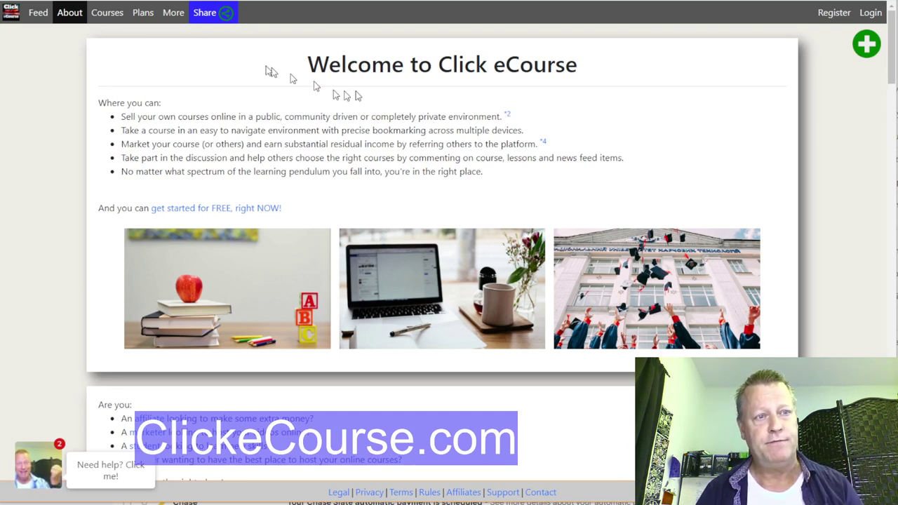
Step: Open the Courses catalogue and browse the course grid
{"action": "left_click", "coordinate": [109, 14]}
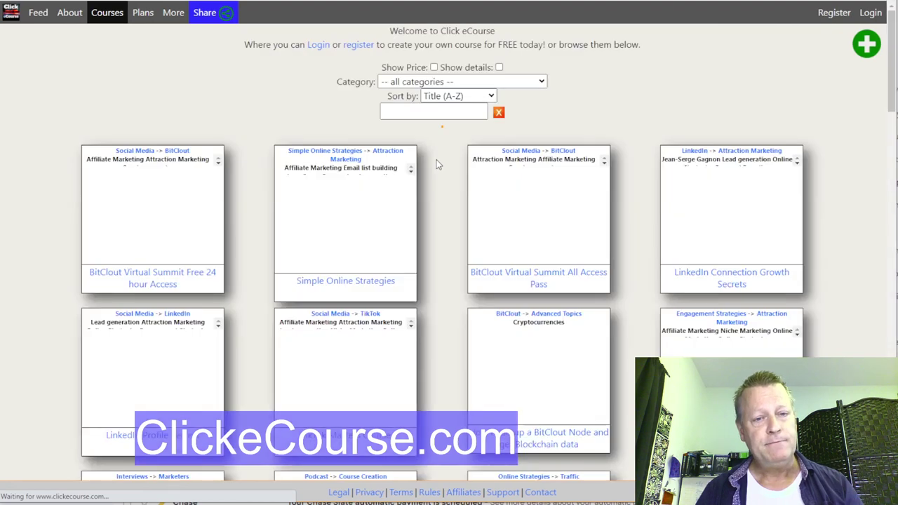
{"action": "scroll", "coordinate": [436, 165], "scroll_direction": "down", "scroll_amount": 1}
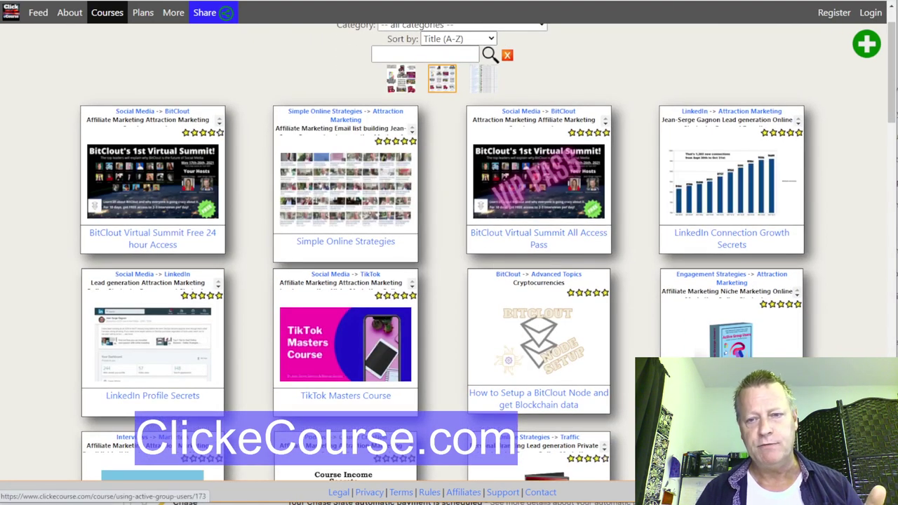
{"action": "scroll", "coordinate": [580, 321], "scroll_direction": "down", "scroll_amount": 3}
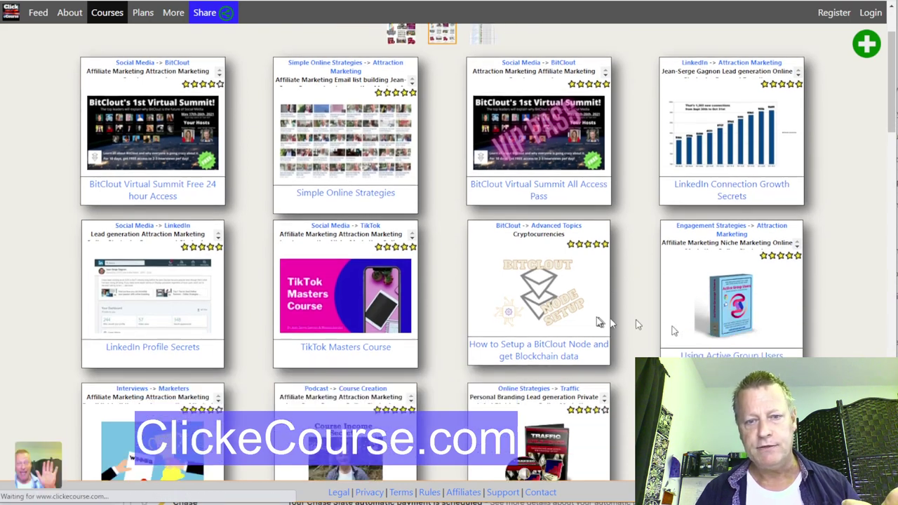
{"action": "scroll", "coordinate": [537, 226], "scroll_direction": "up", "scroll_amount": 4}
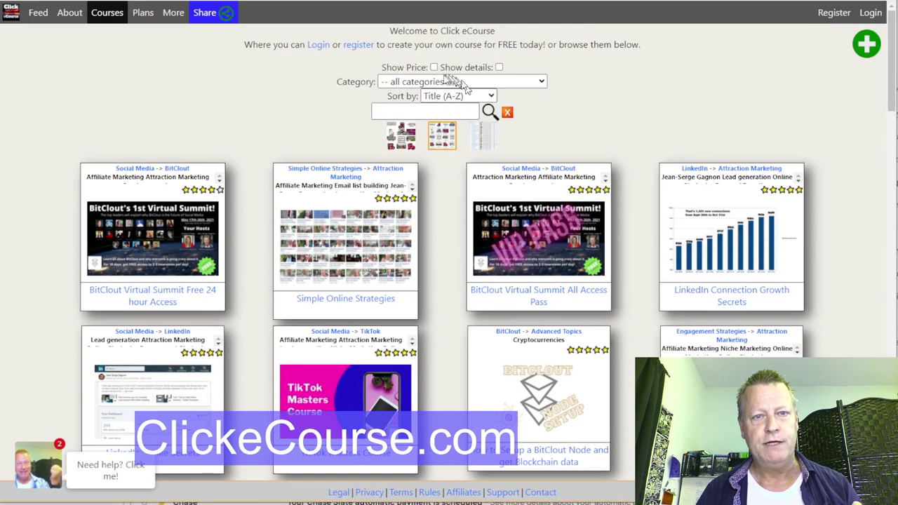
Step: Turn on Show Price and scan the priced cards, e.g. 10K Blueprint at $21
{"action": "left_click", "coordinate": [433, 68]}
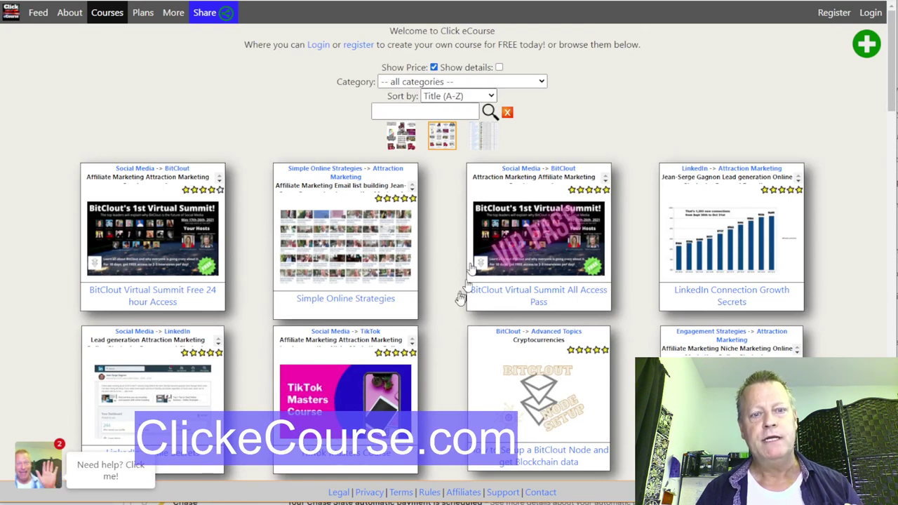
{"action": "scroll", "coordinate": [444, 308], "scroll_direction": "down", "scroll_amount": 5}
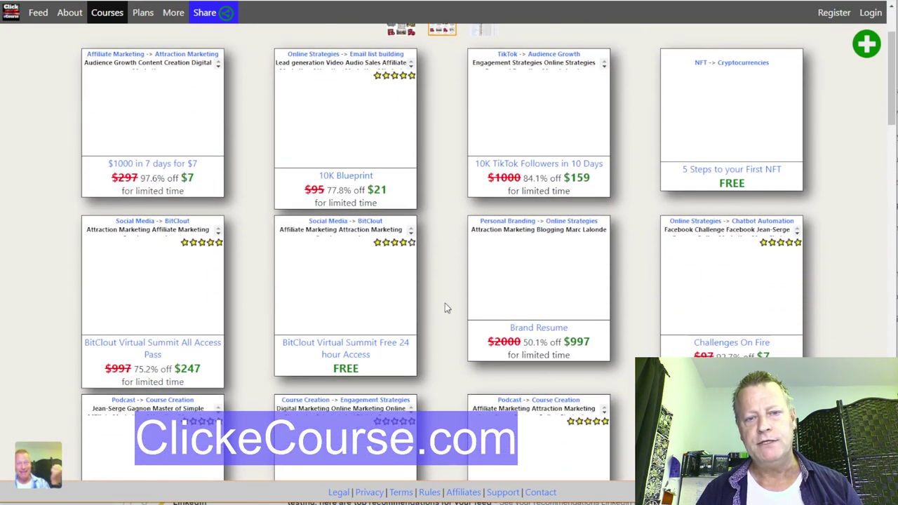
{"action": "scroll", "coordinate": [444, 305], "scroll_direction": "down", "scroll_amount": 2}
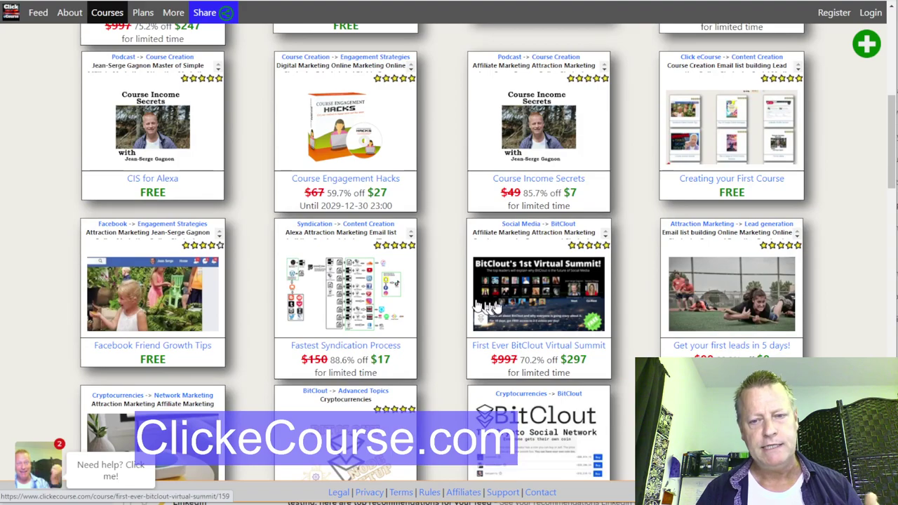
{"action": "scroll", "coordinate": [491, 300], "scroll_direction": "down", "scroll_amount": 6}
{"action": "scroll", "coordinate": [491, 300], "scroll_direction": "down", "scroll_amount": 3}
{"action": "scroll", "coordinate": [484, 294], "scroll_direction": "up", "scroll_amount": 15}
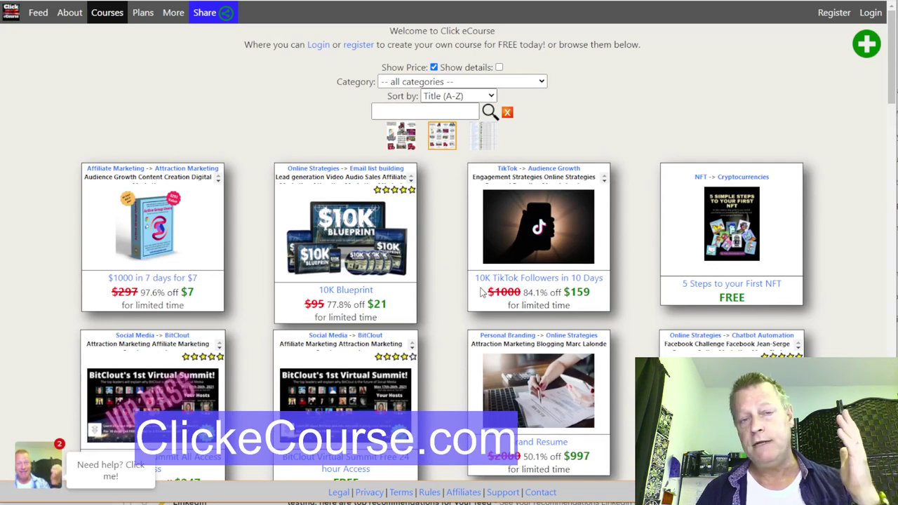
{"action": "scroll", "coordinate": [481, 291], "scroll_direction": "down", "scroll_amount": 9}
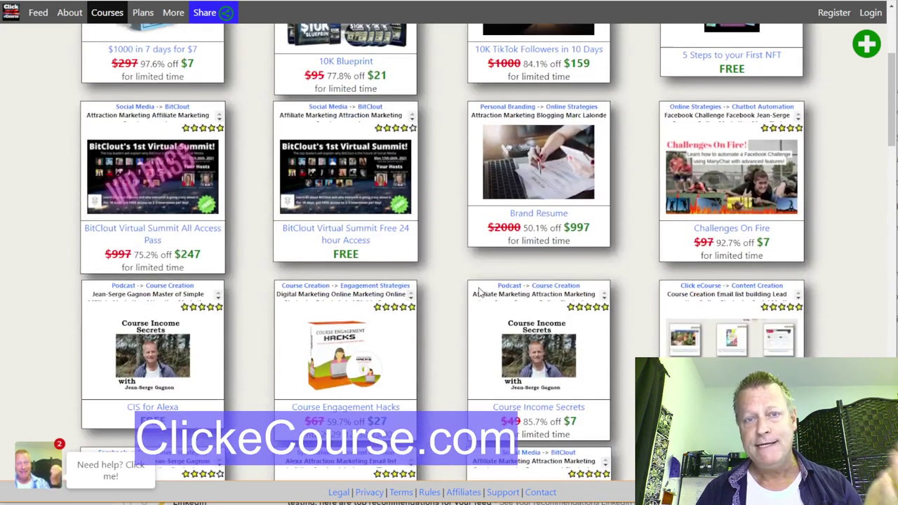
{"action": "scroll", "coordinate": [479, 290], "scroll_direction": "down", "scroll_amount": 2}
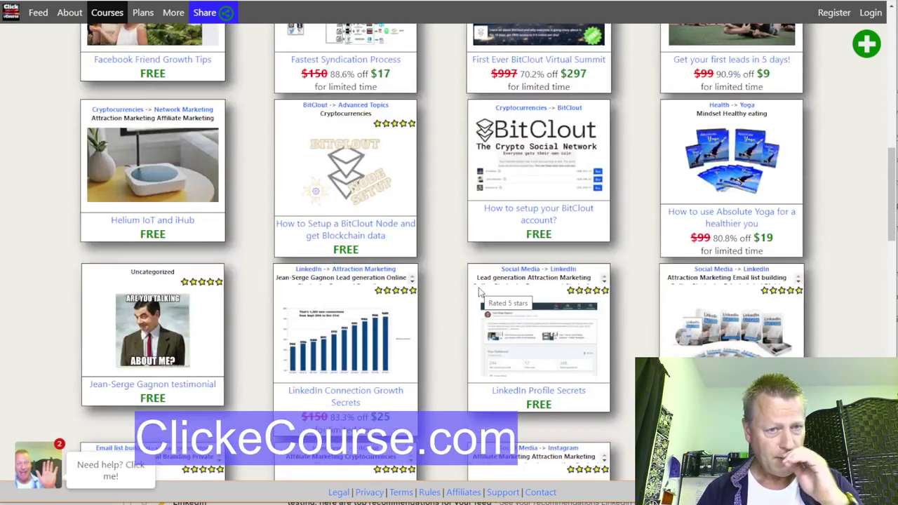
{"action": "scroll", "coordinate": [480, 291], "scroll_direction": "down", "scroll_amount": 4}
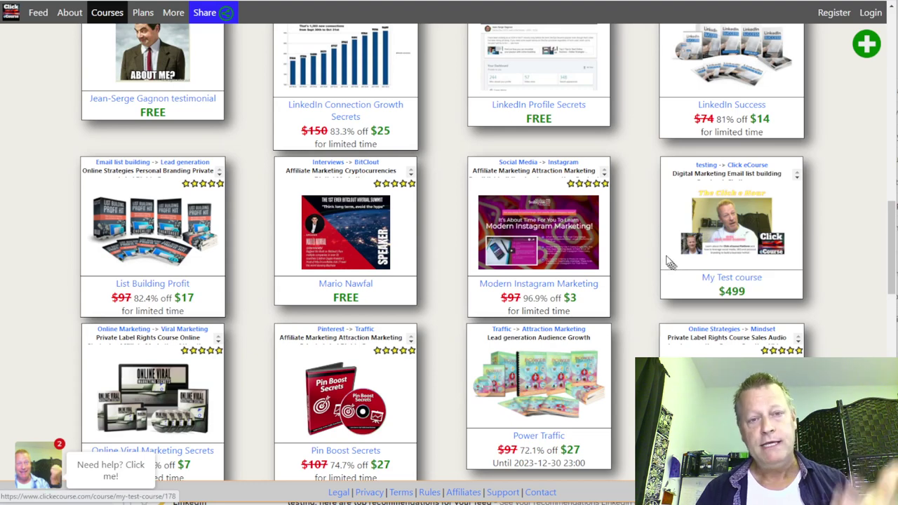
{"action": "scroll", "coordinate": [651, 265], "scroll_direction": "up", "scroll_amount": 10}
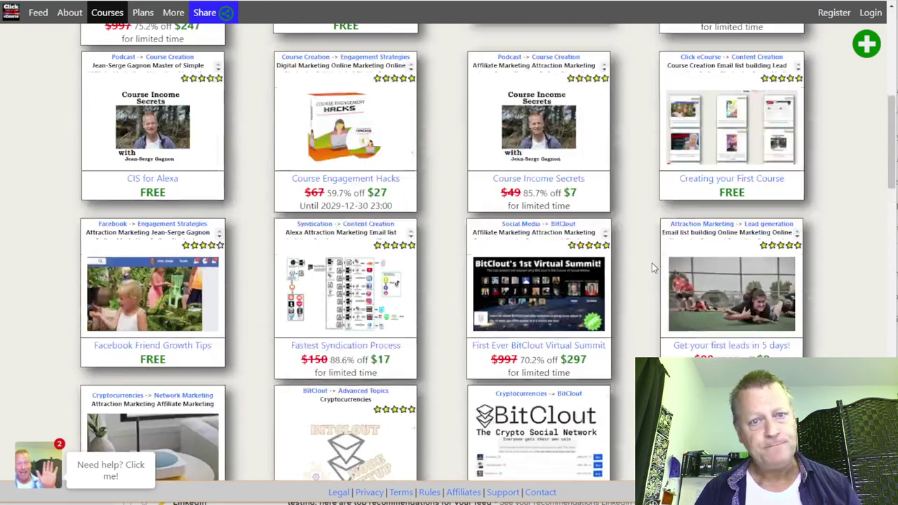
{"action": "scroll", "coordinate": [652, 263], "scroll_direction": "up", "scroll_amount": 1}
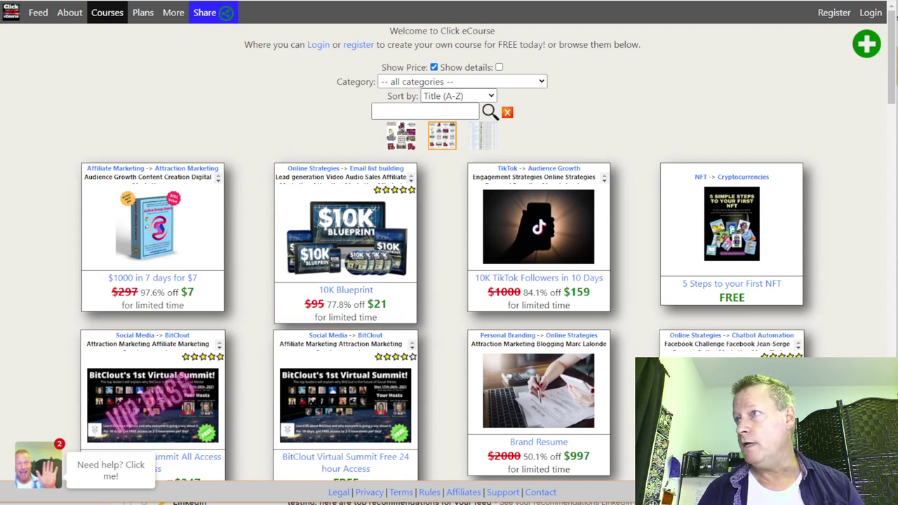
Step: Add '1- Setup your password' and a new '2-' line to the Notepad notes
{"action": "left_click_drag", "start_coordinate": [897, 8], "coordinate": [231, 6]}
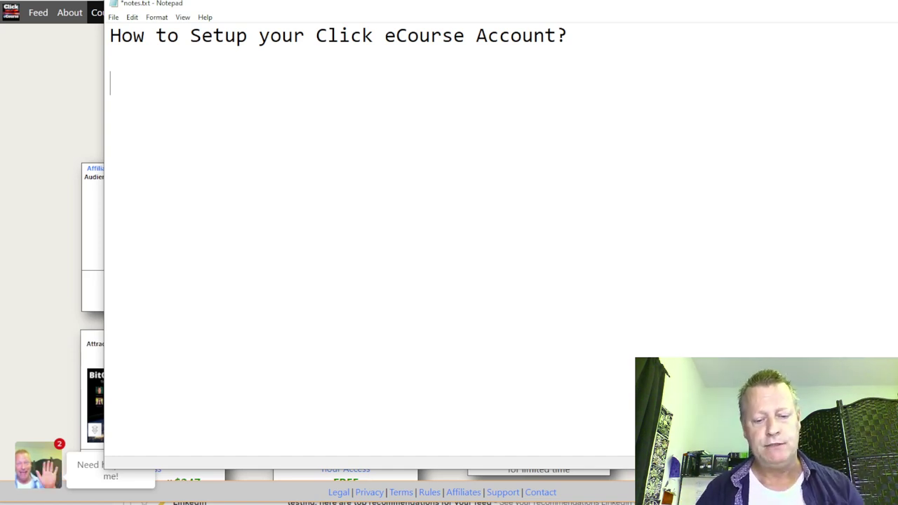
{"action": "type", "text": "1- "}
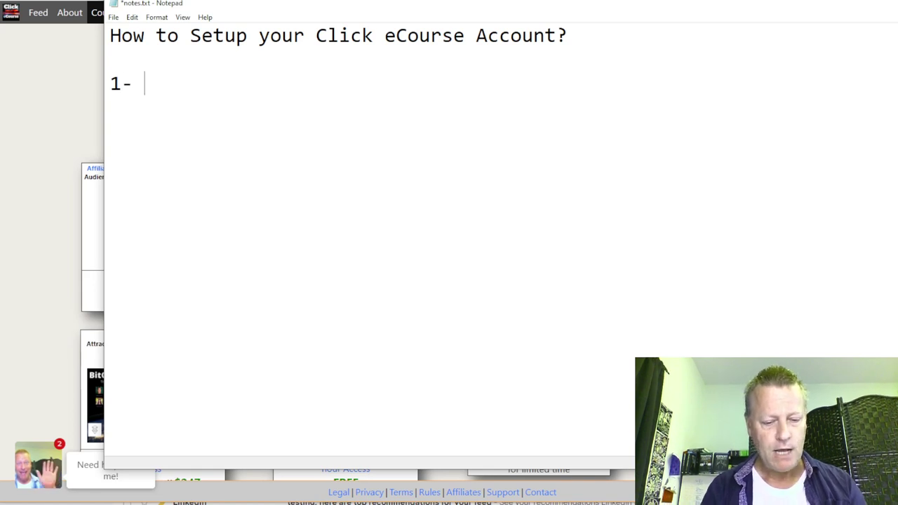
{"action": "type", "text": "Setup y"}
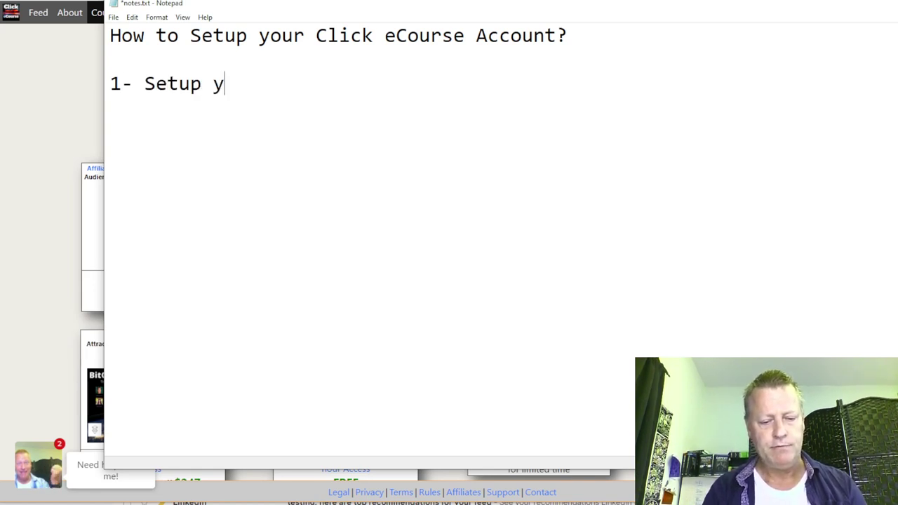
{"action": "type", "text": "our pas"}
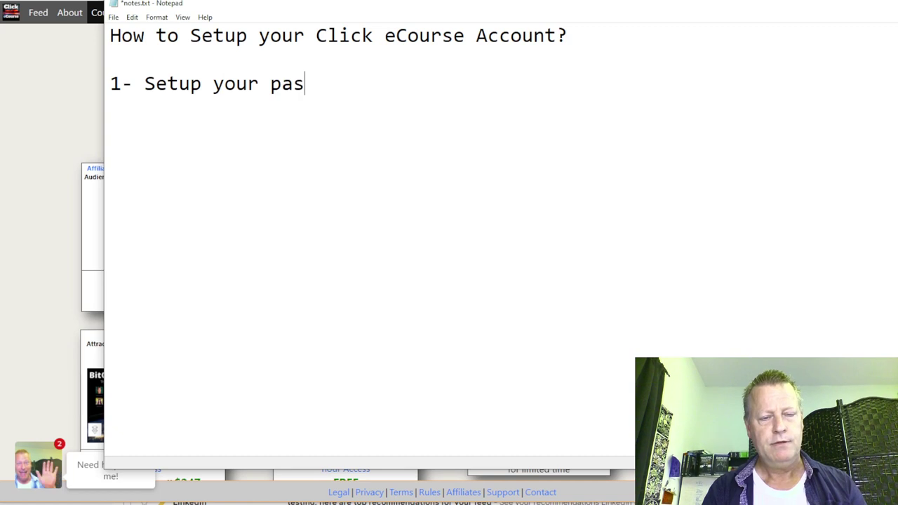
{"action": "type", "text": "sowrd"}
{"action": "key", "text": "BackSpace"}
{"action": "key", "text": "BackSpace"}
{"action": "key", "text": "BackSpace"}
{"action": "key", "text": "BackSpace"}
{"action": "type", "text": "word"}
{"action": "key", "text": "Return"}
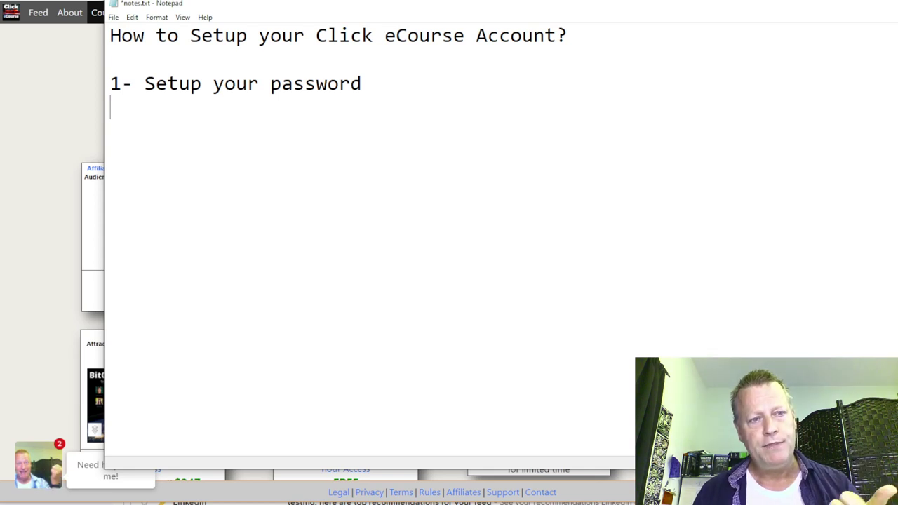
{"action": "type", "text": "2-"}
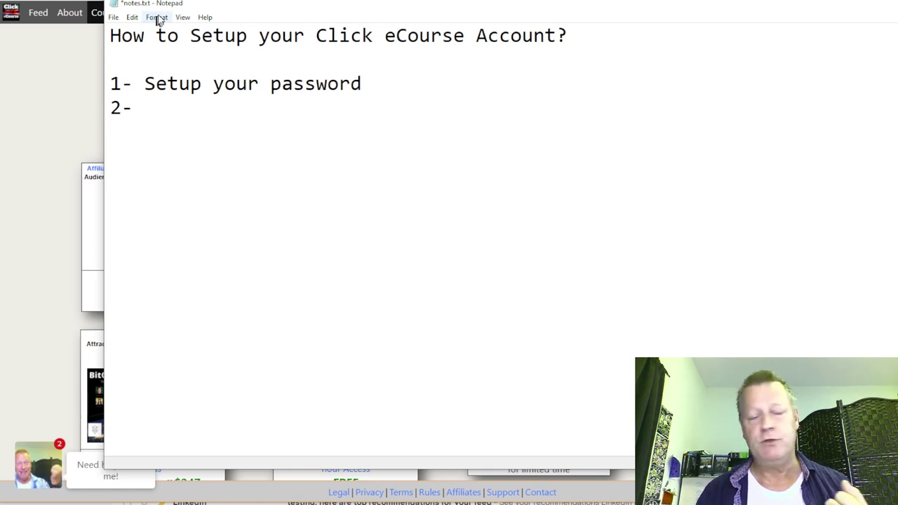
{"action": "left_click", "coordinate": [32, 63]}
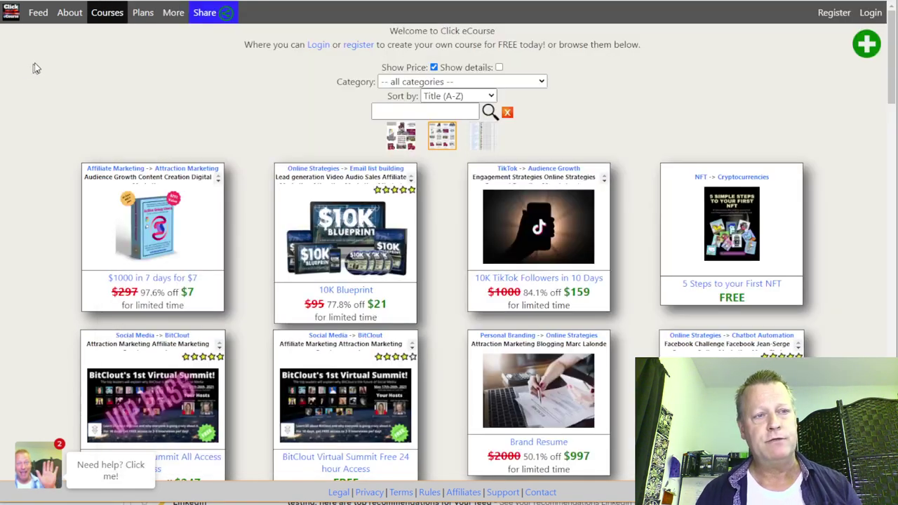
Step: Start an email-and-password registration and edit the prefilled email address
{"action": "left_click", "coordinate": [843, 15]}
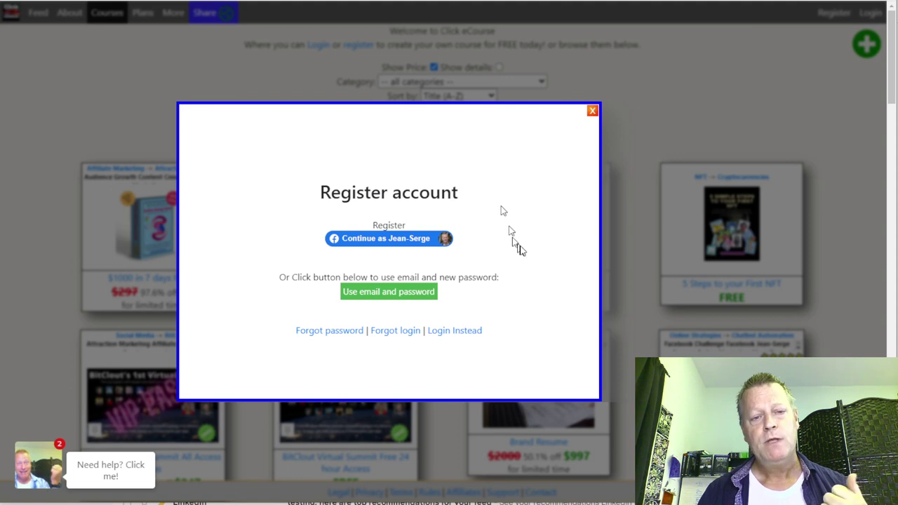
{"action": "left_click", "coordinate": [416, 296]}
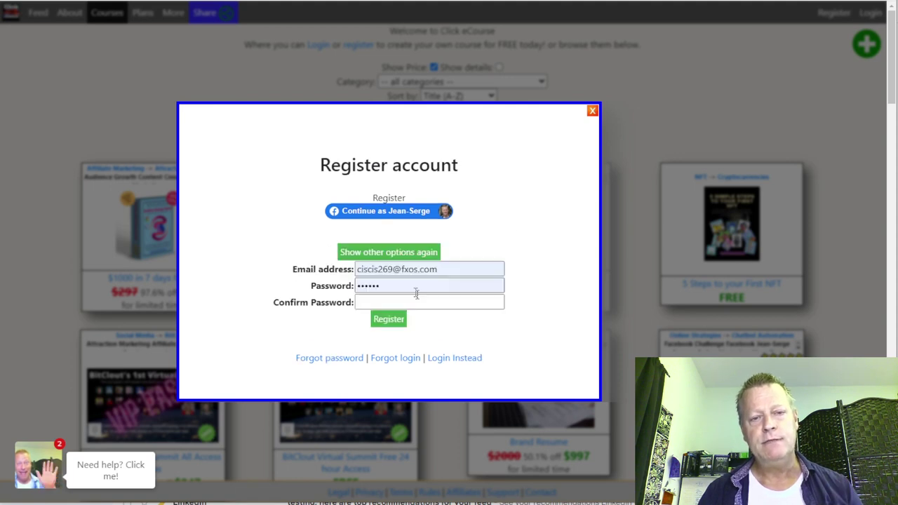
{"action": "left_click", "coordinate": [412, 270]}
{"action": "left_click", "coordinate": [394, 269]}
{"action": "key", "text": "BackSpace"}
{"action": "key", "text": "BackSpace"}
{"action": "key", "text": "BackSpace"}
{"action": "key", "text": "BackSpace"}
{"action": "key", "text": "BackSpace"}
{"action": "key", "text": "BackSpace"}
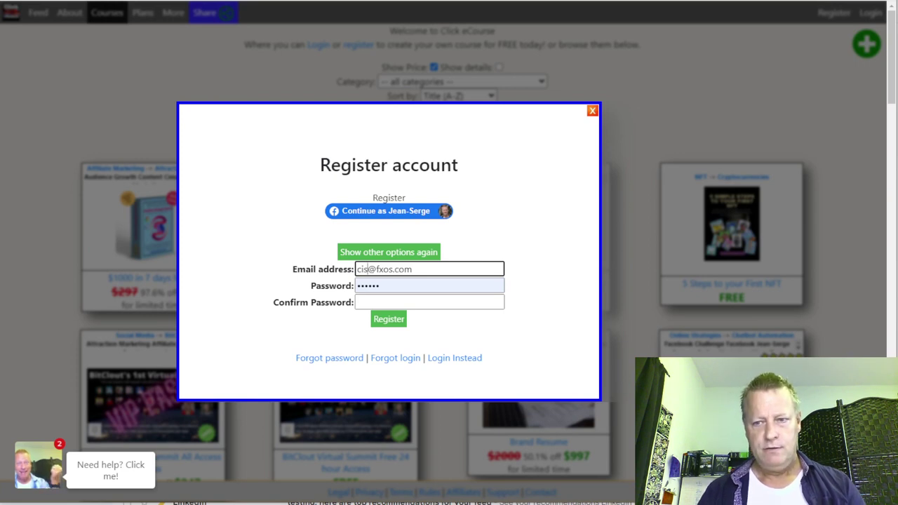
{"action": "type", "text": "469"}
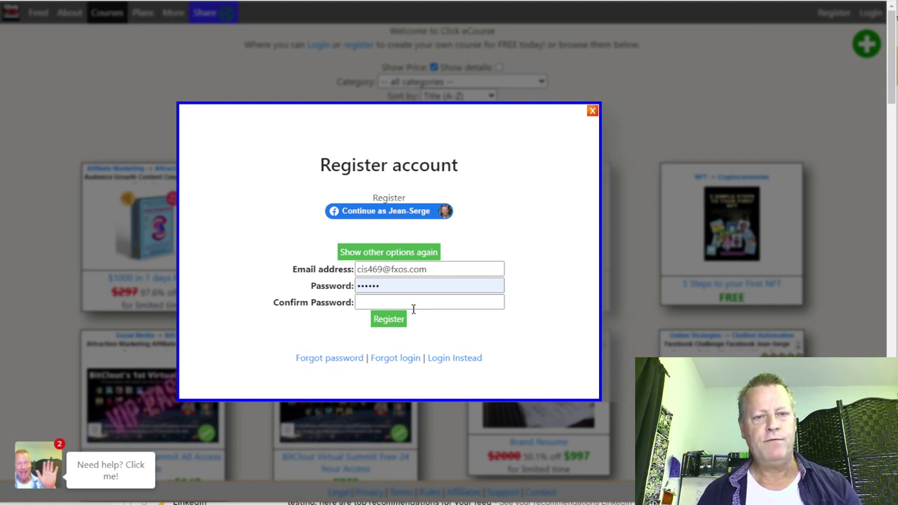
Step: Enter and confirm the account password, then submit the registration
{"action": "left_click", "coordinate": [396, 287]}
{"action": "key", "text": "BackSpace"}
{"action": "key", "text": "BackSpace"}
{"action": "key", "text": "BackSpace"}
{"action": "key", "text": "BackSpace"}
{"action": "key", "text": "BackSpace"}
{"action": "key", "text": "BackSpace"}
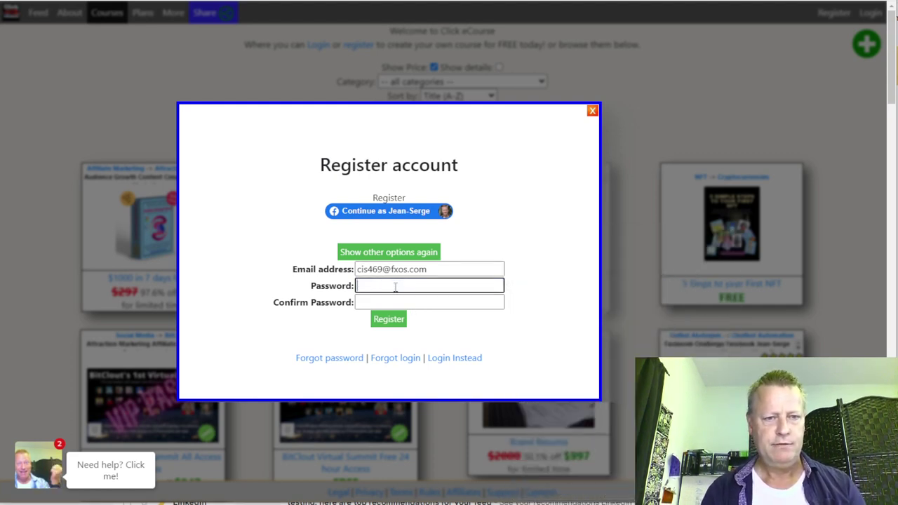
{"action": "type", "text": "••••••"}
{"action": "key", "text": "Tab"}
{"action": "type", "text": "••••••"}
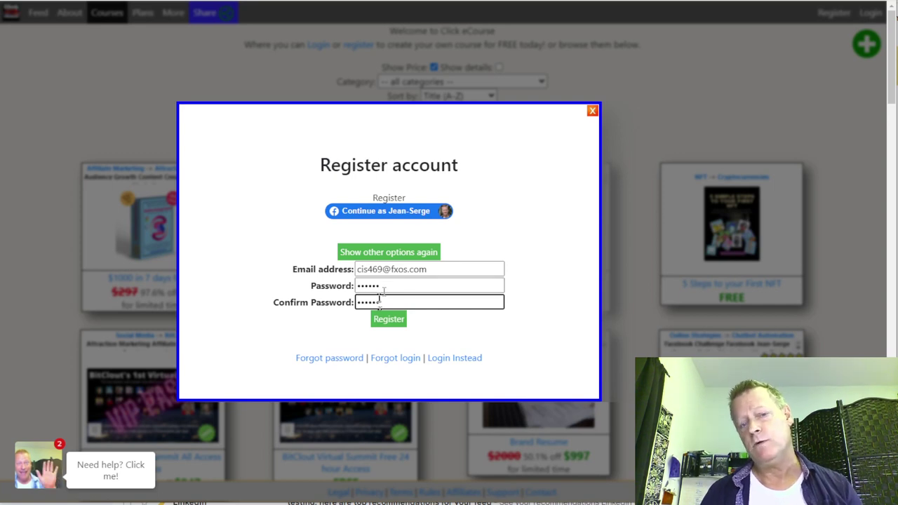
{"action": "left_click", "coordinate": [380, 321]}
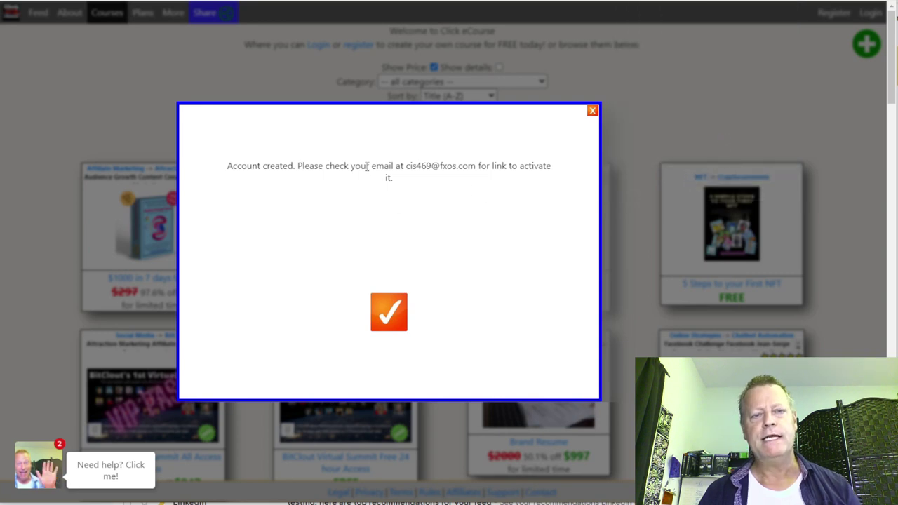
{"action": "left_click_drag", "start_coordinate": [371, 169], "coordinate": [470, 180]}
{"action": "left_click", "coordinate": [473, 167]}
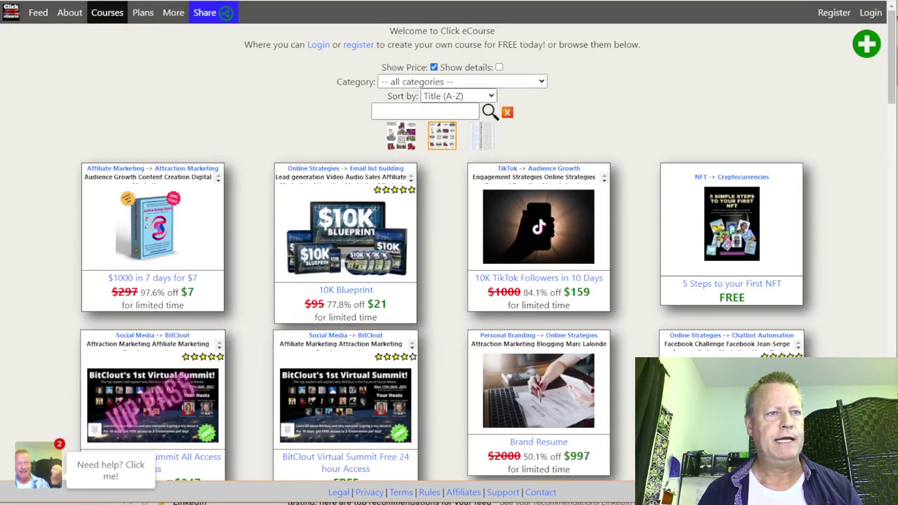
{"action": "key", "text": "alt+Tab"}
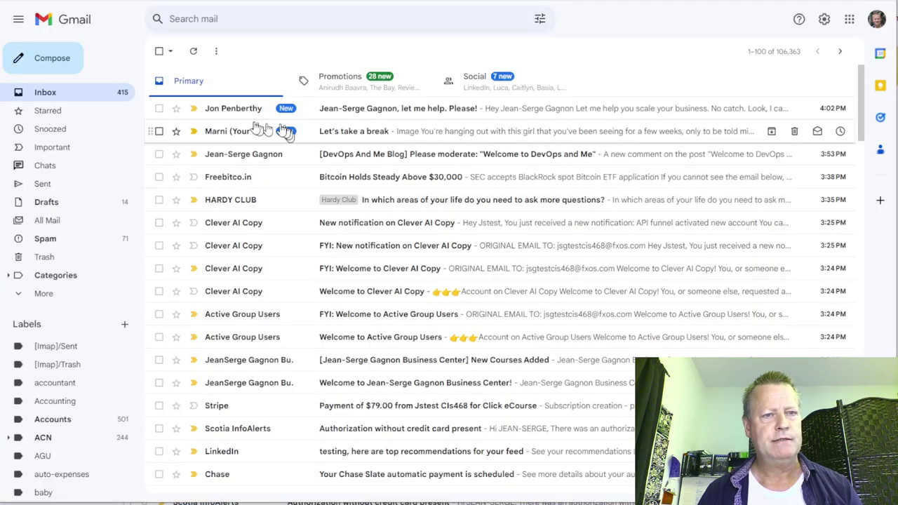
Step: Open the 'Account Activation on Click eCourse' email in Gmail and follow its activation link
{"action": "left_click", "coordinate": [193, 51]}
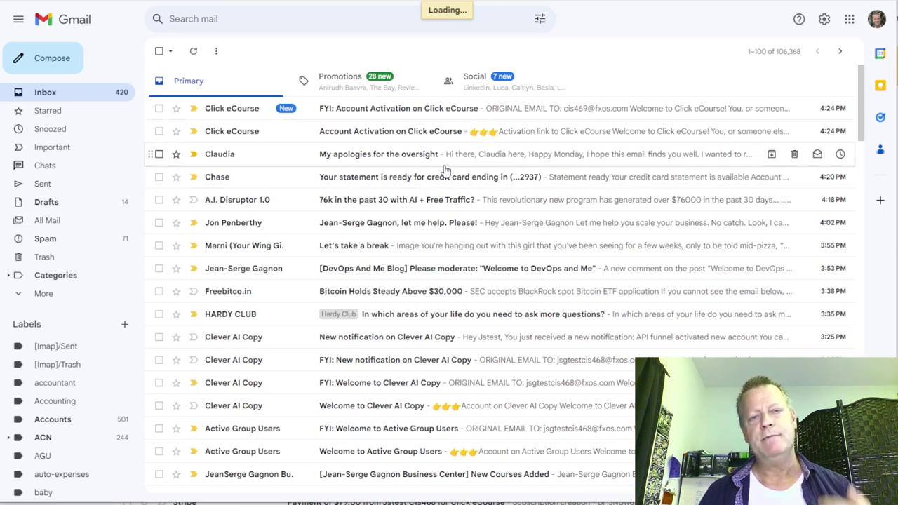
{"action": "left_click", "coordinate": [412, 133]}
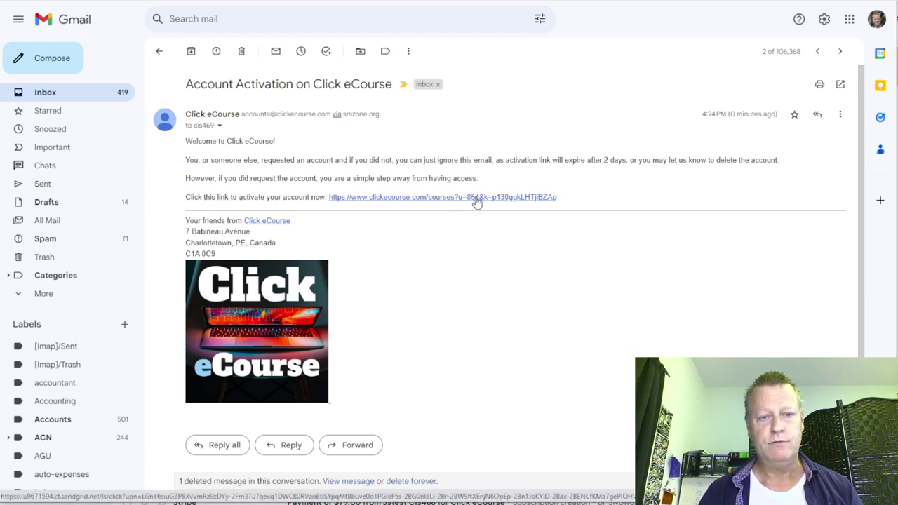
{"action": "left_click", "coordinate": [475, 198]}
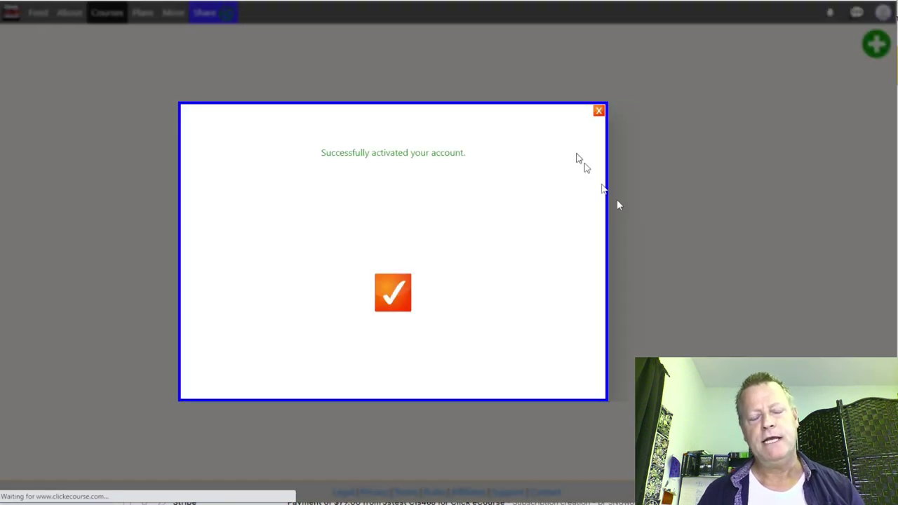
Step: Close the account-activated dialog and check the avatar's account menu
{"action": "left_click", "coordinate": [394, 300]}
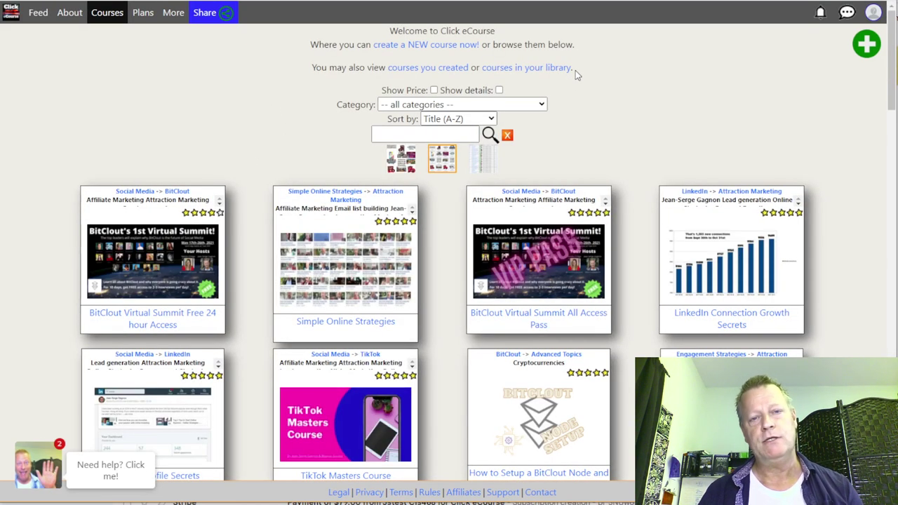
{"action": "left_click", "coordinate": [871, 16]}
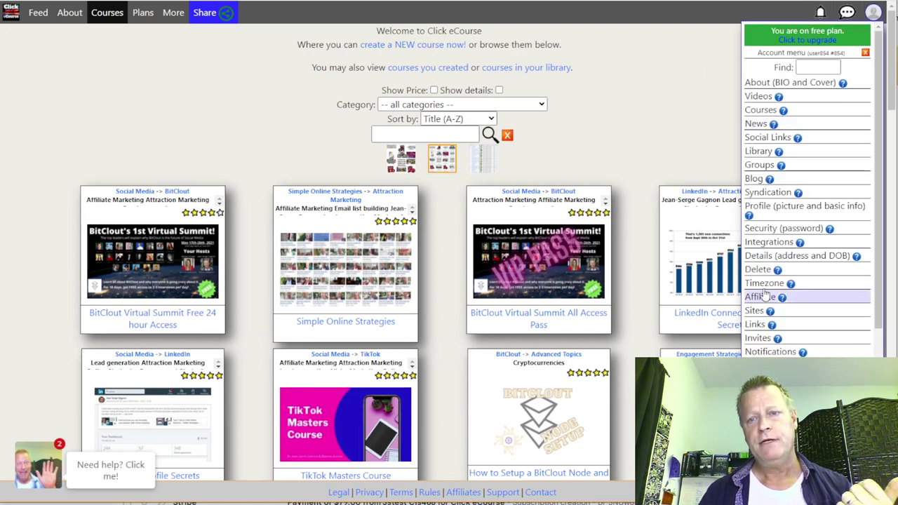
{"action": "left_click", "coordinate": [704, 137]}
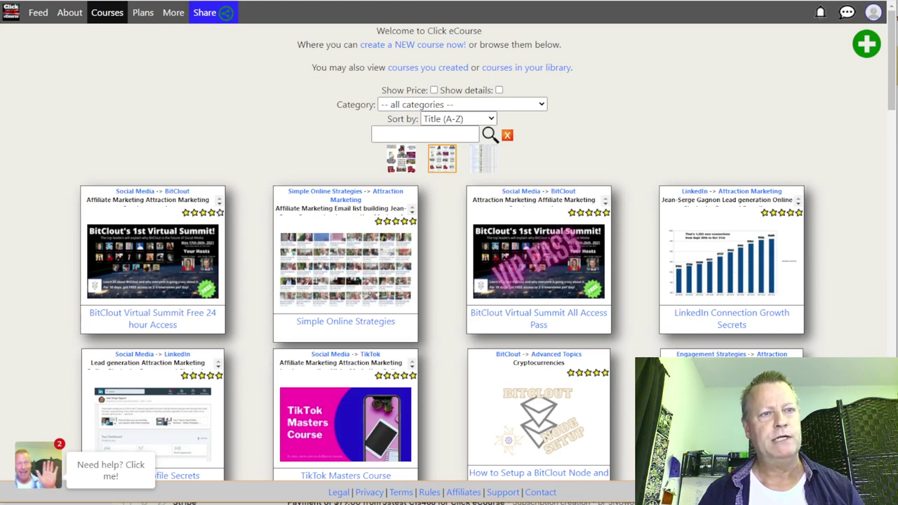
Step: Load the Welcome to Click eCourse page and review its invitation line and suggestions
{"action": "key", "text": "ctrl+l"}
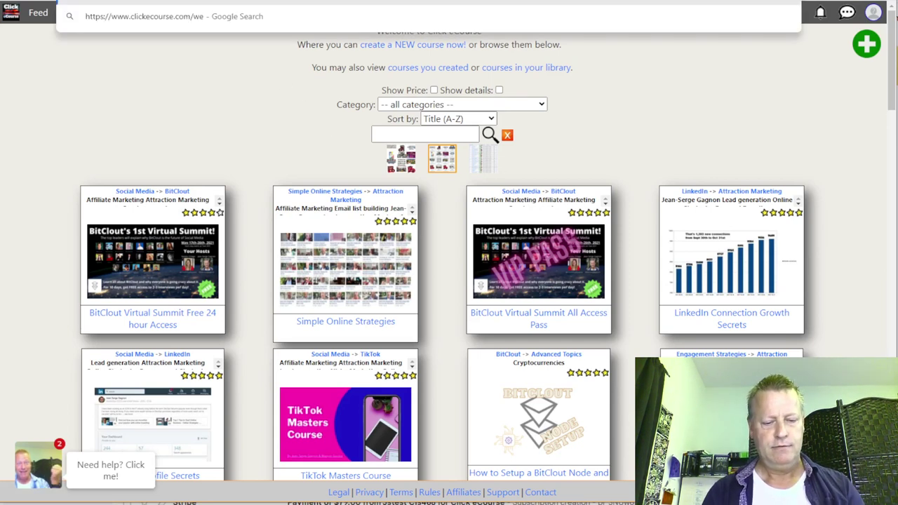
{"action": "key", "text": "Escape"}
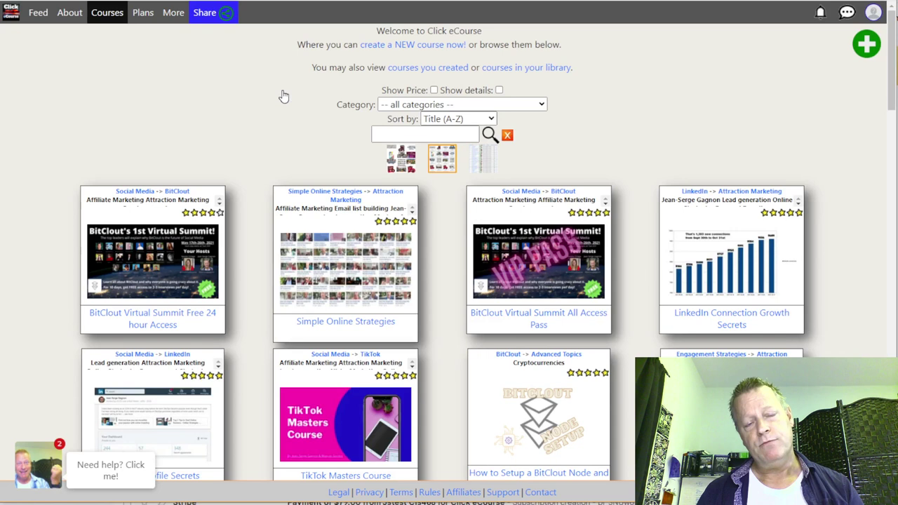
{"action": "key", "text": "F5"}
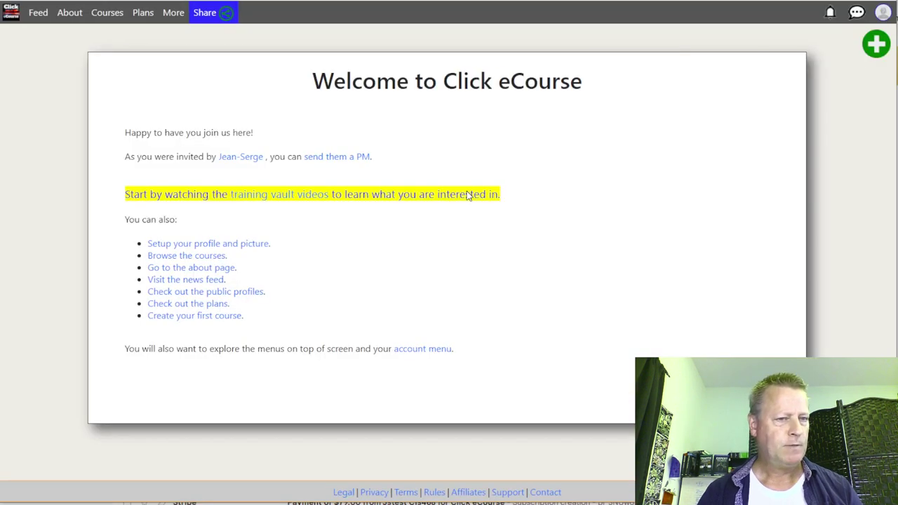
{"action": "left_click_drag", "start_coordinate": [195, 157], "coordinate": [286, 159]}
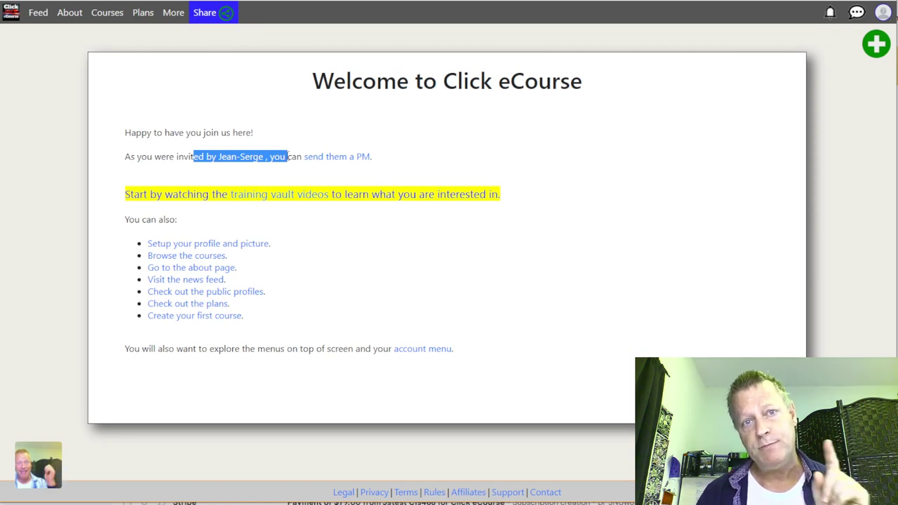
{"action": "left_click", "coordinate": [457, 130]}
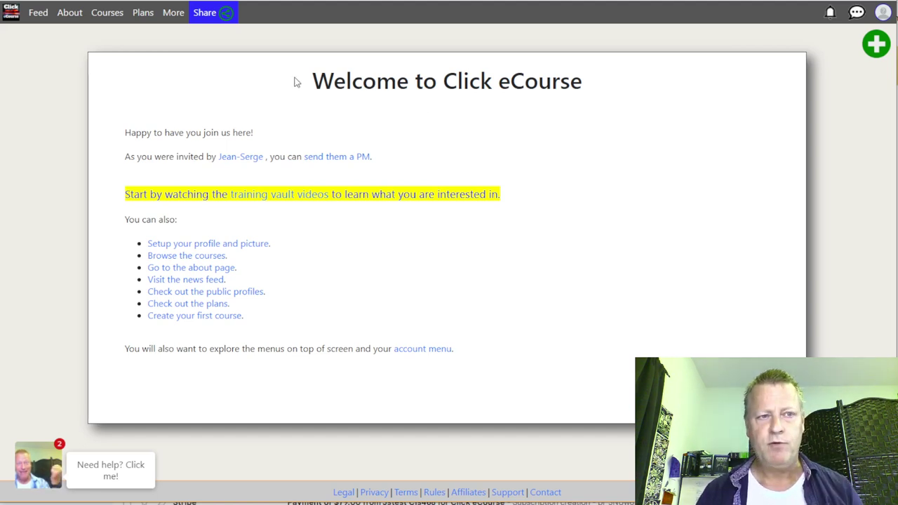
Step: Go to Public Profiles from the More menu and browse member cards, bios and social links
{"action": "left_click", "coordinate": [172, 16]}
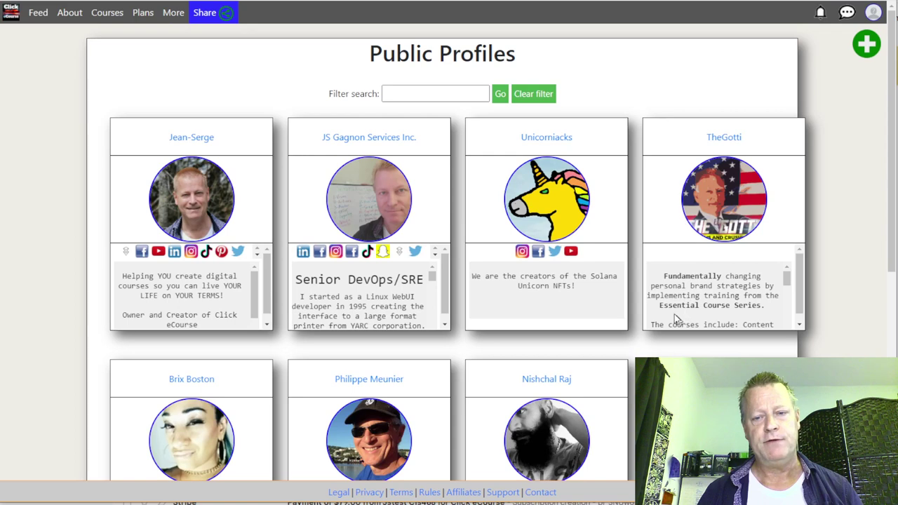
{"action": "scroll", "coordinate": [724, 316], "scroll_direction": "down", "scroll_amount": 5}
{"action": "scroll", "coordinate": [582, 288], "scroll_direction": "down", "scroll_amount": 2}
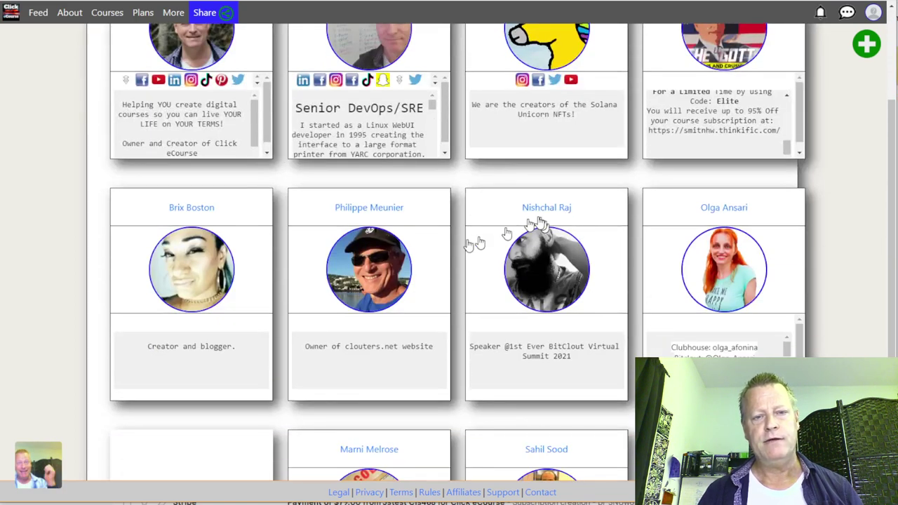
{"action": "scroll", "coordinate": [412, 309], "scroll_direction": "up", "scroll_amount": 1}
{"action": "scroll", "coordinate": [412, 309], "scroll_direction": "down", "scroll_amount": 4}
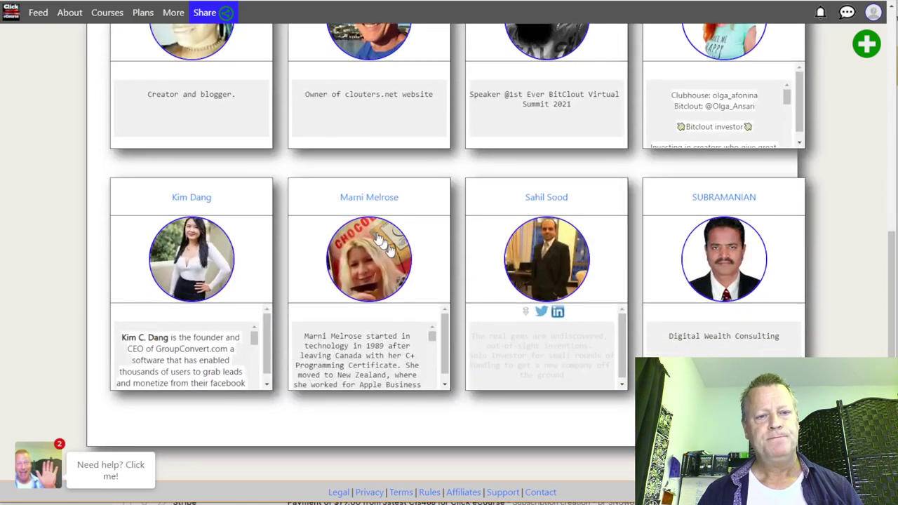
{"action": "scroll", "coordinate": [395, 311], "scroll_direction": "up", "scroll_amount": 5}
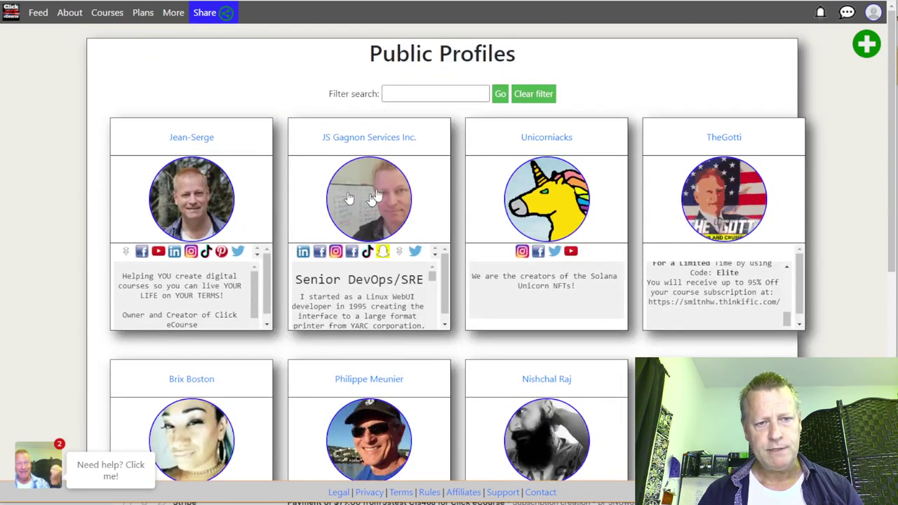
{"action": "scroll", "coordinate": [573, 344], "scroll_direction": "down", "scroll_amount": 6}
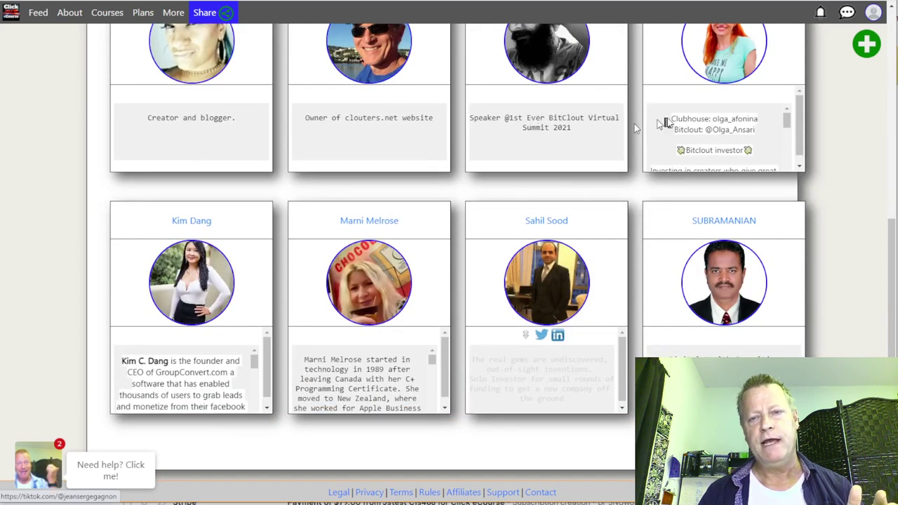
{"action": "left_click_drag", "start_coordinate": [682, 119], "coordinate": [723, 130]}
{"action": "left_click_drag", "start_coordinate": [344, 359], "coordinate": [361, 406]}
{"action": "scroll", "coordinate": [193, 384], "scroll_direction": "up", "scroll_amount": 6}
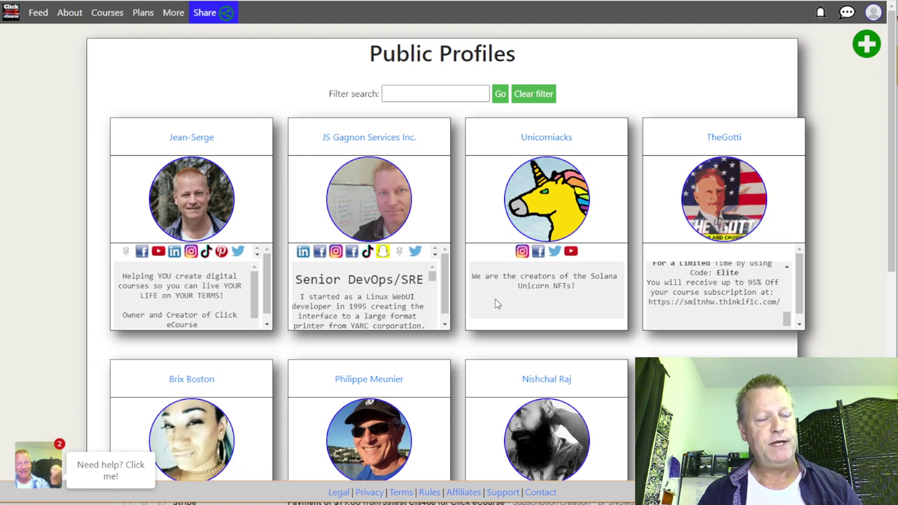
{"action": "left_click", "coordinate": [419, 94]}
{"action": "type", "text": "jean"}
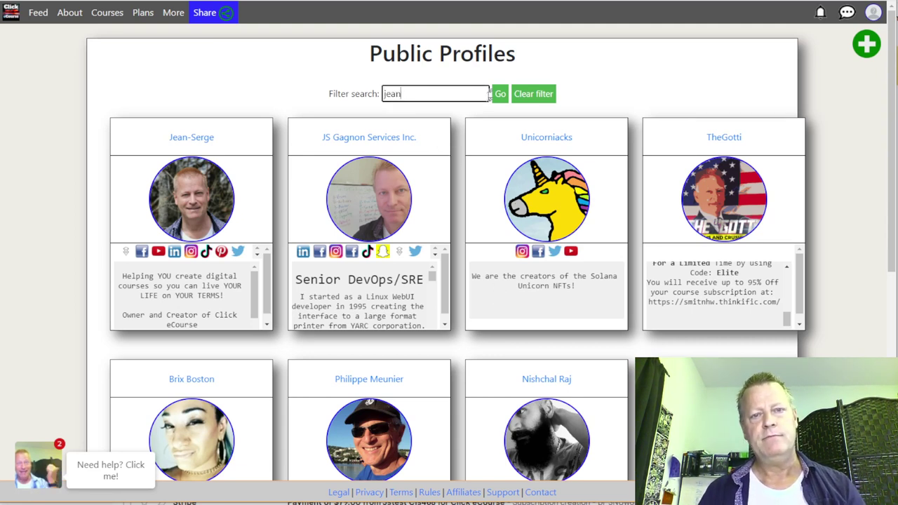
{"action": "left_click", "coordinate": [500, 93]}
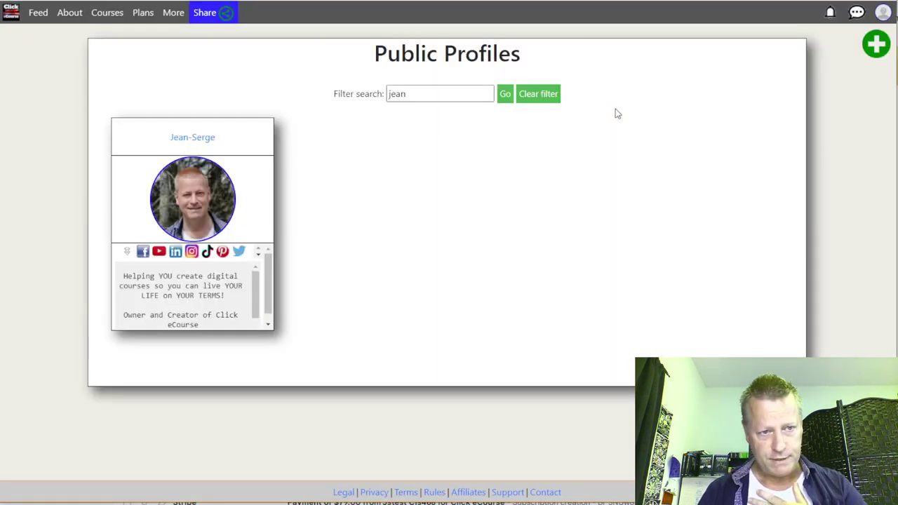
{"action": "left_click", "coordinate": [535, 94]}
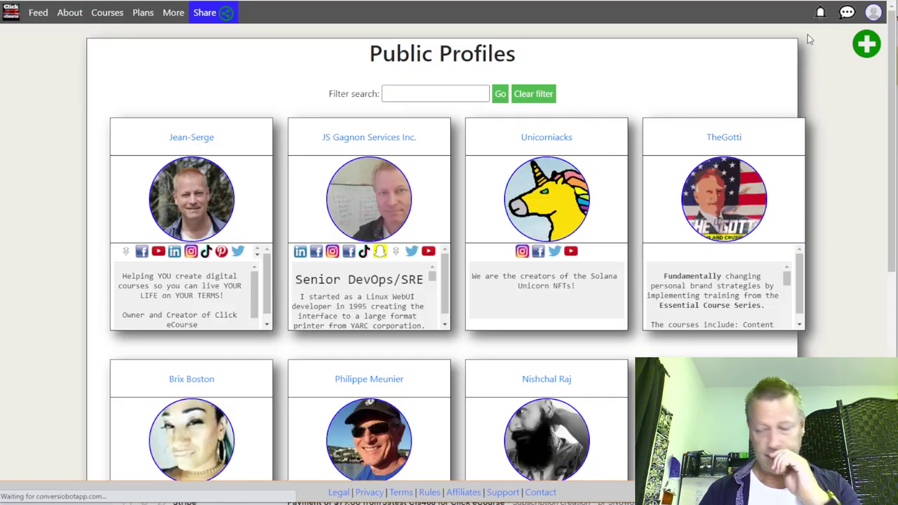
Step: Add checklist steps for profile picture, cover and BIO, and for social links
{"action": "key", "text": "alt+Tab"}
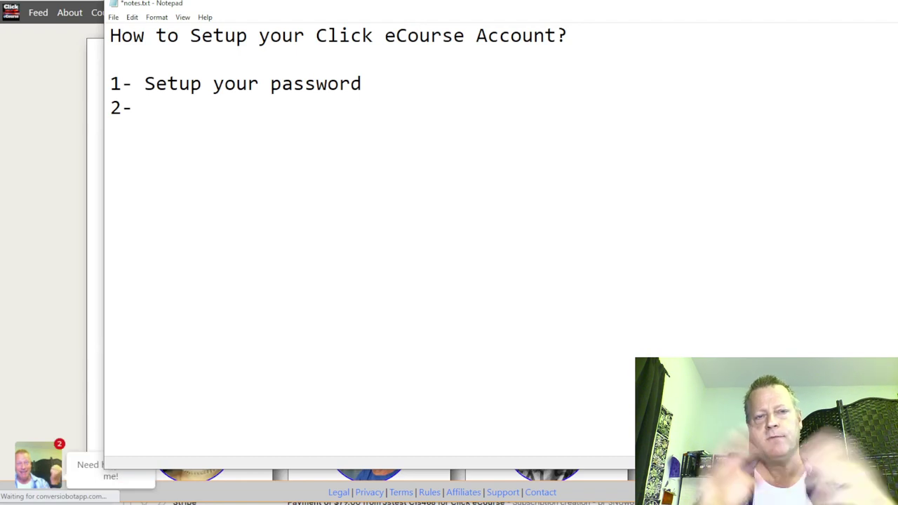
{"action": "type", "text": "Setu"}
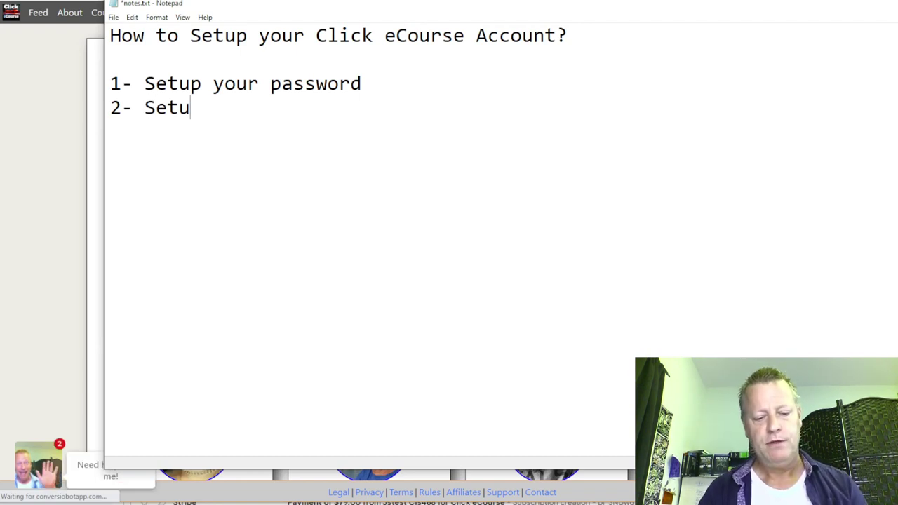
{"action": "type", "text": "p your Profi"}
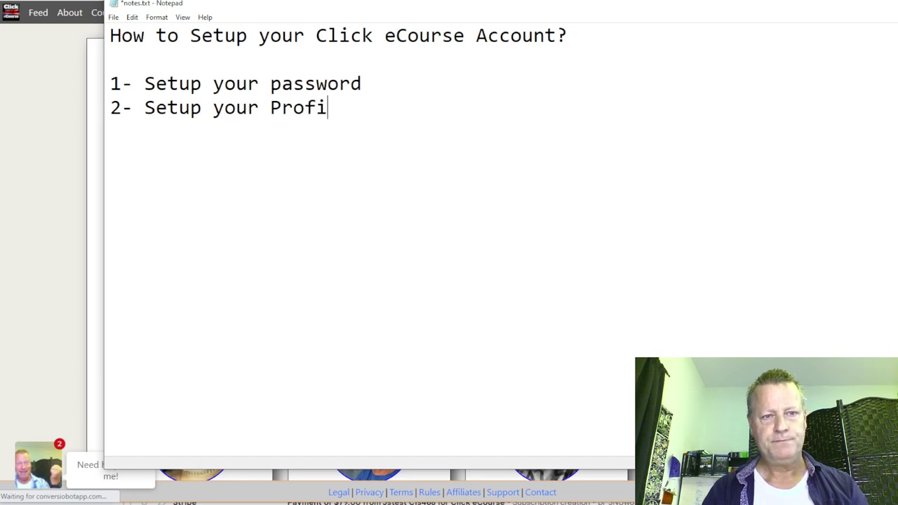
{"action": "type", "text": "e  picture and"}
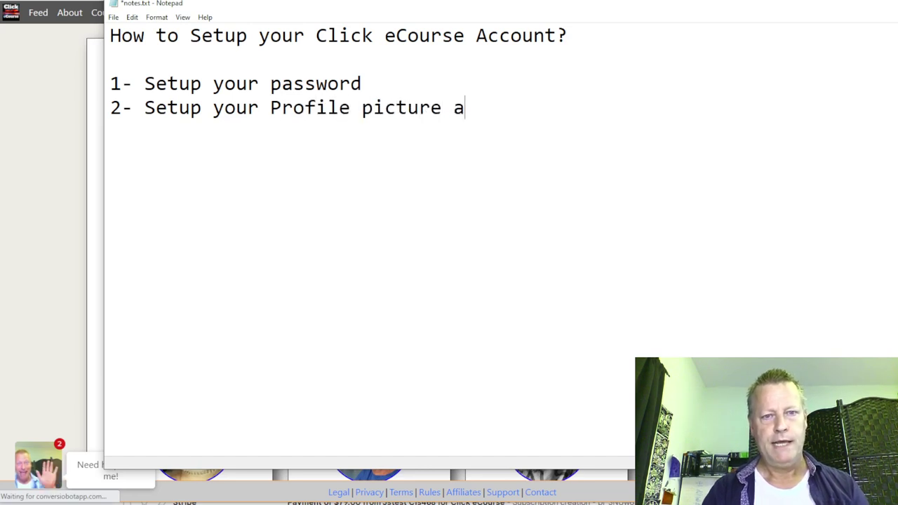
{"action": "key", "text": "BackSpace"}
{"action": "key", "text": "BackSpace"}
{"action": "key", "text": "BackSpace"}
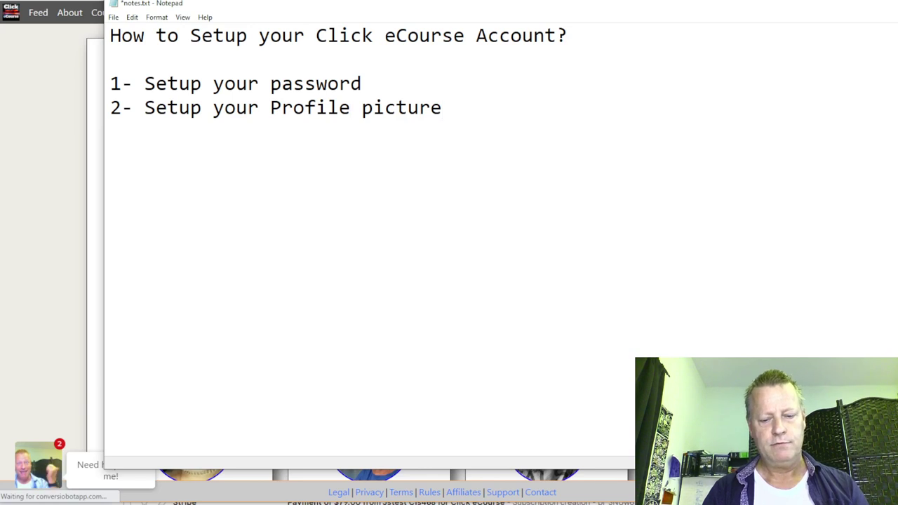
{"action": "type", "text": ", cover and BIO"}
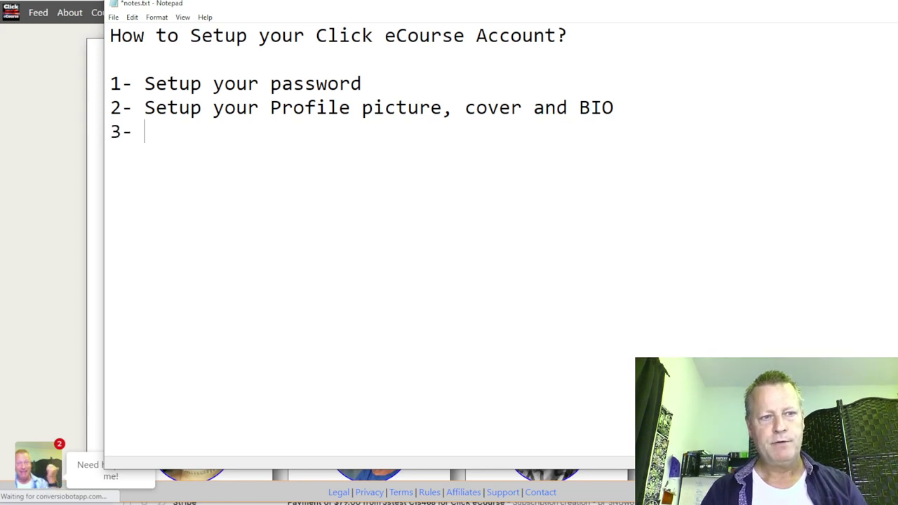
{"action": "type", "text": "Setup your "}
{"action": "type", "text": "scial"}
{"action": "key", "text": "BackSpace"}
{"action": "key", "text": "BackSpace"}
{"action": "key", "text": "BackSpace"}
{"action": "type", "text": "ocial link"}
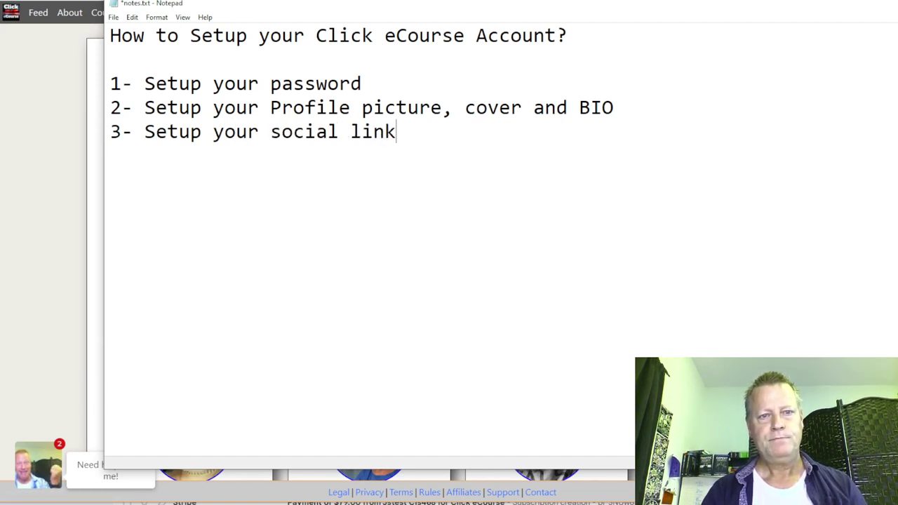
{"action": "type", "text": "s"}
Step: Add step '4- Setup your affiliate commissions' to the notes
{"action": "key", "text": "Return"}
{"action": "type", "text": "4- Setup your affiliate"}
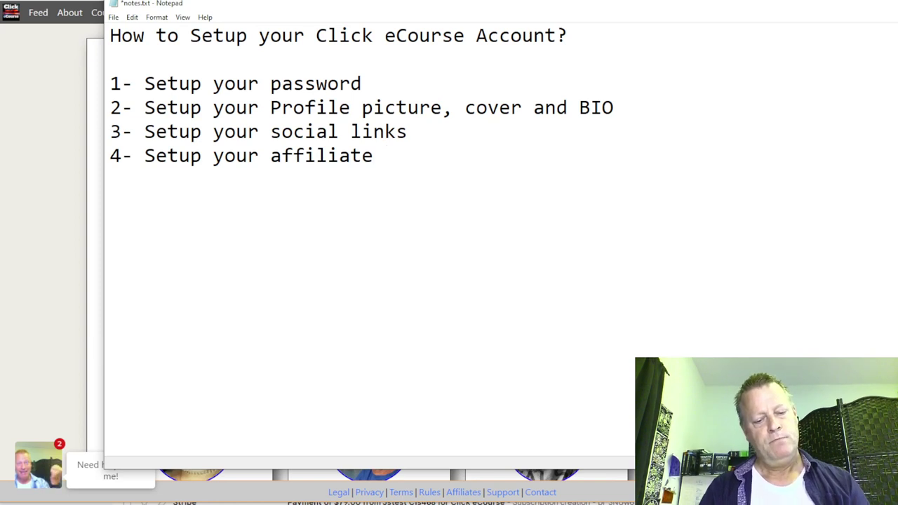
{"action": "type", "text": "commissioons"}
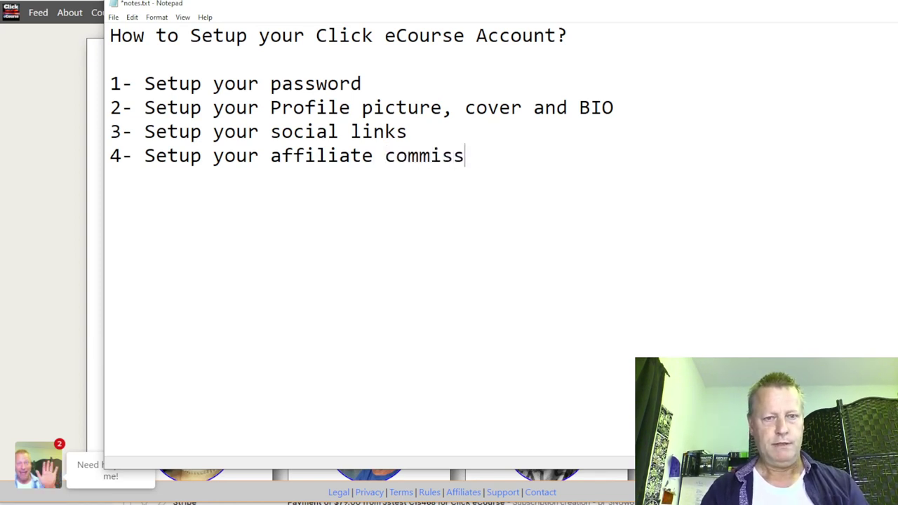
{"action": "key", "text": "BackSpace"}
{"action": "key", "text": "BackSpace"}
{"action": "key", "text": "BackSpace"}
{"action": "type", "text": "ns"}
{"action": "key", "text": "Return"}
{"action": "key", "text": "Return"}
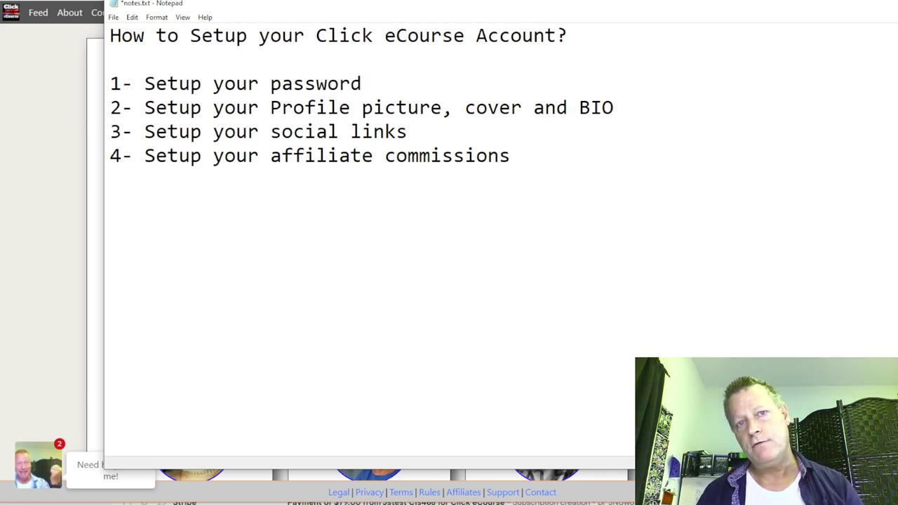
Step: Scroll the Plans comparison table down to prices FREE–$150.00/m and commission up to 100%
{"action": "left_click", "coordinate": [31, 66]}
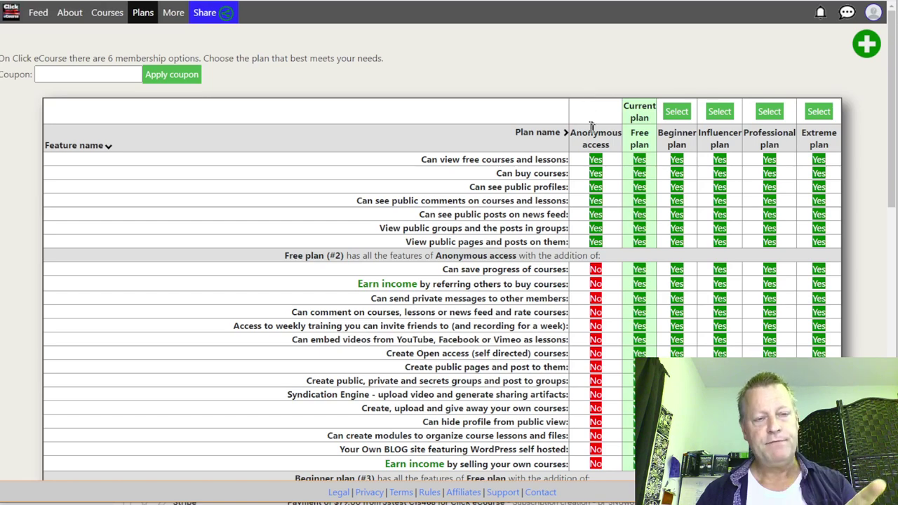
{"action": "scroll", "coordinate": [585, 183], "scroll_direction": "down", "scroll_amount": 7}
{"action": "scroll", "coordinate": [573, 237], "scroll_direction": "down", "scroll_amount": 4}
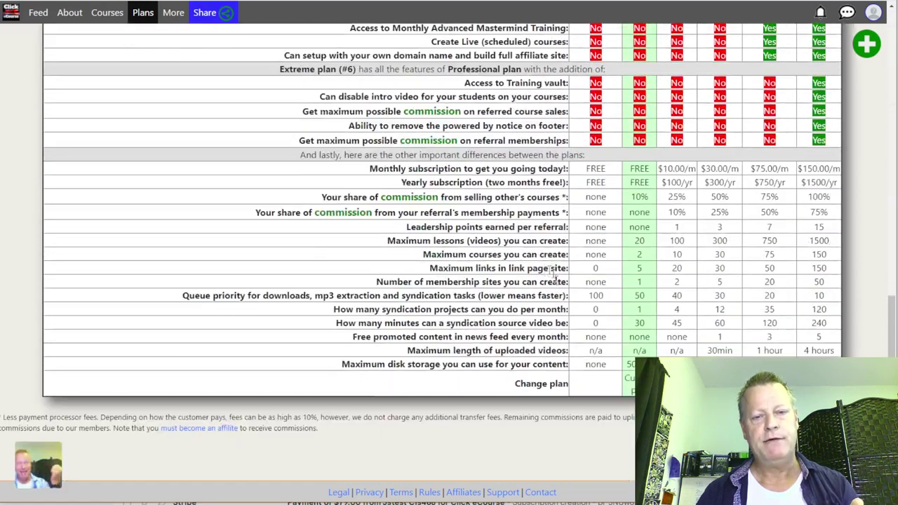
{"action": "scroll", "coordinate": [491, 266], "scroll_direction": "up", "scroll_amount": 10}
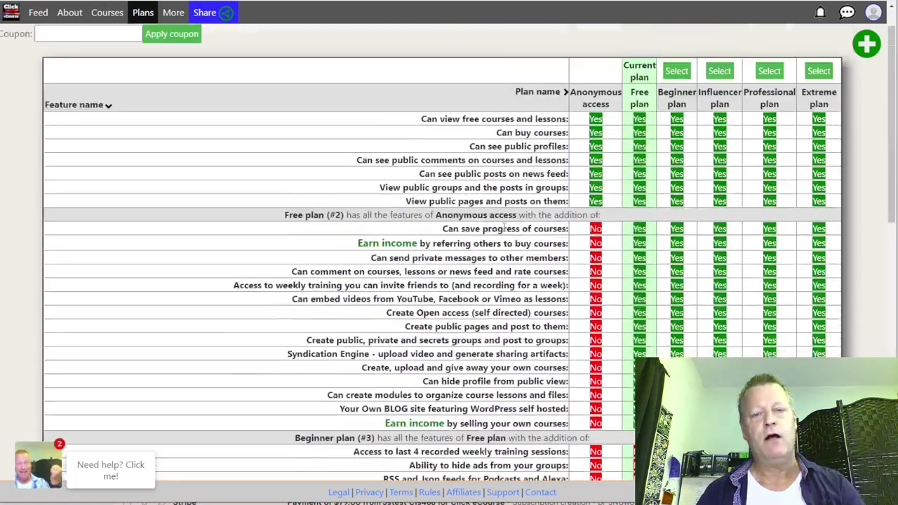
{"action": "scroll", "coordinate": [504, 235], "scroll_direction": "down", "scroll_amount": 5}
{"action": "scroll", "coordinate": [503, 235], "scroll_direction": "down", "scroll_amount": 6}
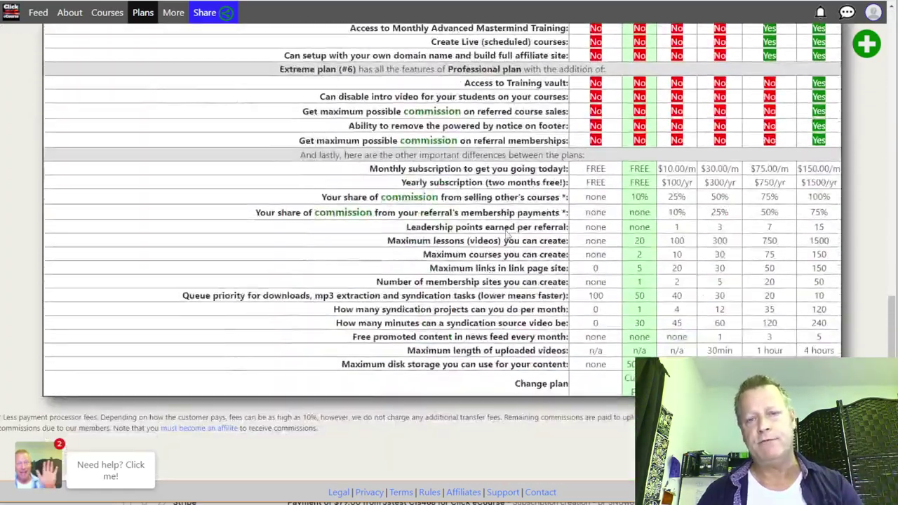
{"action": "scroll", "coordinate": [506, 231], "scroll_direction": "up", "scroll_amount": 10}
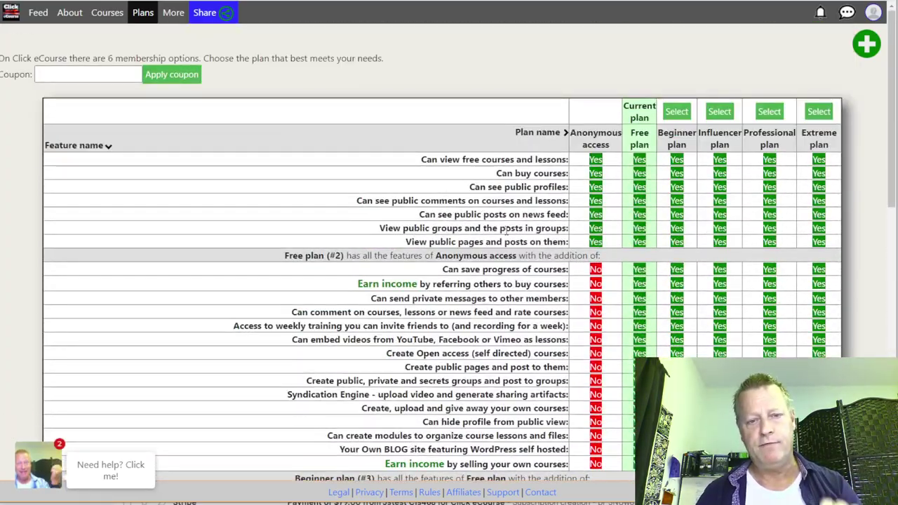
{"action": "scroll", "coordinate": [507, 231], "scroll_direction": "down", "scroll_amount": 6}
{"action": "scroll", "coordinate": [511, 239], "scroll_direction": "up", "scroll_amount": 8}
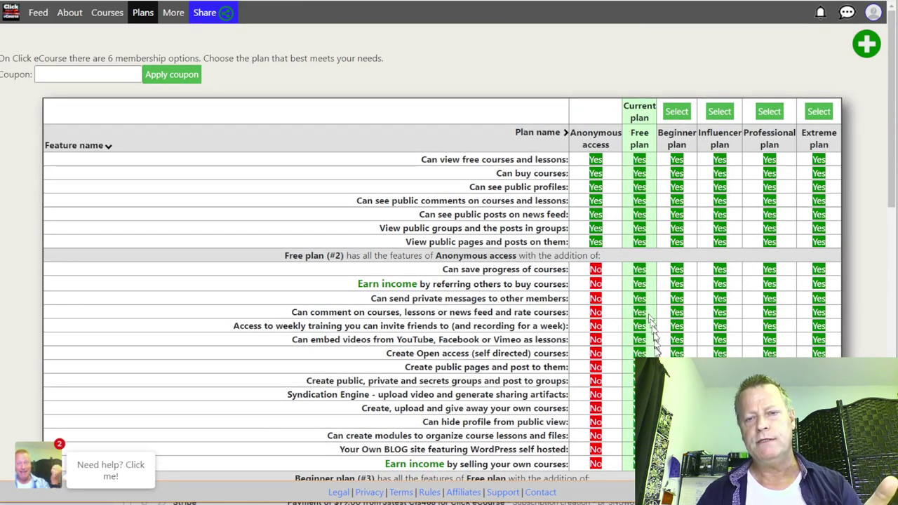
{"action": "scroll", "coordinate": [652, 210], "scroll_direction": "down", "scroll_amount": 3}
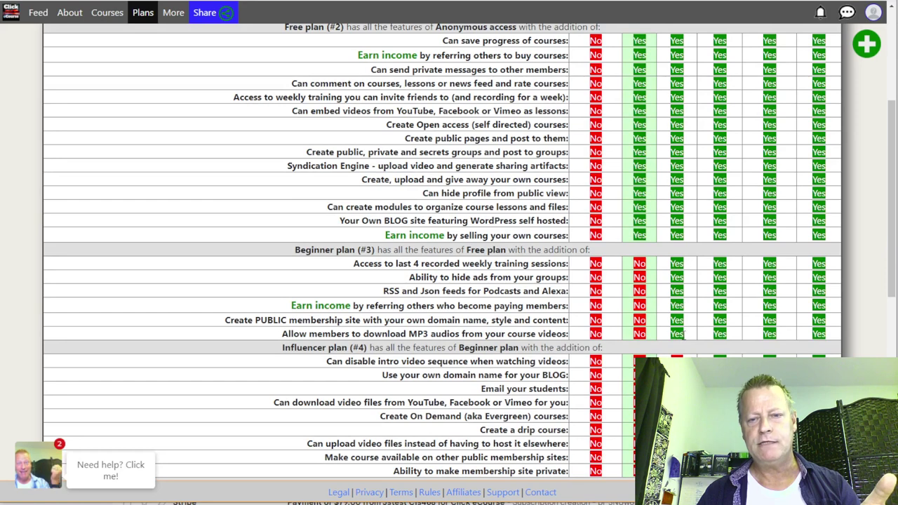
{"action": "scroll", "coordinate": [683, 267], "scroll_direction": "down", "scroll_amount": 3}
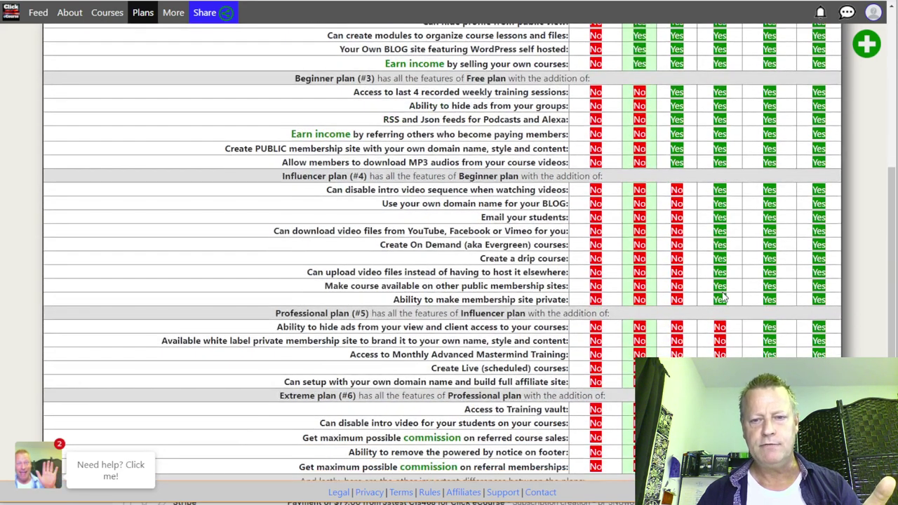
{"action": "scroll", "coordinate": [722, 297], "scroll_direction": "down", "scroll_amount": 3}
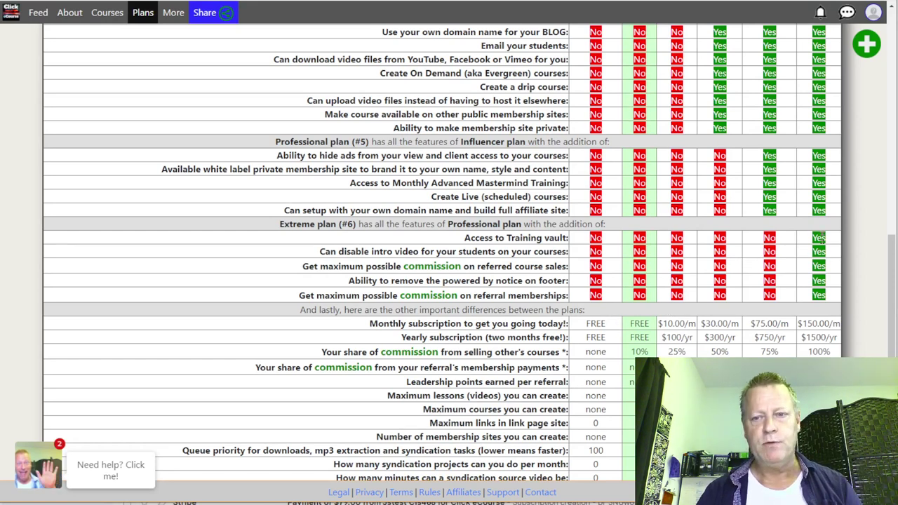
{"action": "scroll", "coordinate": [628, 308], "scroll_direction": "down", "scroll_amount": 2}
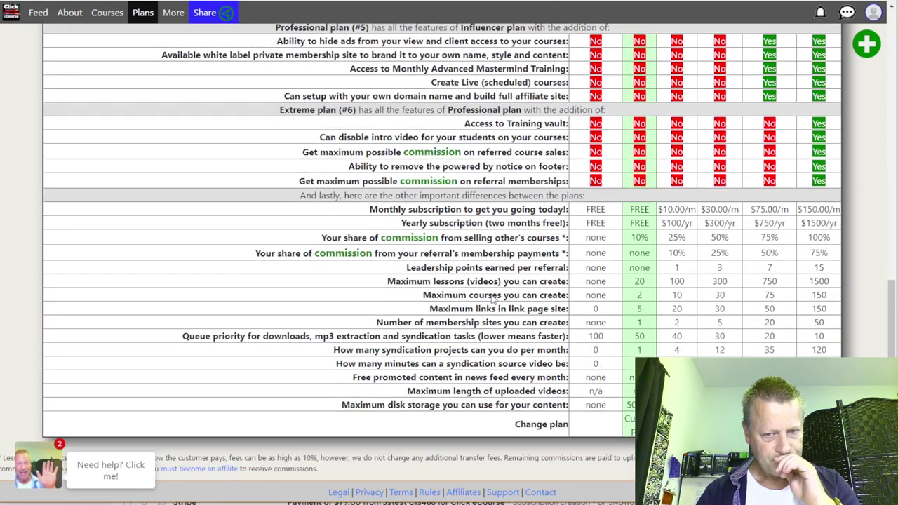
{"action": "left_click_drag", "start_coordinate": [336, 254], "coordinate": [527, 238]}
{"action": "left_click", "coordinate": [523, 251]}
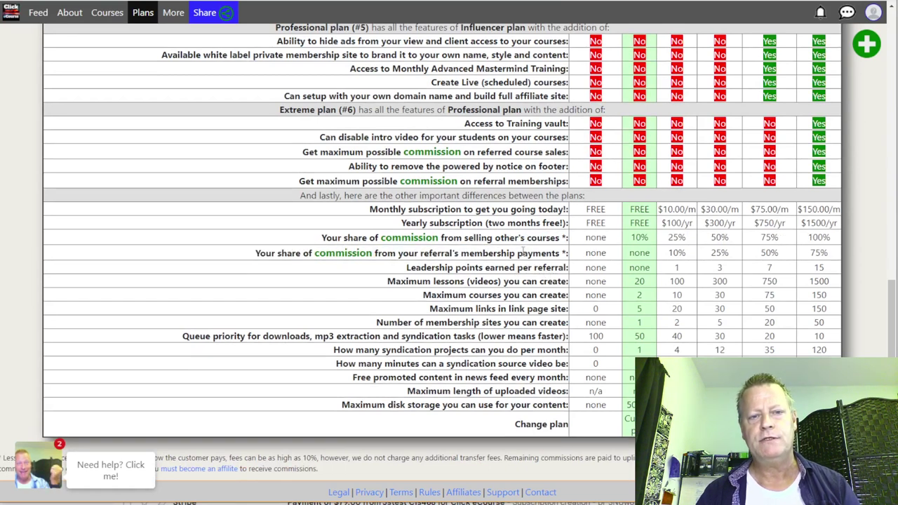
{"action": "left_click_drag", "start_coordinate": [295, 253], "coordinate": [519, 257]}
{"action": "left_click_drag", "start_coordinate": [773, 249], "coordinate": [537, 239]}
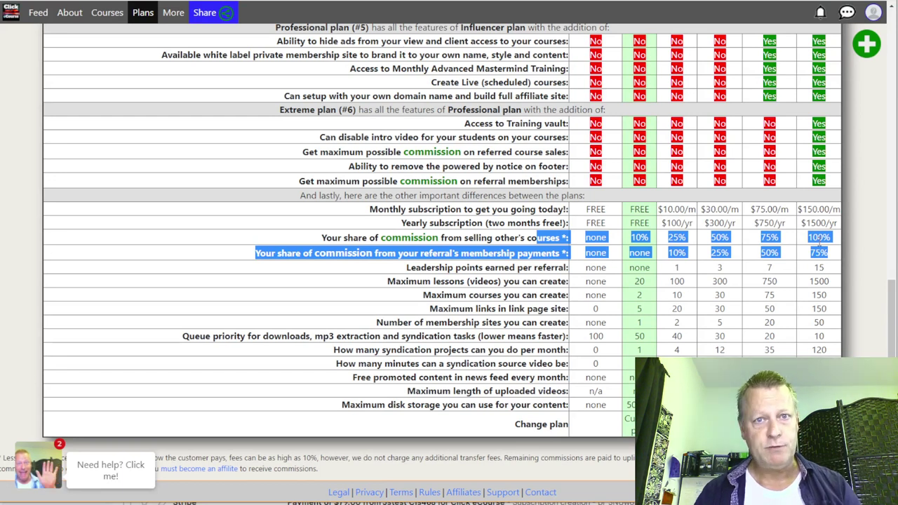
{"action": "left_click", "coordinate": [826, 252]}
{"action": "left_click_drag", "start_coordinate": [831, 238], "coordinate": [808, 237]}
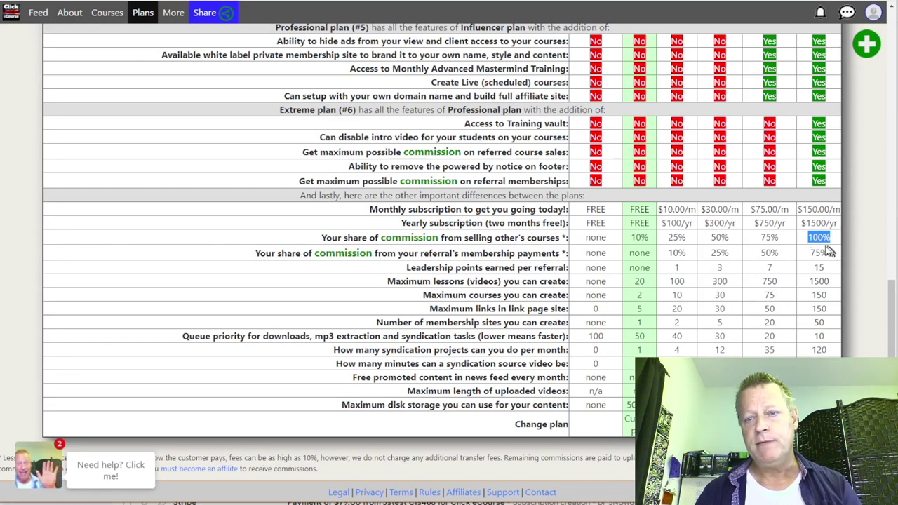
{"action": "left_click_drag", "start_coordinate": [649, 238], "coordinate": [629, 240]}
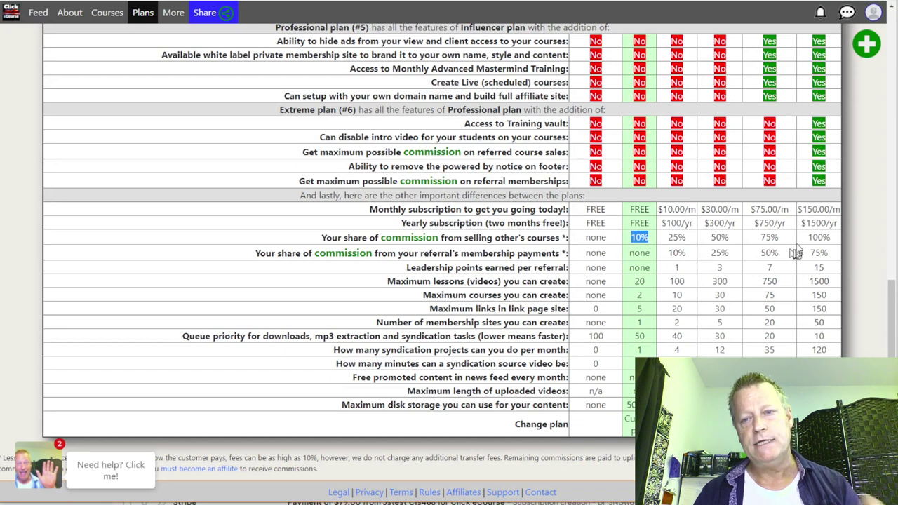
{"action": "left_click_drag", "start_coordinate": [838, 238], "coordinate": [811, 258]}
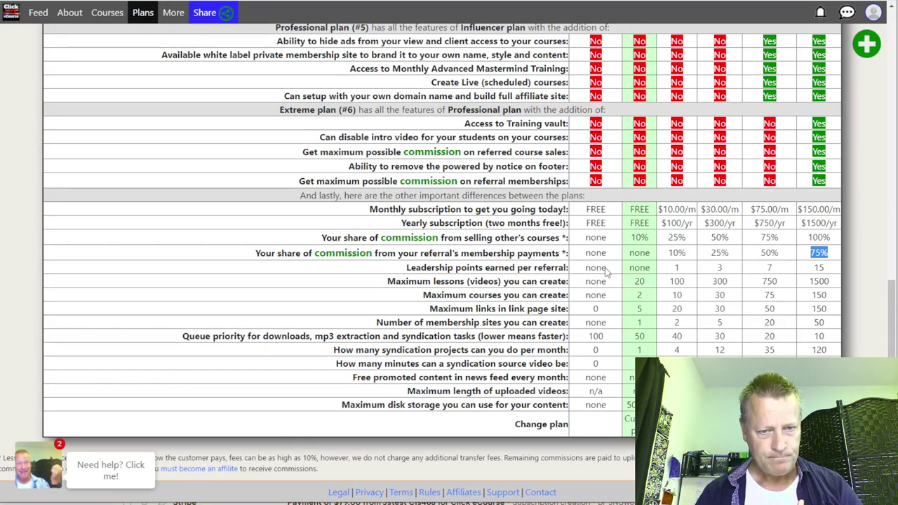
{"action": "left_click_drag", "start_coordinate": [429, 253], "coordinate": [538, 261]}
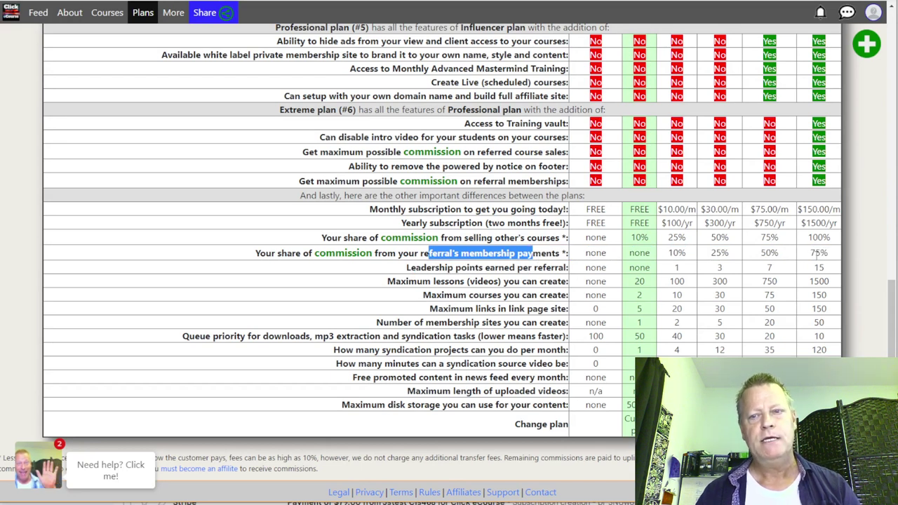
{"action": "left_click_drag", "start_coordinate": [828, 252], "coordinate": [811, 254]}
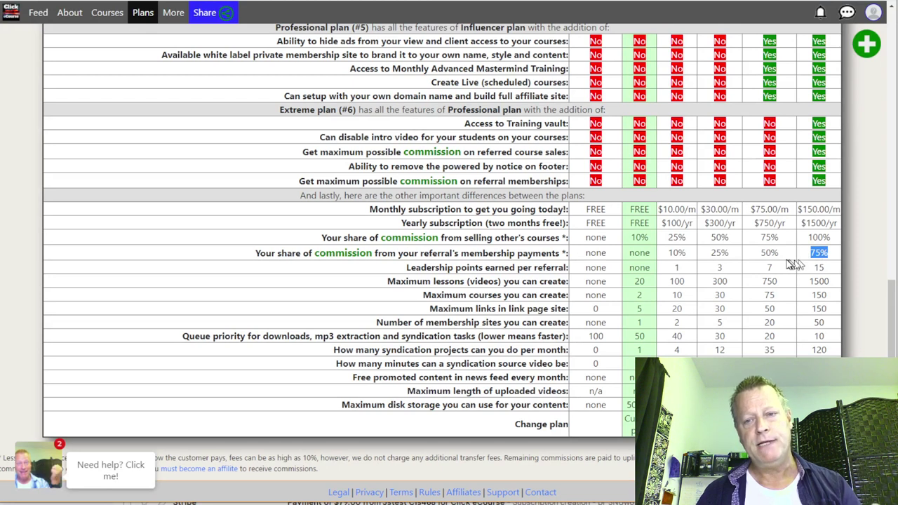
{"action": "left_click_drag", "start_coordinate": [780, 254], "coordinate": [760, 257]}
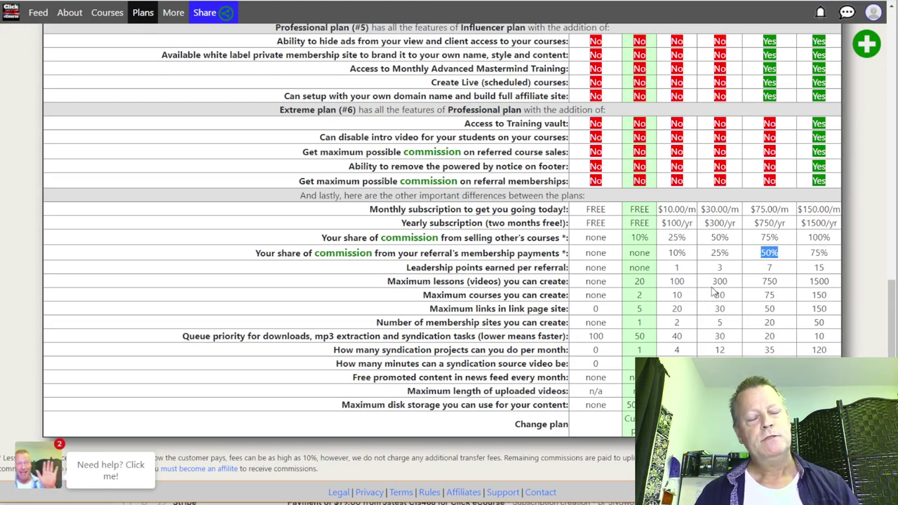
{"action": "scroll", "coordinate": [713, 292], "scroll_direction": "up", "scroll_amount": 10}
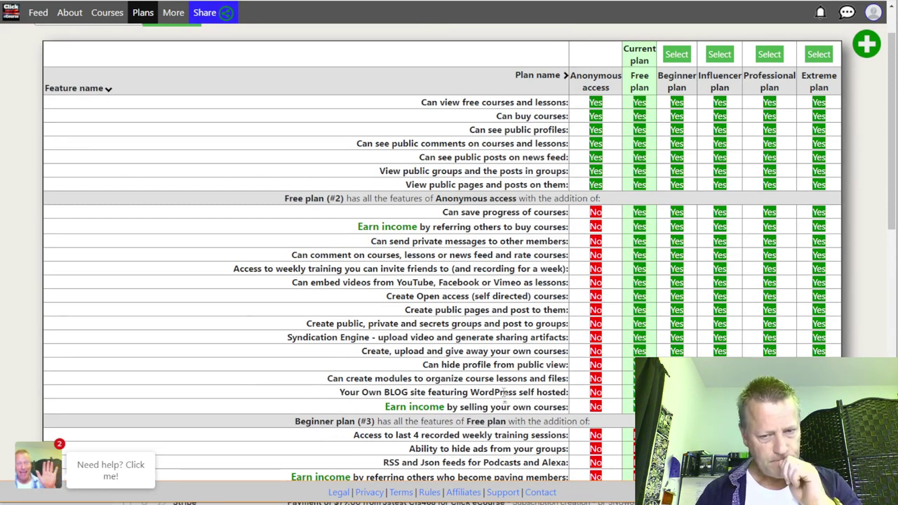
{"action": "key", "text": "alt+Tab"}
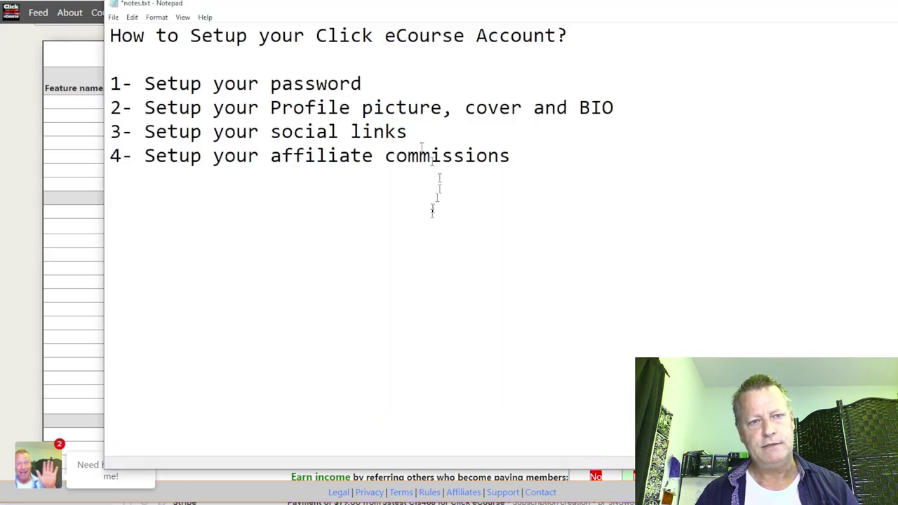
{"action": "left_click_drag", "start_coordinate": [362, 83], "coordinate": [155, 84]}
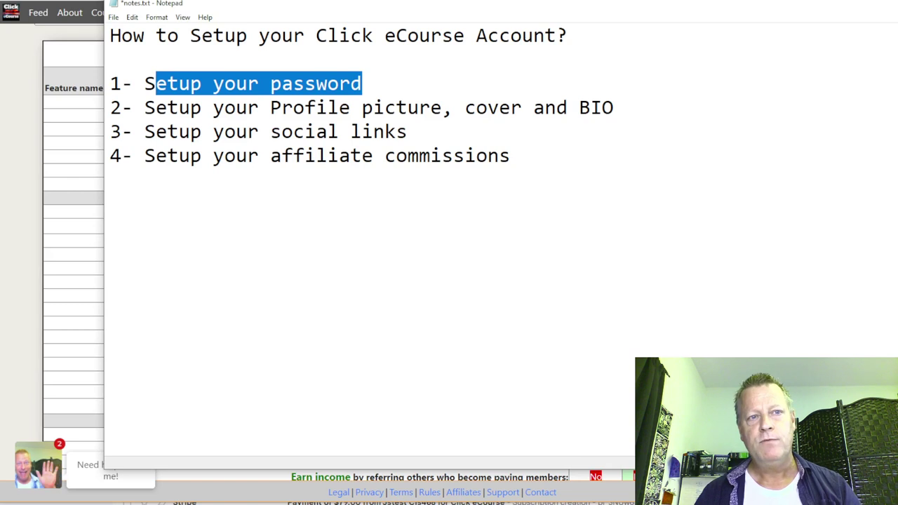
{"action": "key", "text": "alt+Tab"}
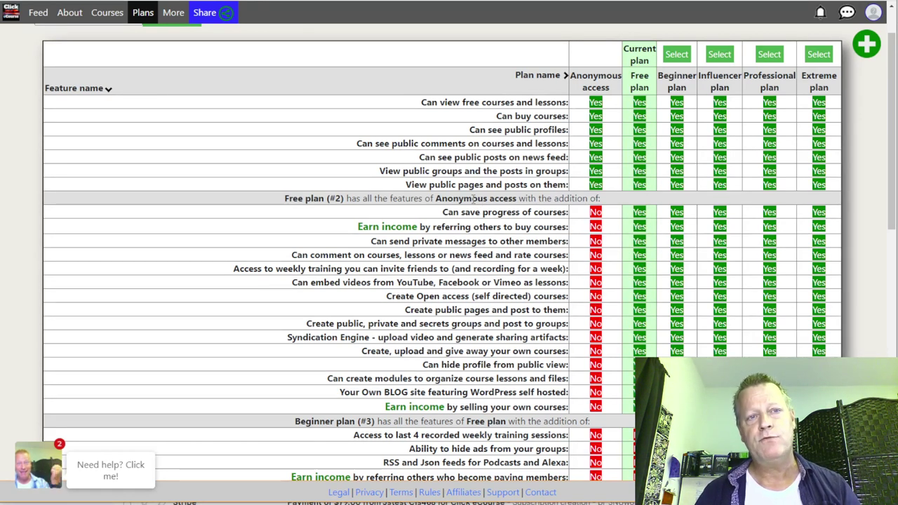
Step: Load activegroupusers.com/offer in a new Chrome tab
{"action": "key", "text": "ctrl+t"}
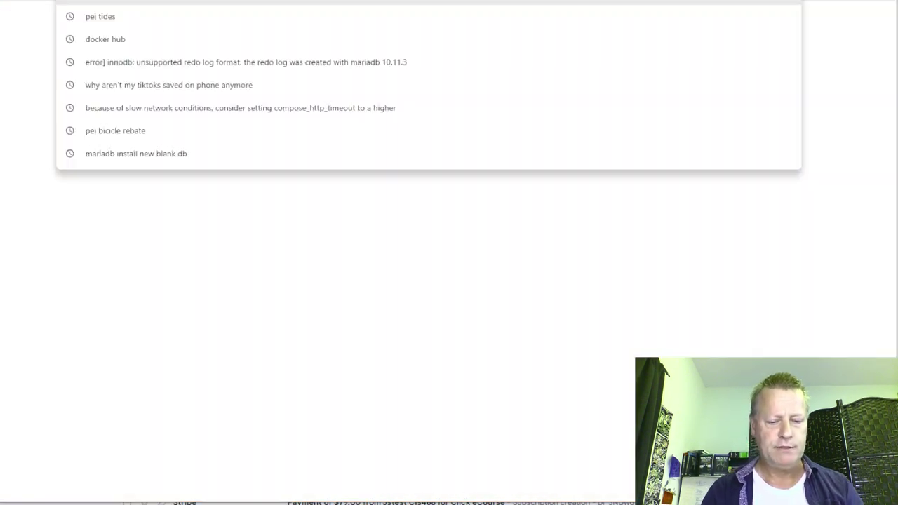
{"action": "type", "text": "active"}
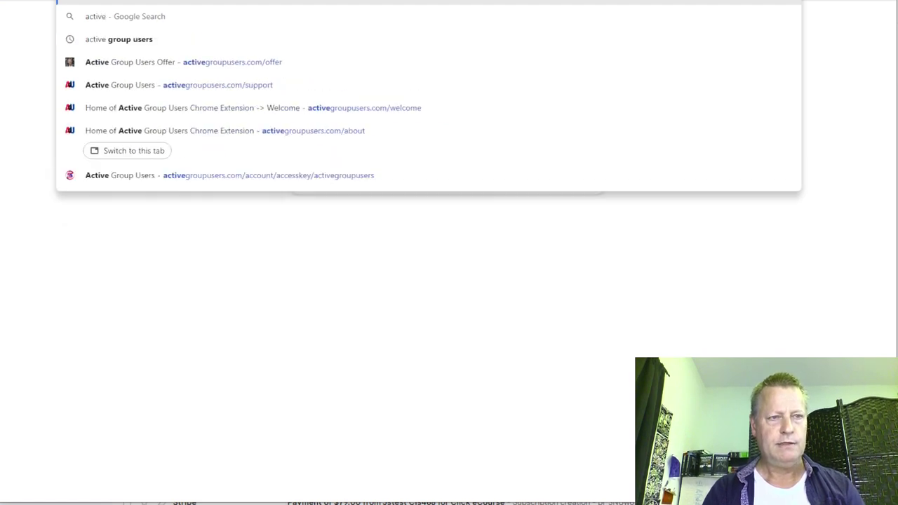
{"action": "type", "text": "groupusers.com/offer"}
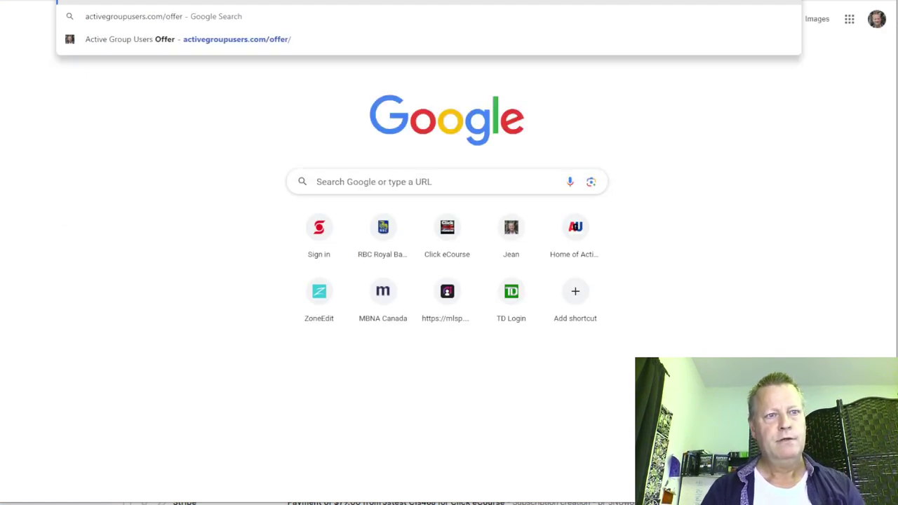
{"action": "key", "text": "Return"}
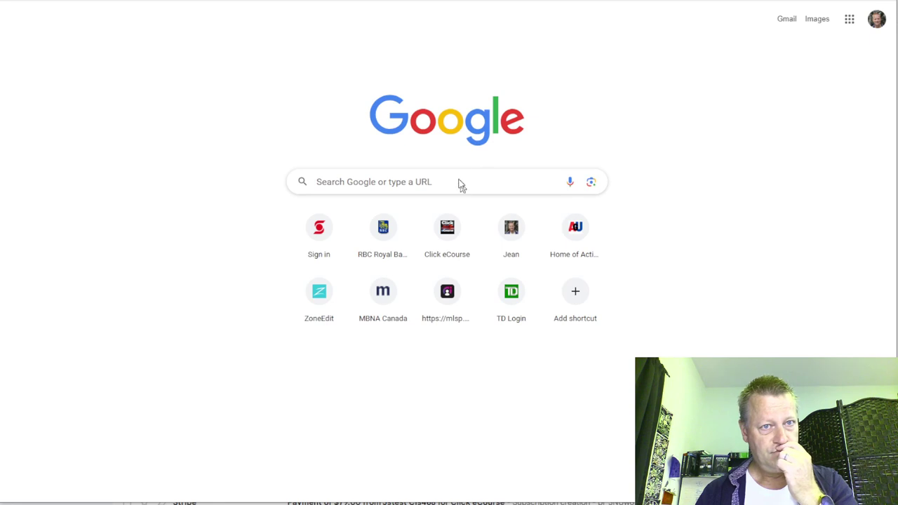
{"action": "key", "text": "F5"}
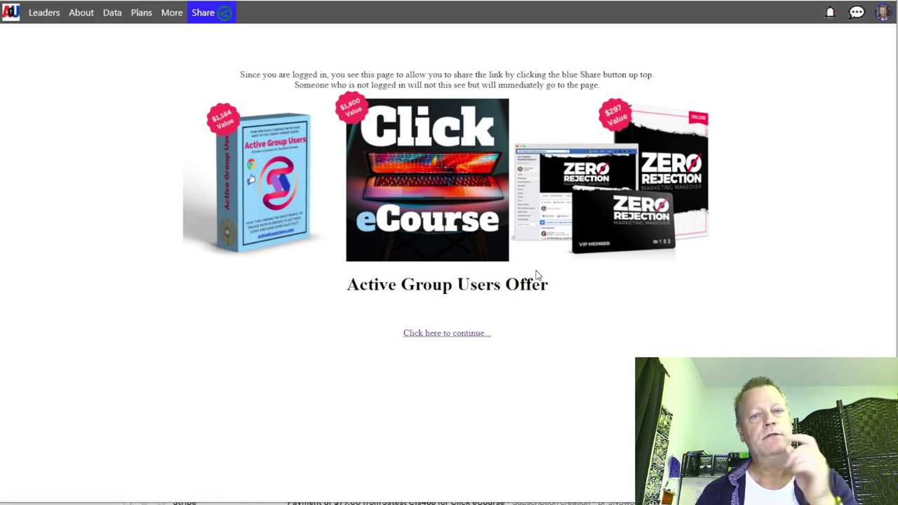
Step: Go to the full Active Group Users offer page and scroll to the $79 and $197 Buy Now pricing
{"action": "left_click", "coordinate": [449, 334]}
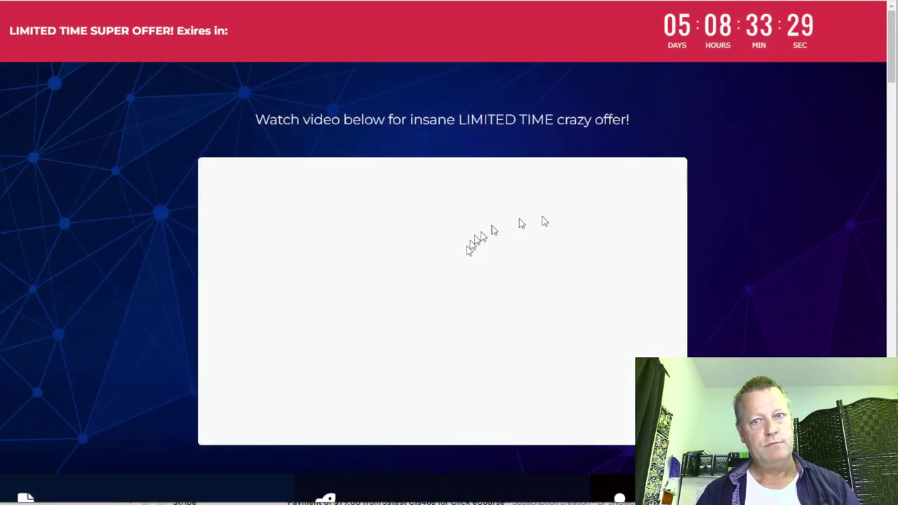
{"action": "scroll", "coordinate": [589, 232], "scroll_direction": "down", "scroll_amount": 1}
{"action": "scroll", "coordinate": [589, 232], "scroll_direction": "up", "scroll_amount": 1}
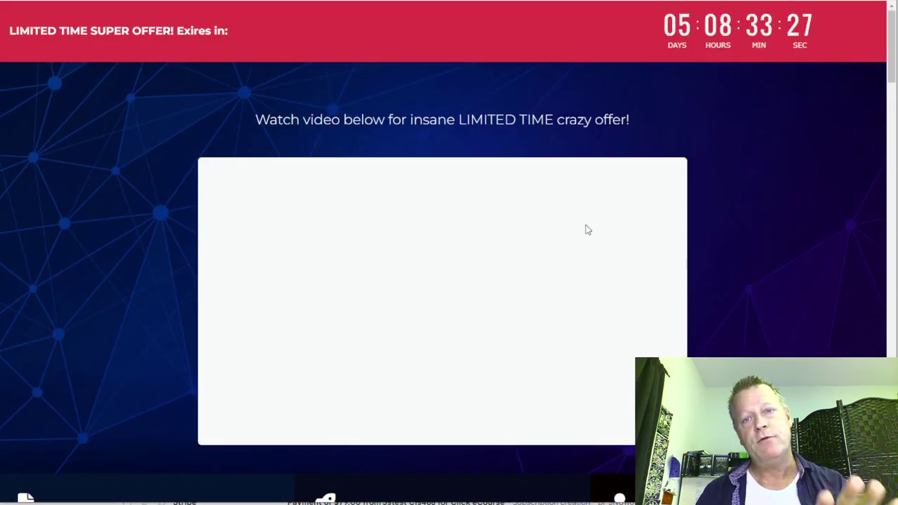
{"action": "scroll", "coordinate": [551, 254], "scroll_direction": "down", "scroll_amount": 5}
{"action": "scroll", "coordinate": [551, 255], "scroll_direction": "down", "scroll_amount": 3}
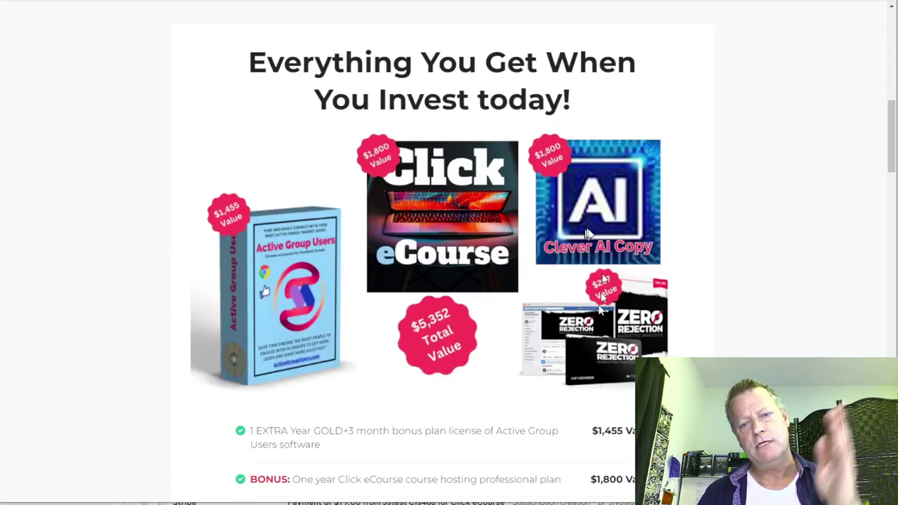
{"action": "scroll", "coordinate": [488, 319], "scroll_direction": "down", "scroll_amount": 4}
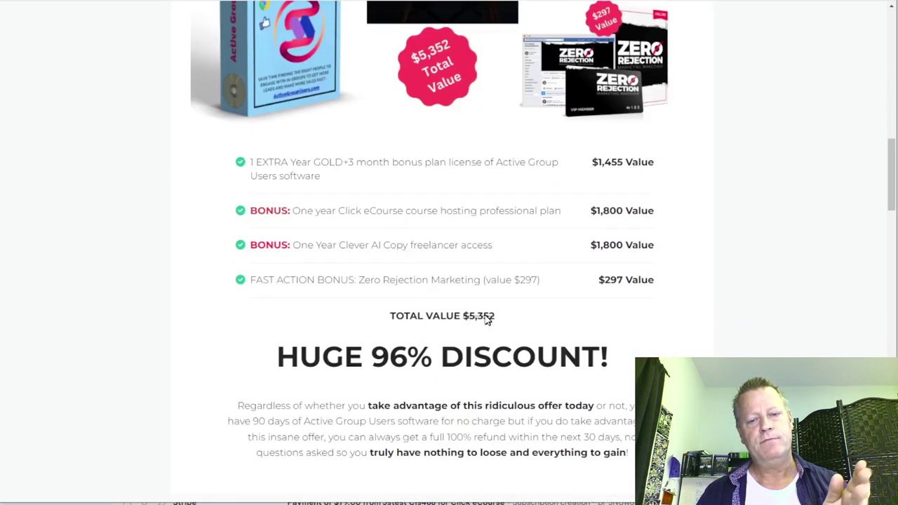
{"action": "scroll", "coordinate": [485, 318], "scroll_direction": "down", "scroll_amount": 5}
{"action": "scroll", "coordinate": [557, 326], "scroll_direction": "down", "scroll_amount": 2}
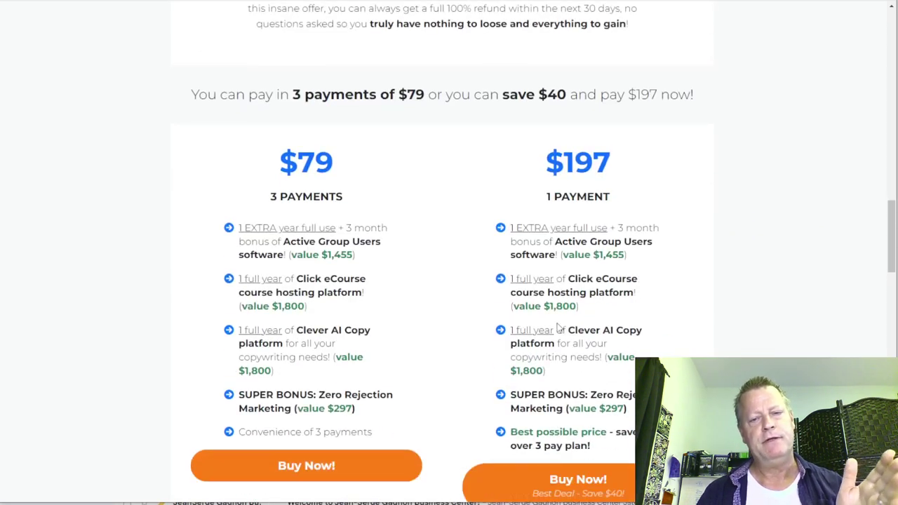
{"action": "scroll", "coordinate": [557, 326], "scroll_direction": "down", "scroll_amount": 1}
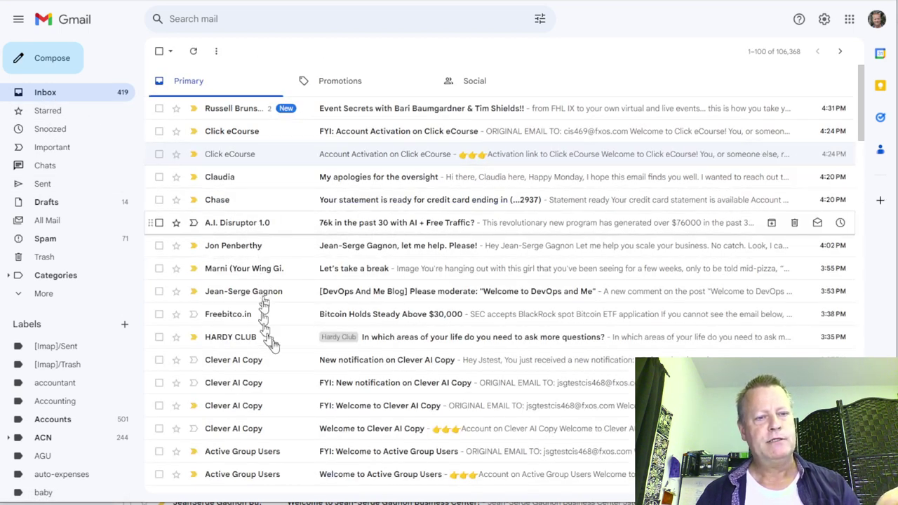
Step: Scroll the Gmail inbox and open the 'Welcome to Clever AI Copy' email
{"action": "scroll", "coordinate": [353, 340], "scroll_direction": "down", "scroll_amount": 3}
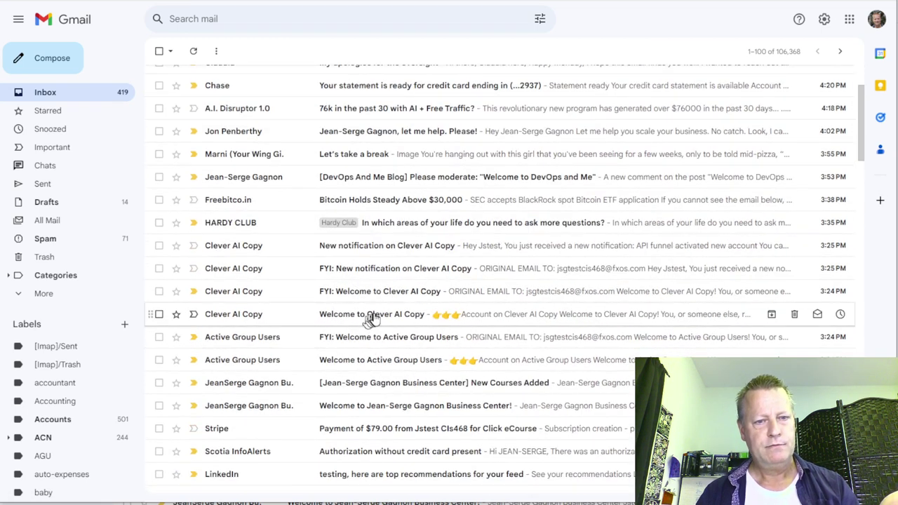
{"action": "left_click", "coordinate": [463, 314]}
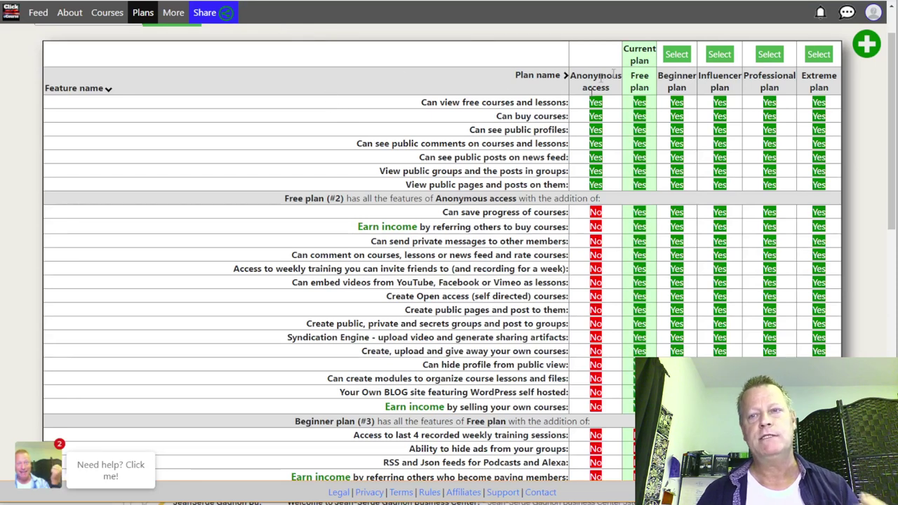
Step: Go to the Security (password) settings from the profile avatar's account menu
{"action": "left_click", "coordinate": [873, 13]}
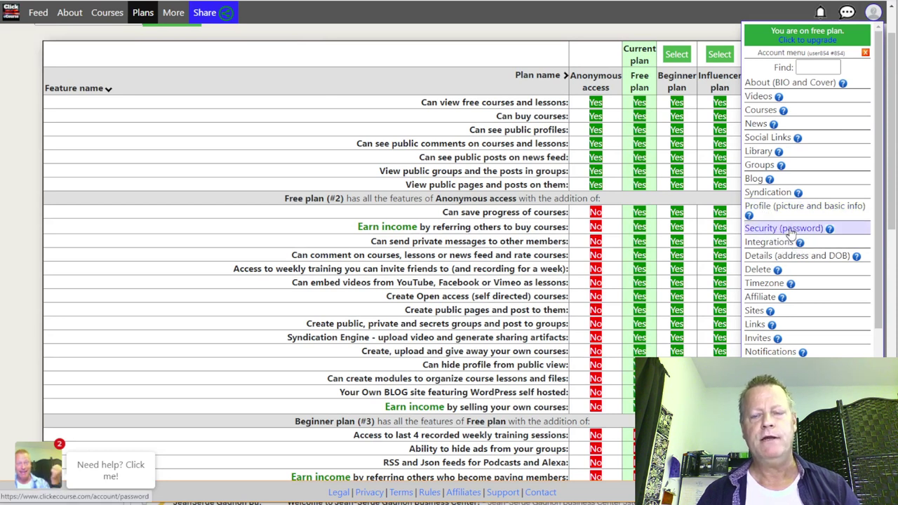
{"action": "left_click", "coordinate": [783, 228]}
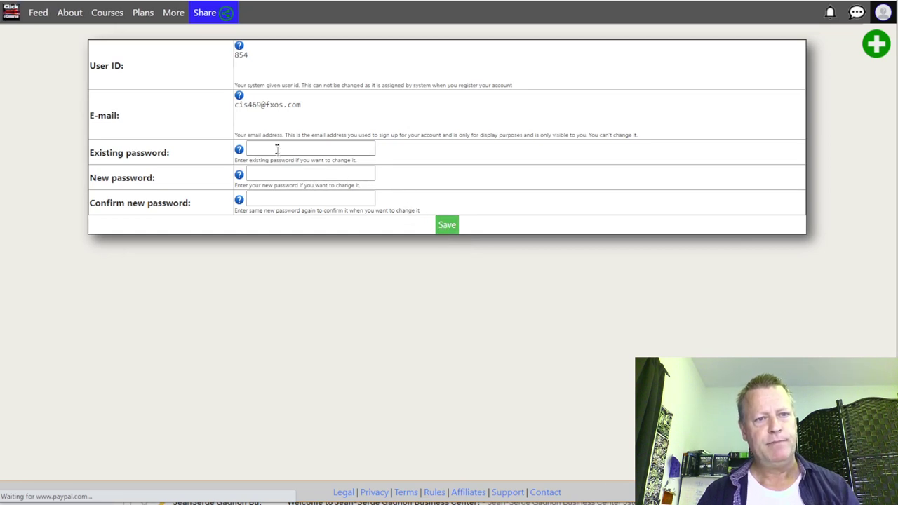
Step: Try the existing, new and confirm password fields, dismissing Chrome's suggestions, then return to the Notepad notes
{"action": "left_click", "coordinate": [276, 148]}
{"action": "left_click", "coordinate": [272, 279]}
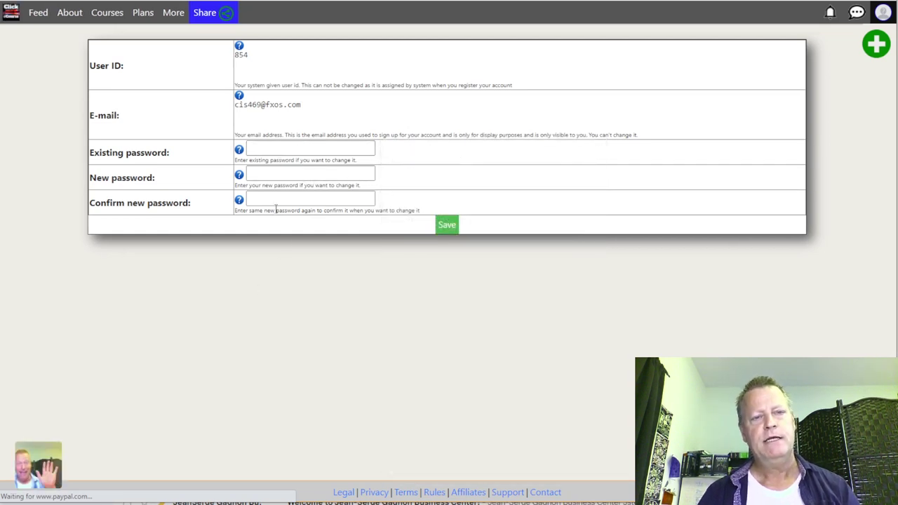
{"action": "left_click", "coordinate": [282, 150]}
{"action": "left_click", "coordinate": [286, 176]}
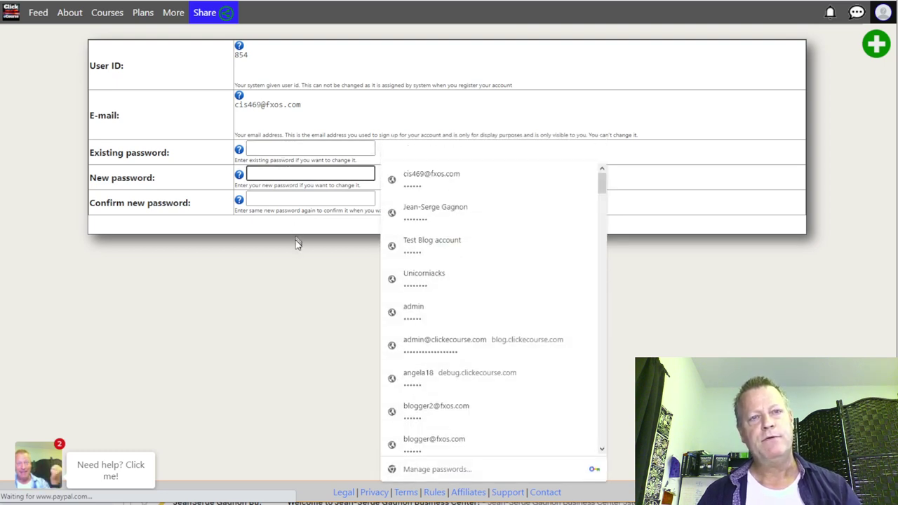
{"action": "left_click", "coordinate": [276, 149]}
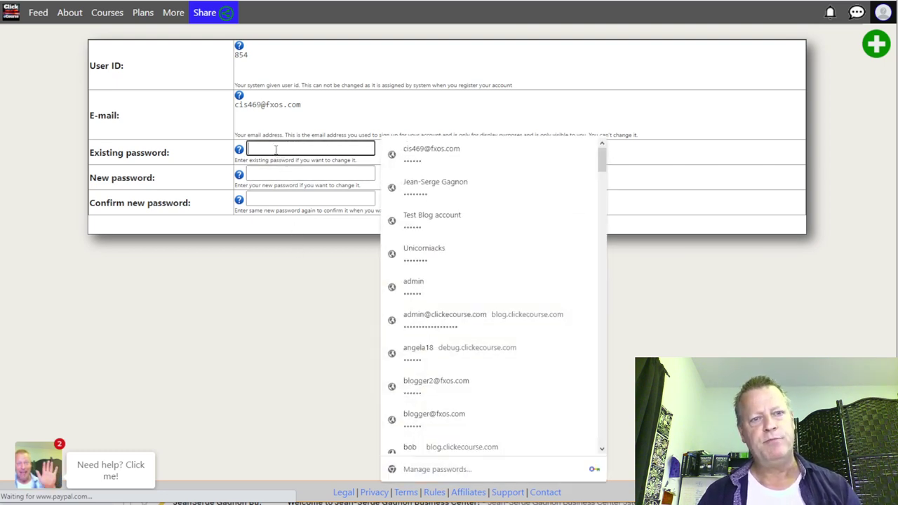
{"action": "left_click", "coordinate": [285, 249]}
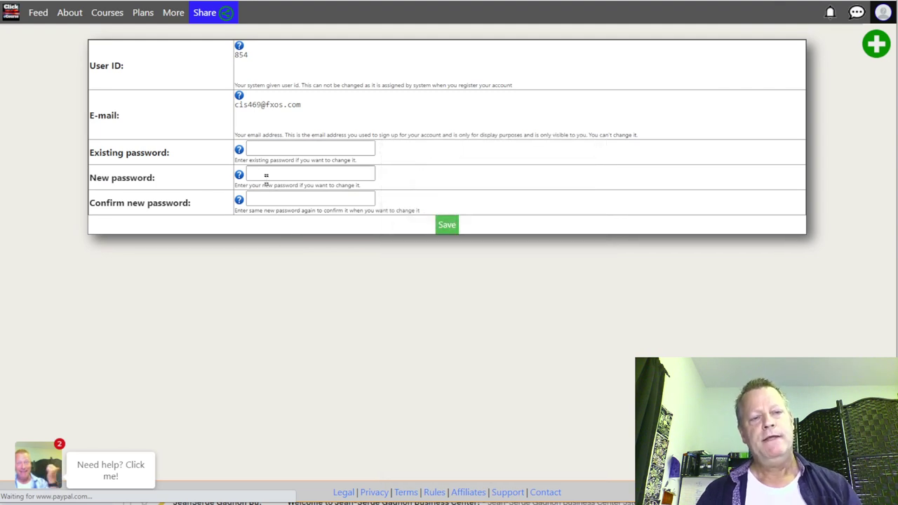
{"action": "left_click", "coordinate": [266, 176]}
{"action": "left_click", "coordinate": [274, 200]}
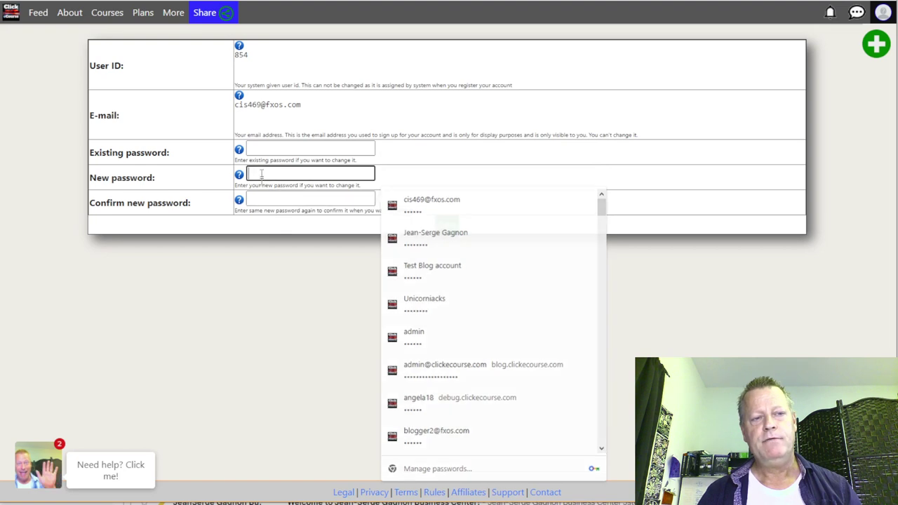
{"action": "left_click", "coordinate": [319, 291]}
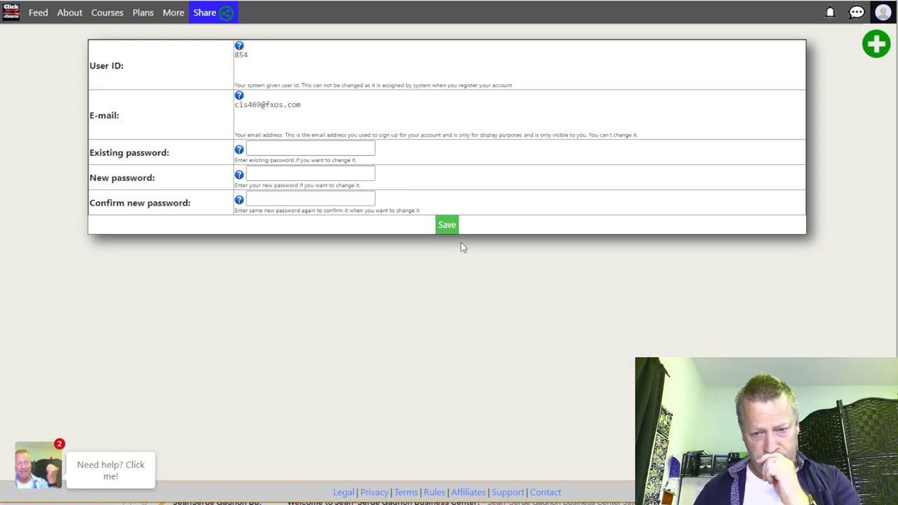
{"action": "key", "text": "alt+Tab"}
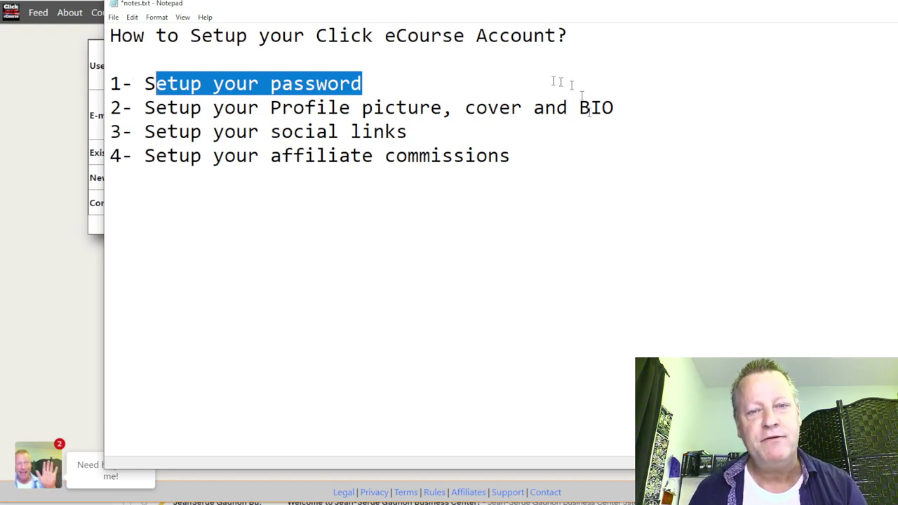
Step: Highlight checklist step 2 'Setup your Profile picture, cover and BIO' and minimize Notepad
{"action": "left_click_drag", "start_coordinate": [615, 109], "coordinate": [144, 108]}
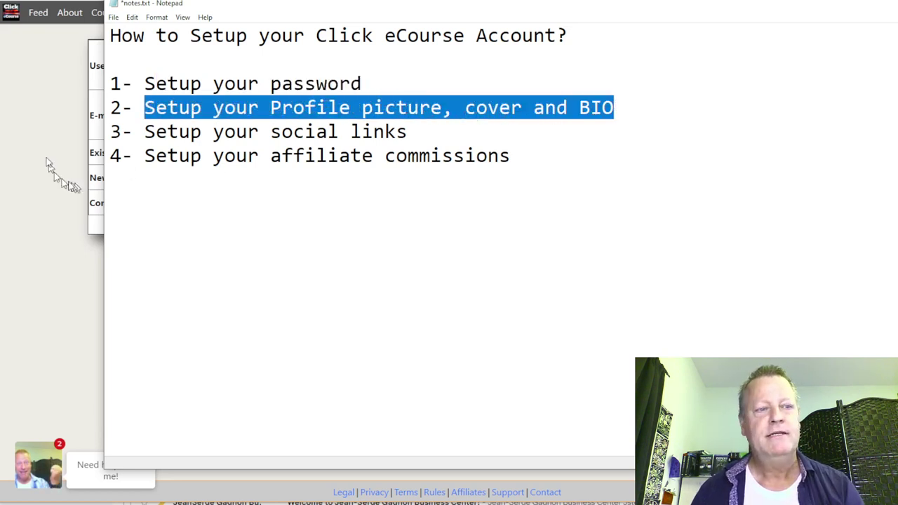
{"action": "left_click", "coordinate": [48, 163]}
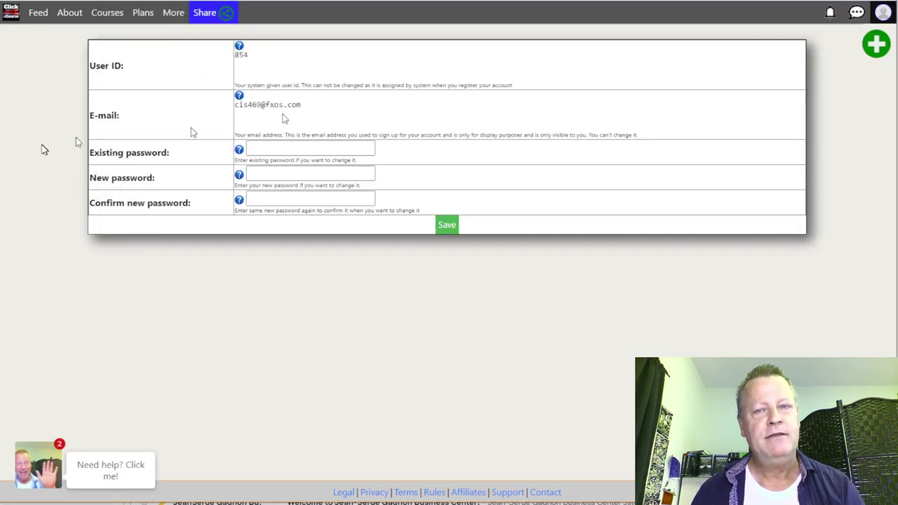
Step: Save the password in Chrome's prompt and go to the About (BIO and Cover) page via the account menu
{"action": "left_click", "coordinate": [882, 15]}
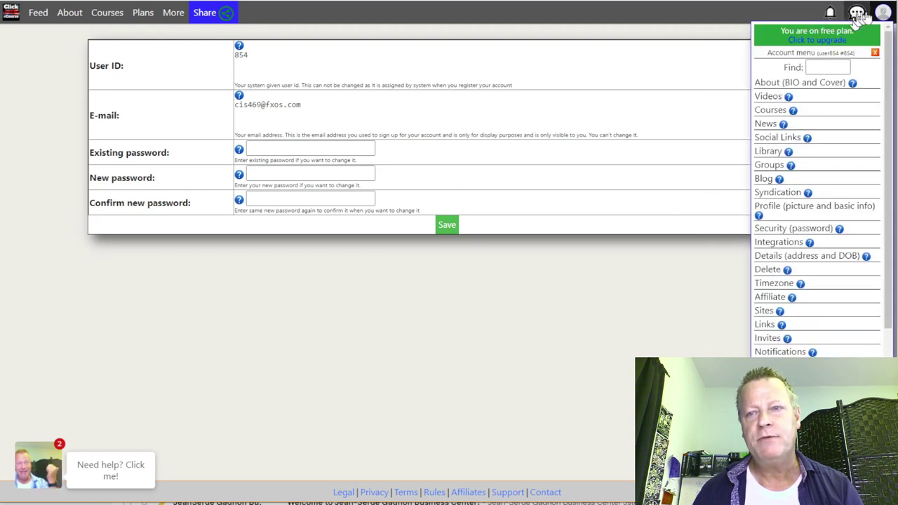
{"action": "double_click", "coordinate": [847, 67]}
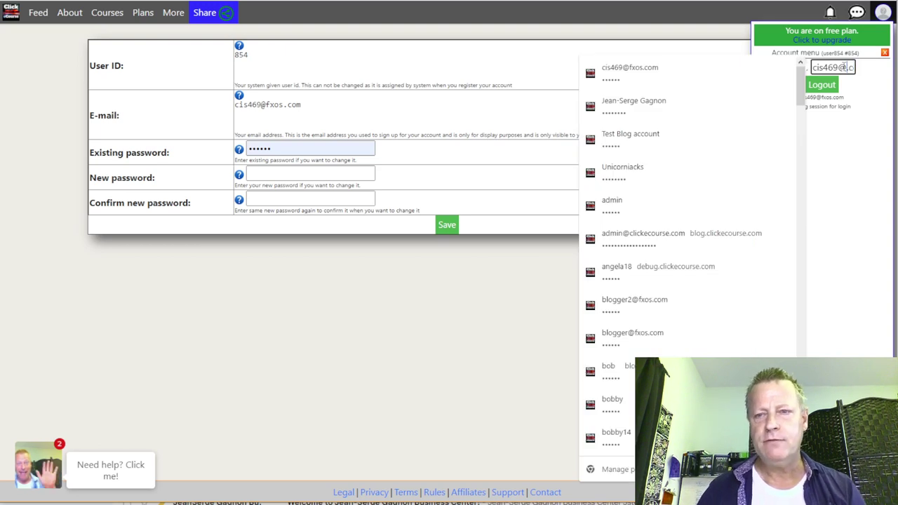
{"action": "left_click", "coordinate": [844, 68]}
{"action": "key", "text": "Return"}
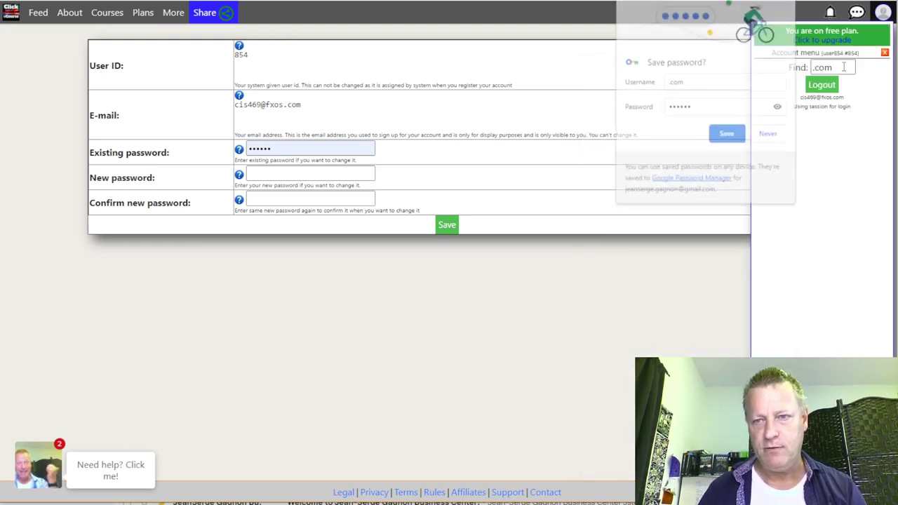
{"action": "left_click", "coordinate": [843, 67]}
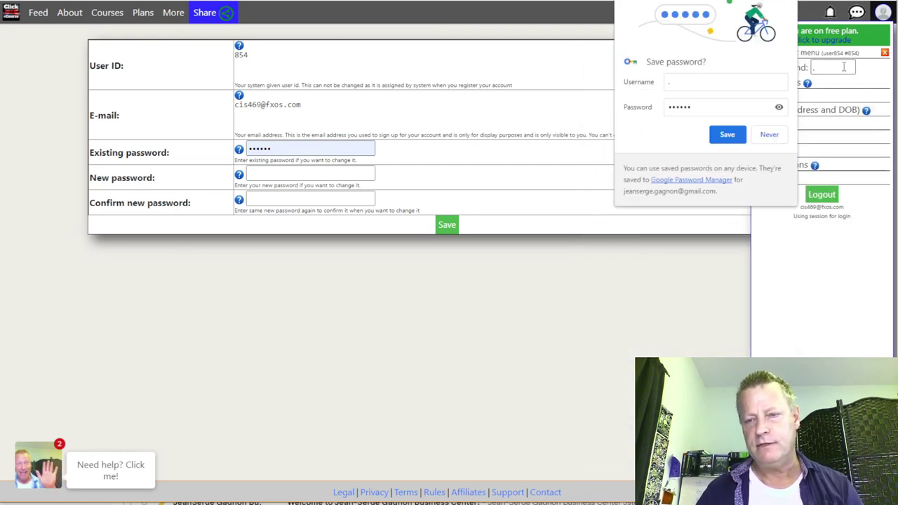
{"action": "left_click", "coordinate": [844, 67]}
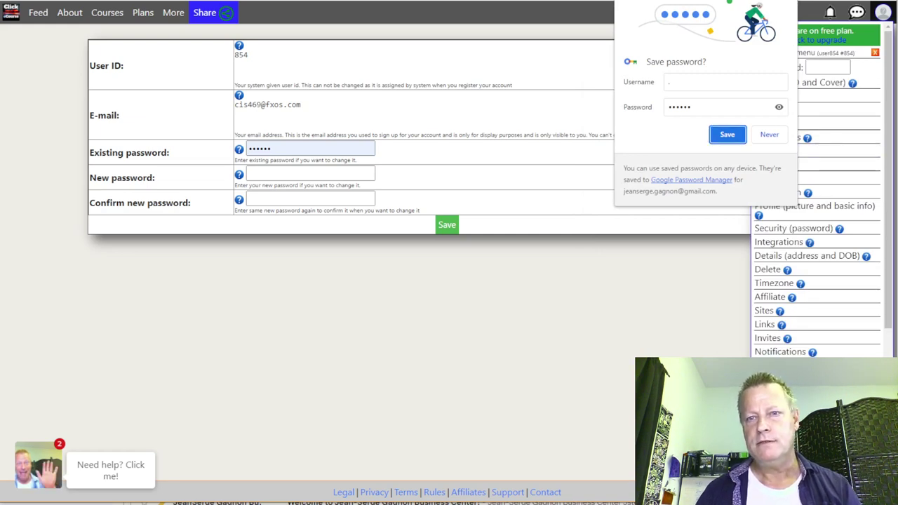
{"action": "left_click", "coordinate": [728, 134]}
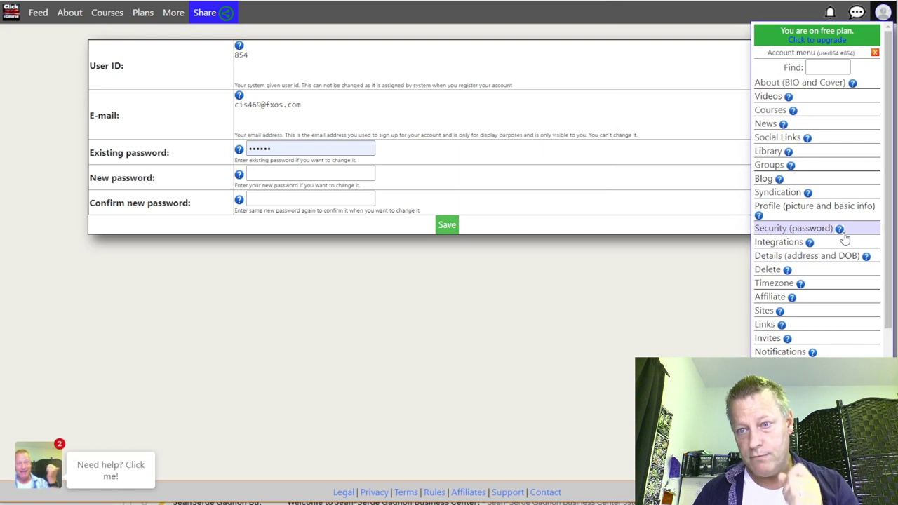
{"action": "left_click", "coordinate": [807, 83]}
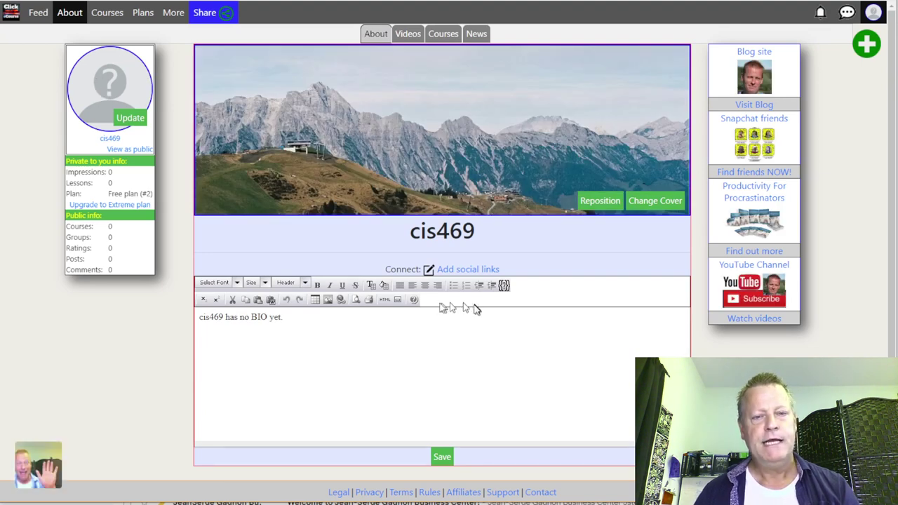
Step: Select the placeholder bio text, then bring up the Replace profile picture dialog
{"action": "left_click_drag", "start_coordinate": [303, 319], "coordinate": [199, 317]}
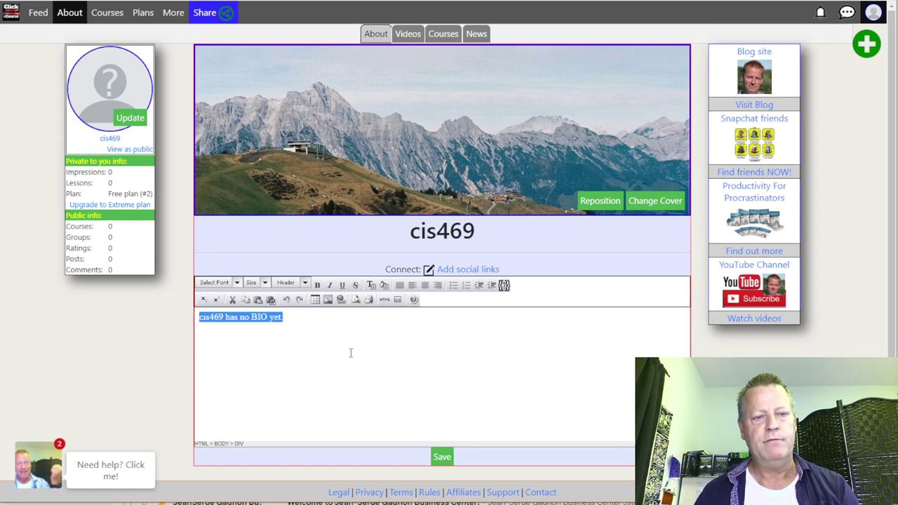
{"action": "left_click", "coordinate": [323, 341]}
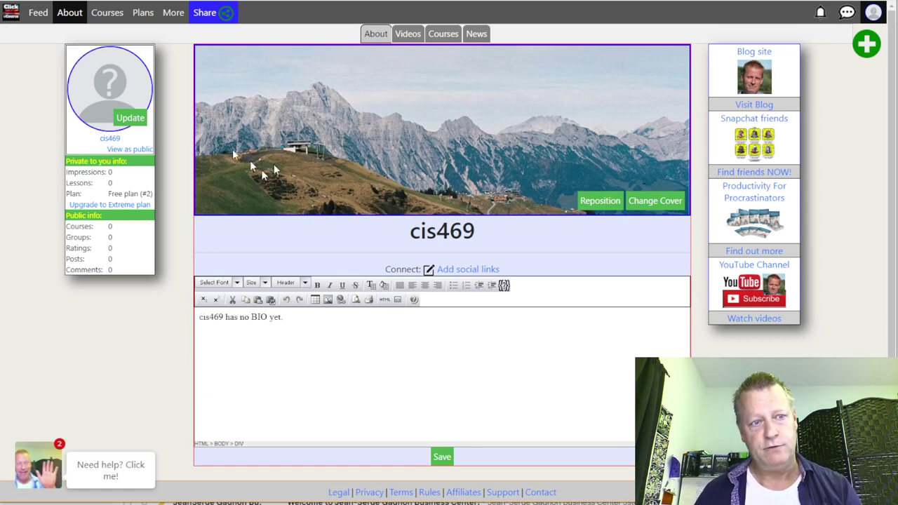
{"action": "left_click", "coordinate": [132, 120]}
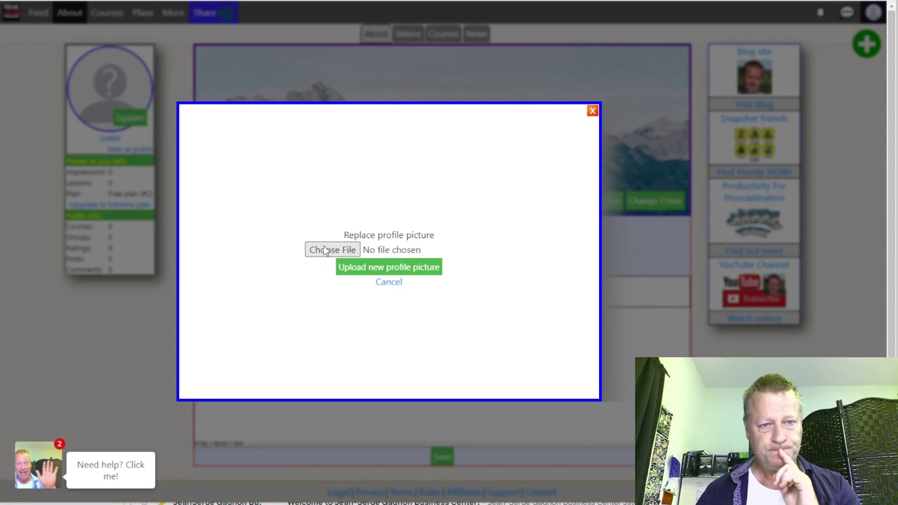
Step: Browse the computer for a profile image and enter the images folder
{"action": "left_click", "coordinate": [324, 251]}
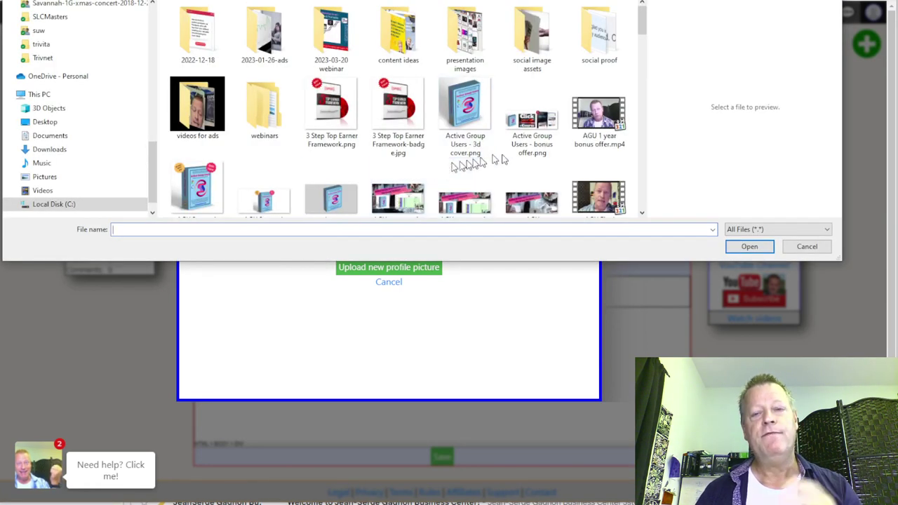
{"action": "scroll", "coordinate": [508, 160], "scroll_direction": "down", "scroll_amount": 2}
{"action": "scroll", "coordinate": [508, 160], "scroll_direction": "up", "scroll_amount": 2}
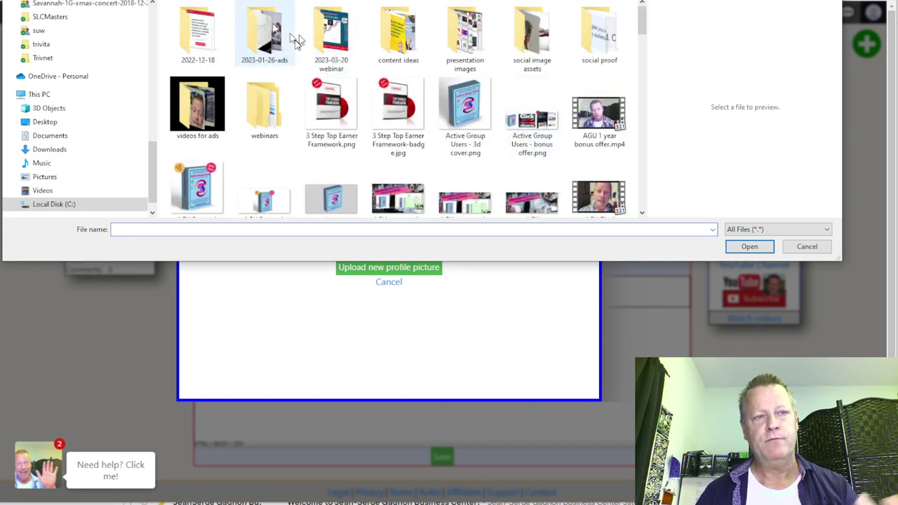
{"action": "scroll", "coordinate": [311, 101], "scroll_direction": "down", "scroll_amount": 5}
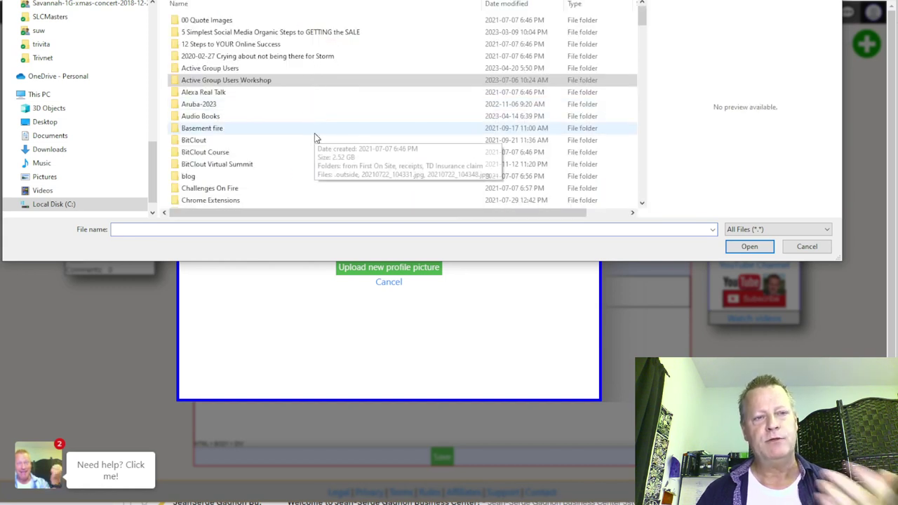
{"action": "scroll", "coordinate": [245, 143], "scroll_direction": "down", "scroll_amount": 1}
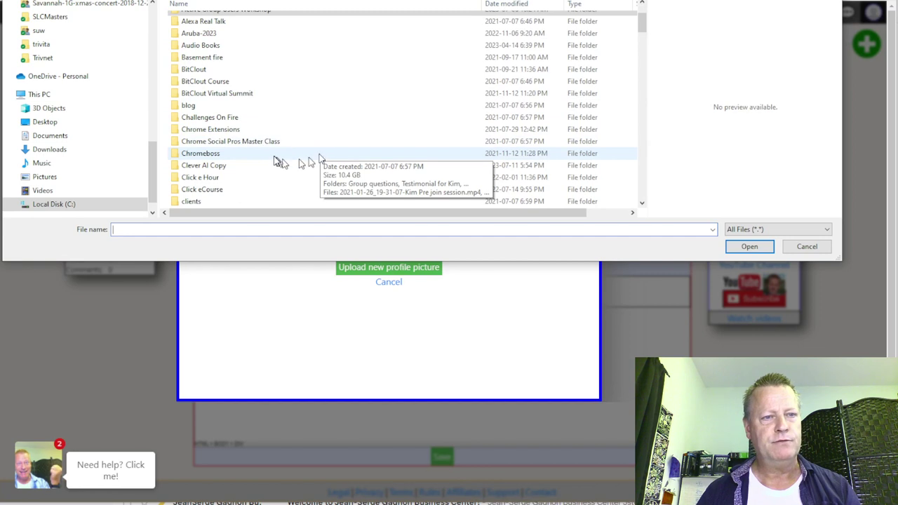
{"action": "scroll", "coordinate": [279, 159], "scroll_direction": "down", "scroll_amount": 3}
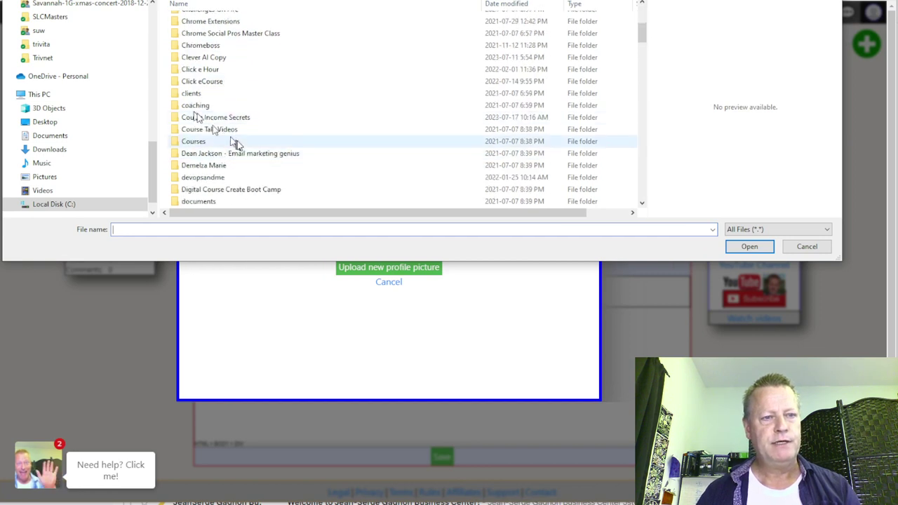
{"action": "scroll", "coordinate": [242, 150], "scroll_direction": "down", "scroll_amount": 2}
{"action": "scroll", "coordinate": [220, 161], "scroll_direction": "down", "scroll_amount": 2}
{"action": "scroll", "coordinate": [232, 151], "scroll_direction": "down", "scroll_amount": 5}
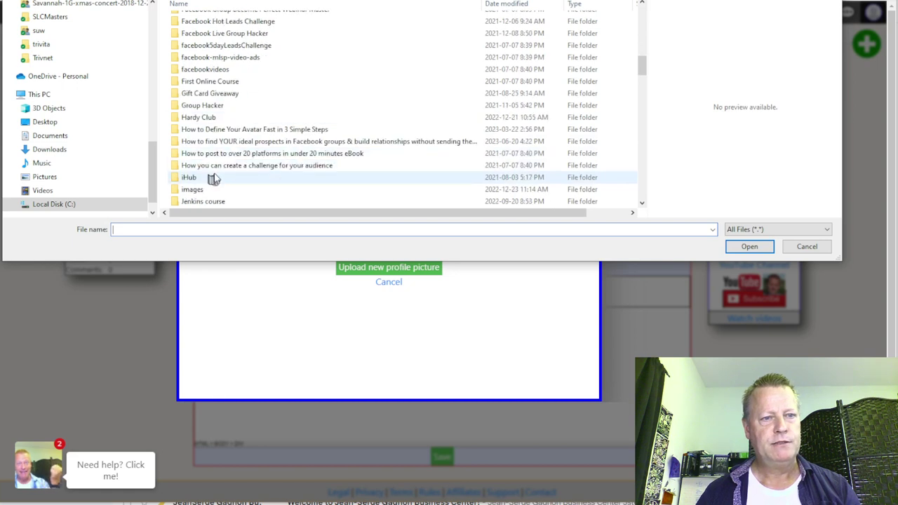
{"action": "scroll", "coordinate": [214, 172], "scroll_direction": "down", "scroll_amount": 2}
{"action": "left_click", "coordinate": [201, 120]}
{"action": "double_click", "coordinate": [201, 119]}
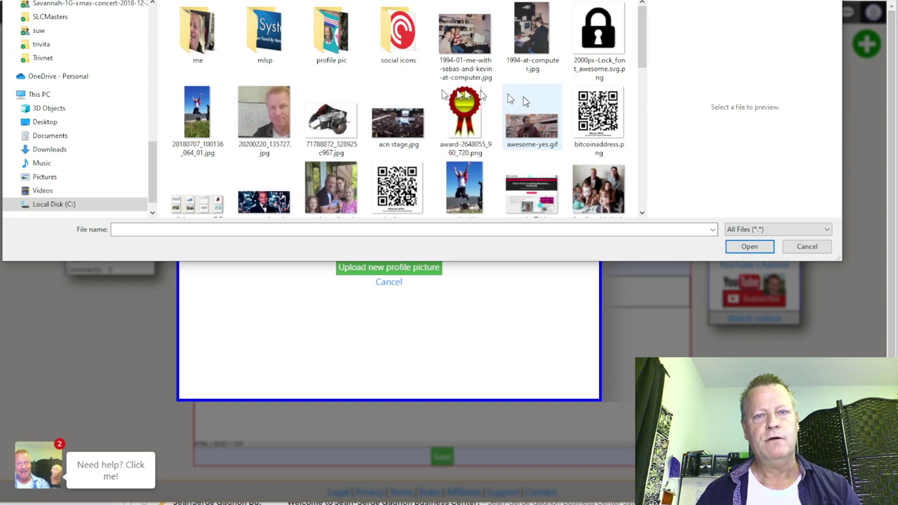
Step: Choose 20211001_134424.jpg from the me folder and upload it as the profile picture
{"action": "scroll", "coordinate": [459, 165], "scroll_direction": "down", "scroll_amount": 5}
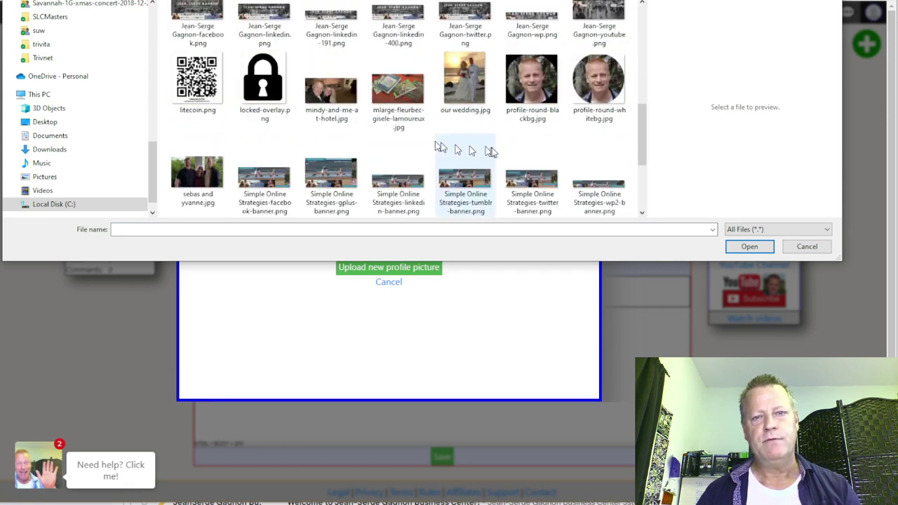
{"action": "scroll", "coordinate": [484, 141], "scroll_direction": "down", "scroll_amount": 2}
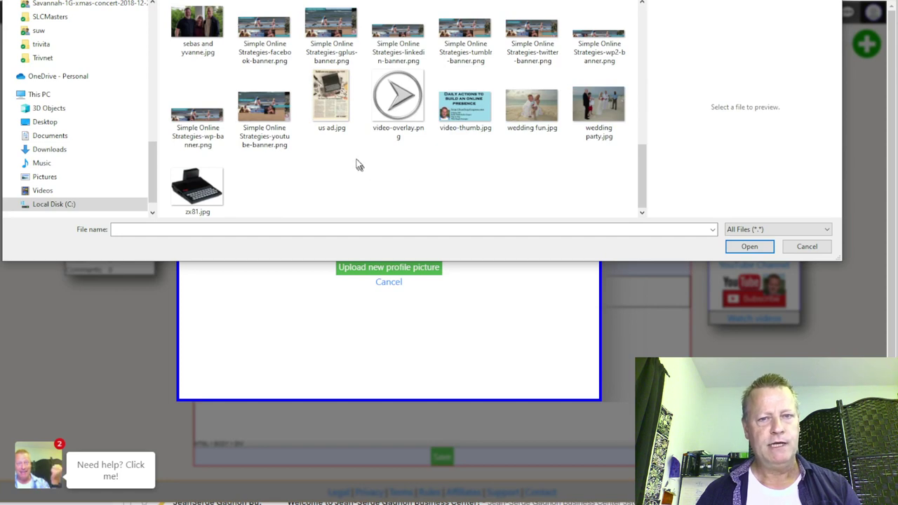
{"action": "scroll", "coordinate": [355, 163], "scroll_direction": "up", "scroll_amount": 10}
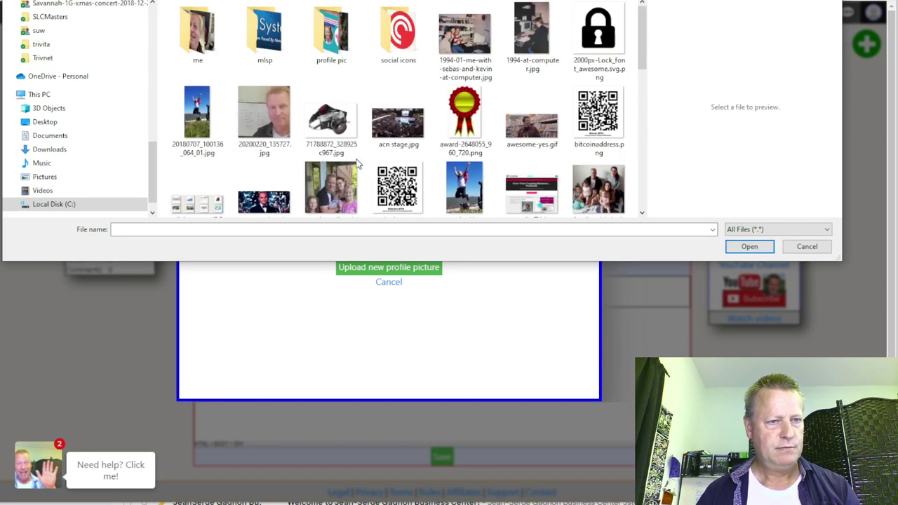
{"action": "double_click", "coordinate": [200, 39]}
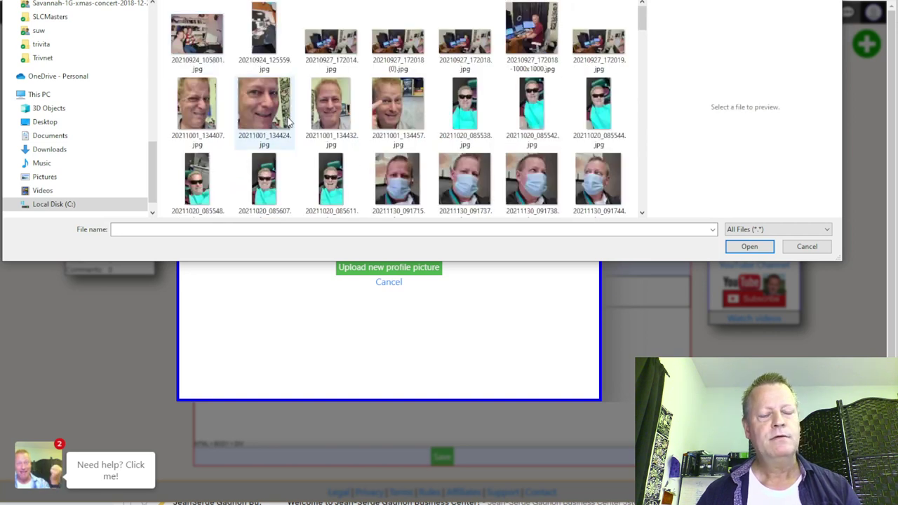
{"action": "left_click", "coordinate": [259, 113]}
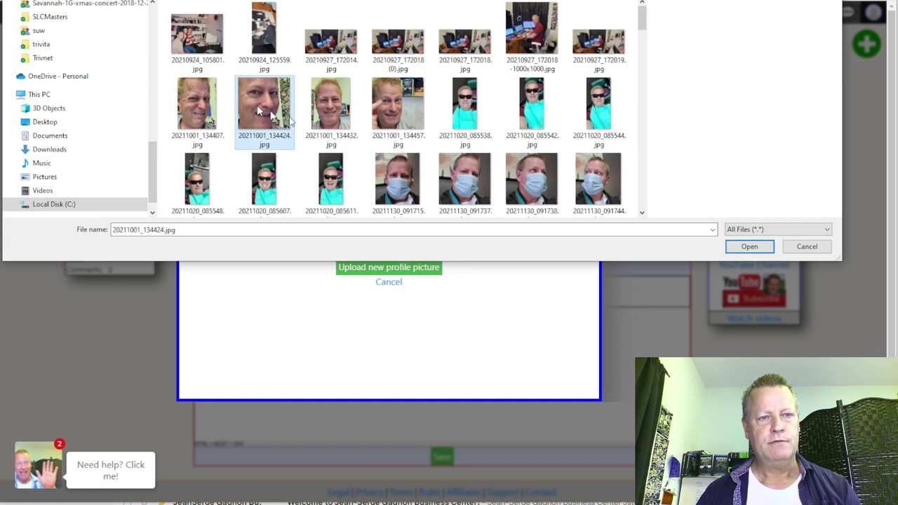
{"action": "left_click", "coordinate": [754, 246]}
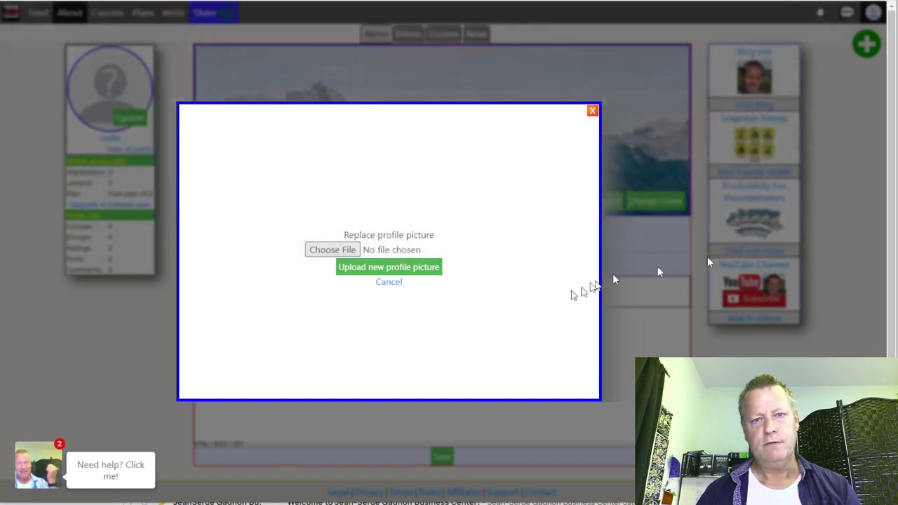
{"action": "left_click", "coordinate": [405, 272]}
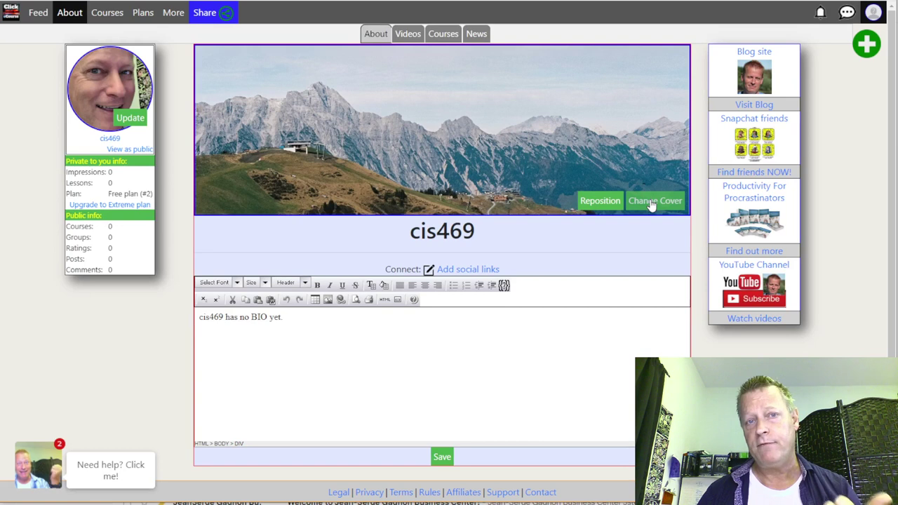
Step: Upload the office photo 20210927_172019.jpg as the new cover image
{"action": "left_click", "coordinate": [651, 202]}
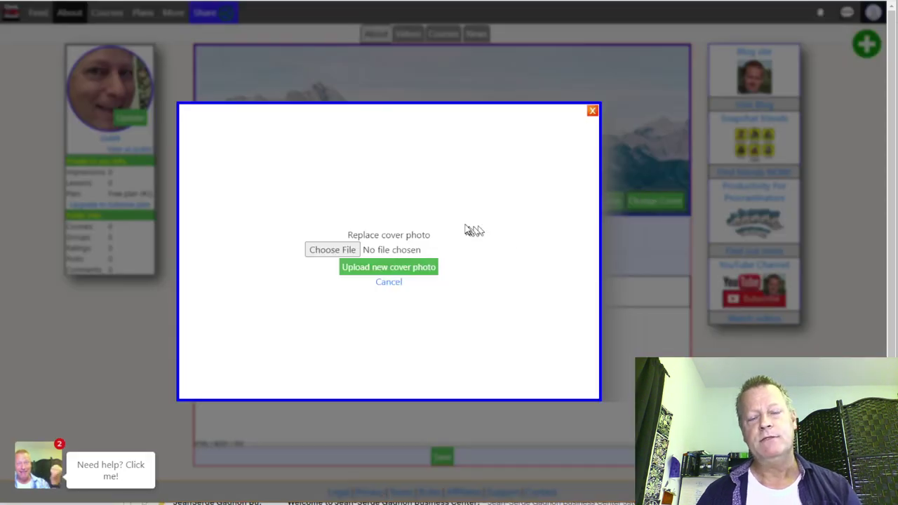
{"action": "left_click", "coordinate": [332, 251]}
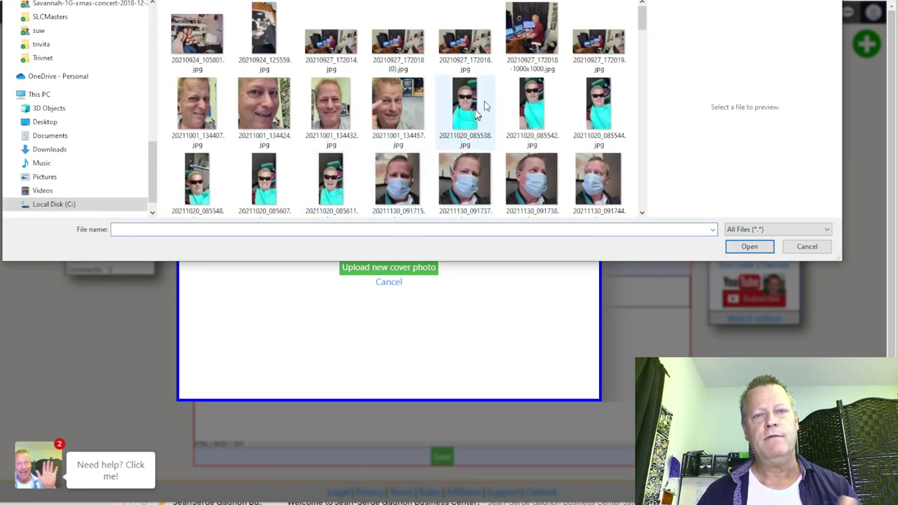
{"action": "left_click", "coordinate": [597, 48]}
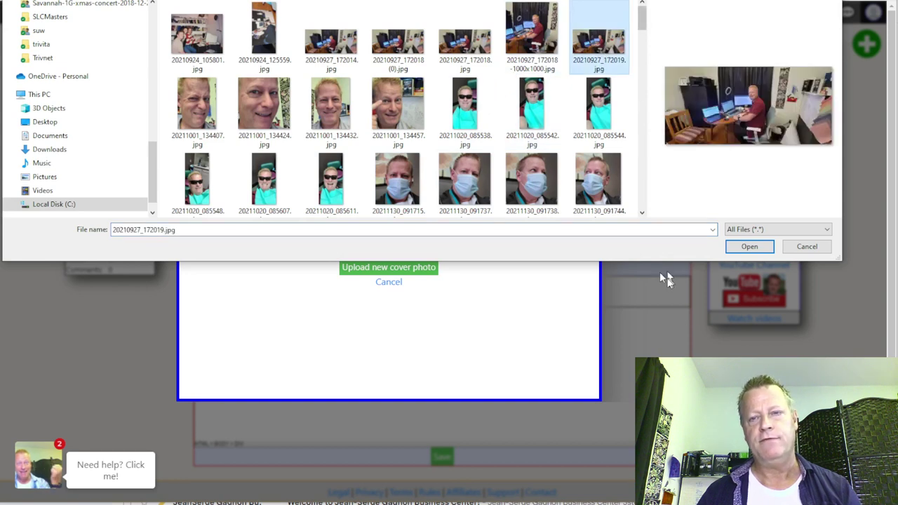
{"action": "left_click", "coordinate": [761, 250]}
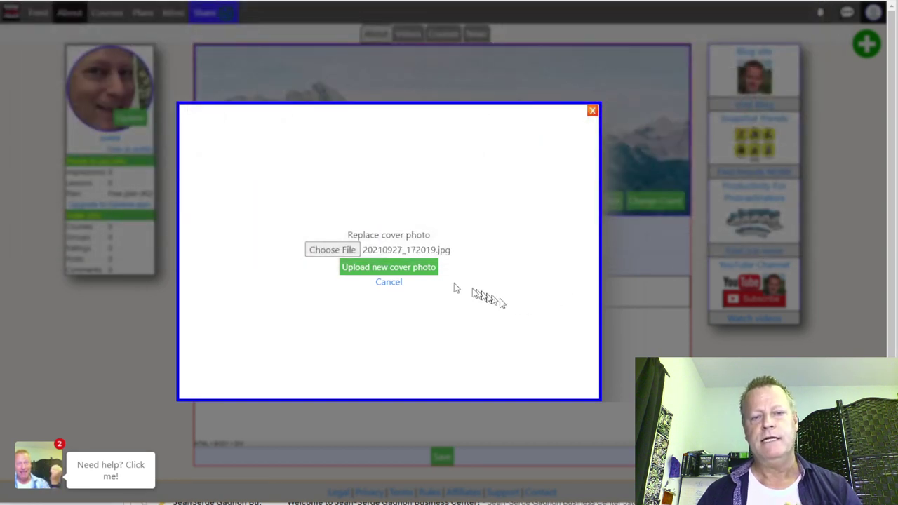
{"action": "left_click", "coordinate": [394, 269]}
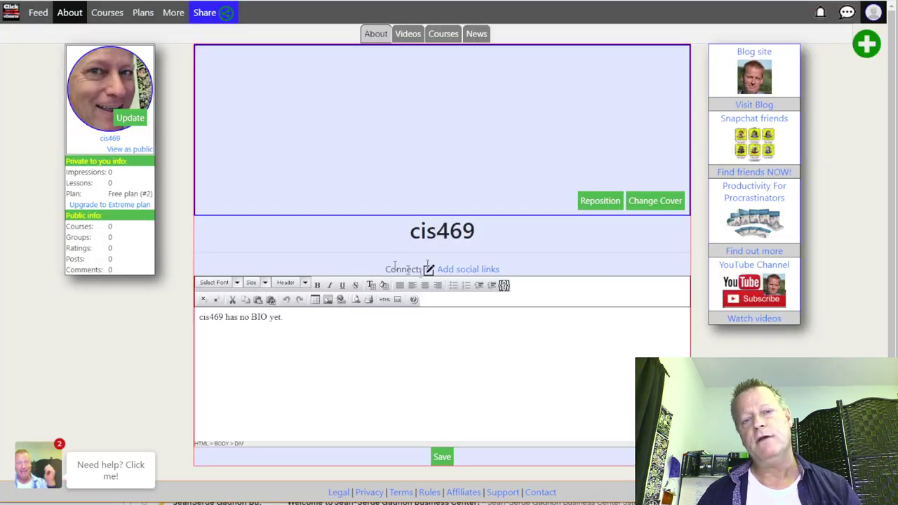
Step: Reposition the cover photo to a -60px top offset and save it
{"action": "left_click", "coordinate": [595, 203]}
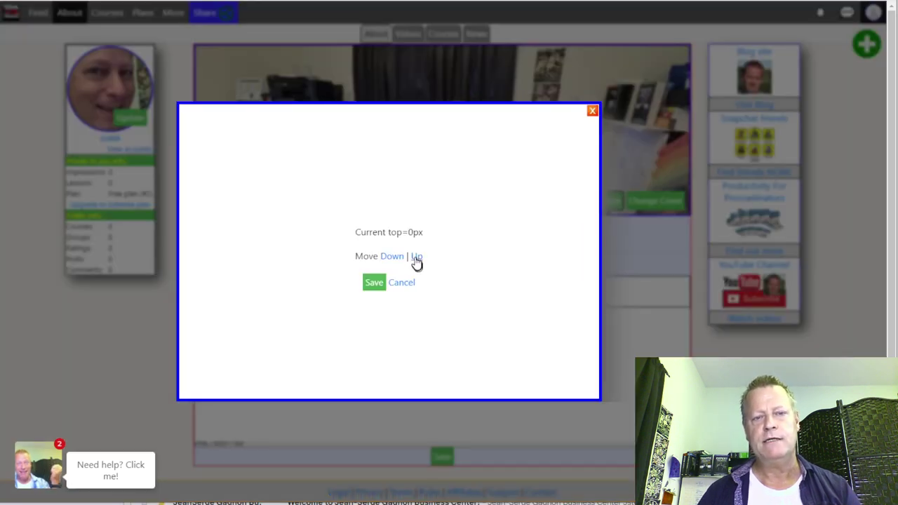
{"action": "left_click", "coordinate": [416, 257]}
{"action": "left_click", "coordinate": [416, 257]}
{"action": "left_click", "coordinate": [417, 257]}
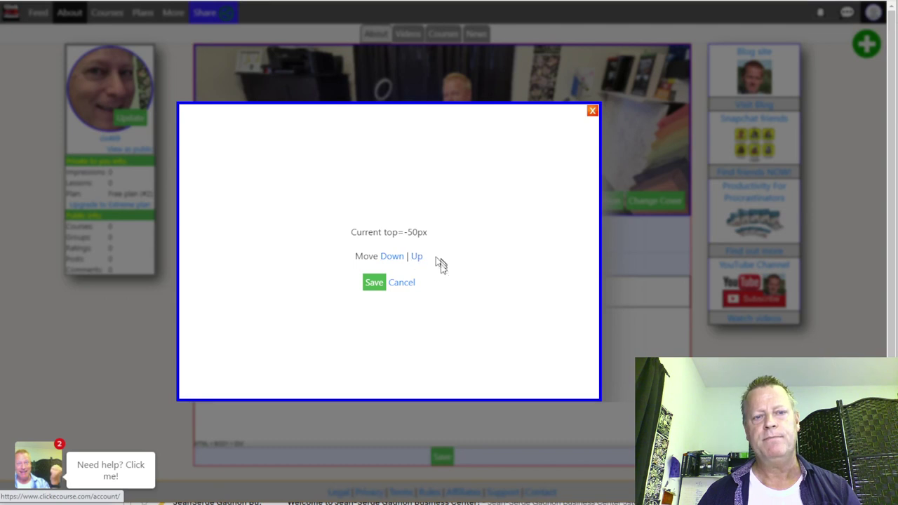
{"action": "left_click", "coordinate": [401, 261]}
{"action": "left_click", "coordinate": [402, 261]}
{"action": "left_click", "coordinate": [400, 260]}
{"action": "left_click", "coordinate": [418, 261]}
{"action": "left_click", "coordinate": [417, 260]}
{"action": "left_click", "coordinate": [416, 257]}
{"action": "left_click", "coordinate": [417, 257]}
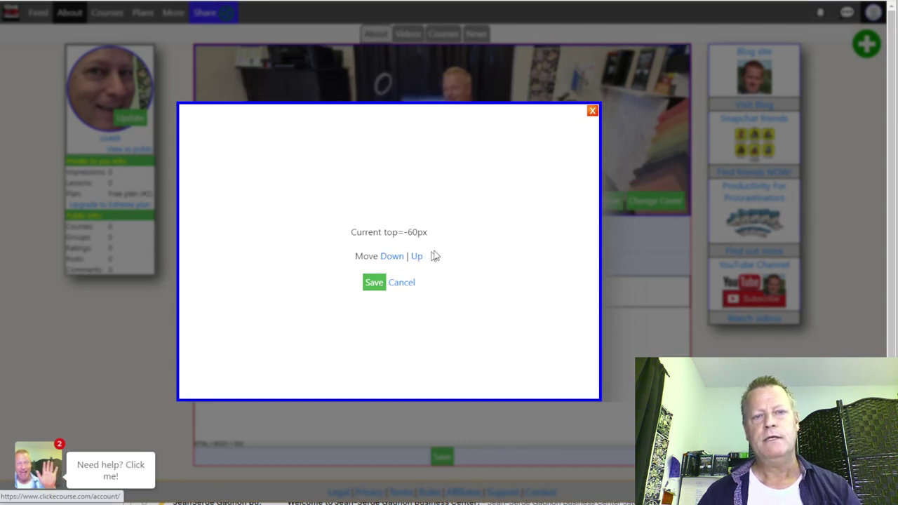
{"action": "left_click", "coordinate": [374, 283]}
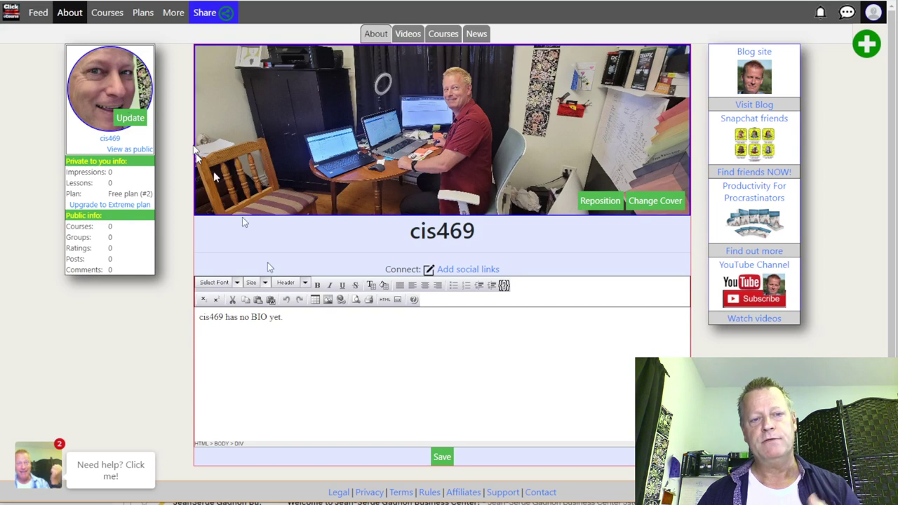
Step: Replace the placeholder bio with 'Testing the creation of Click eCourse account' and save it
{"action": "left_click_drag", "start_coordinate": [298, 321], "coordinate": [209, 321]}
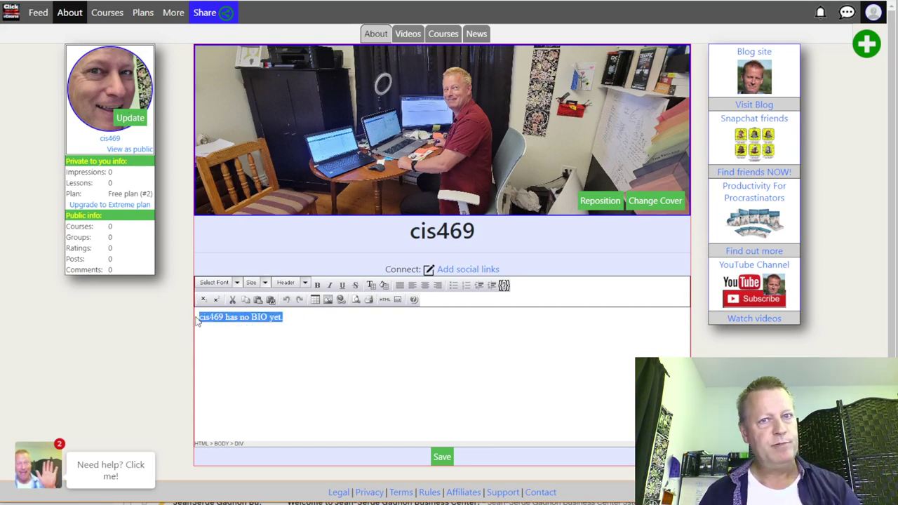
{"action": "type", "text": "Test"}
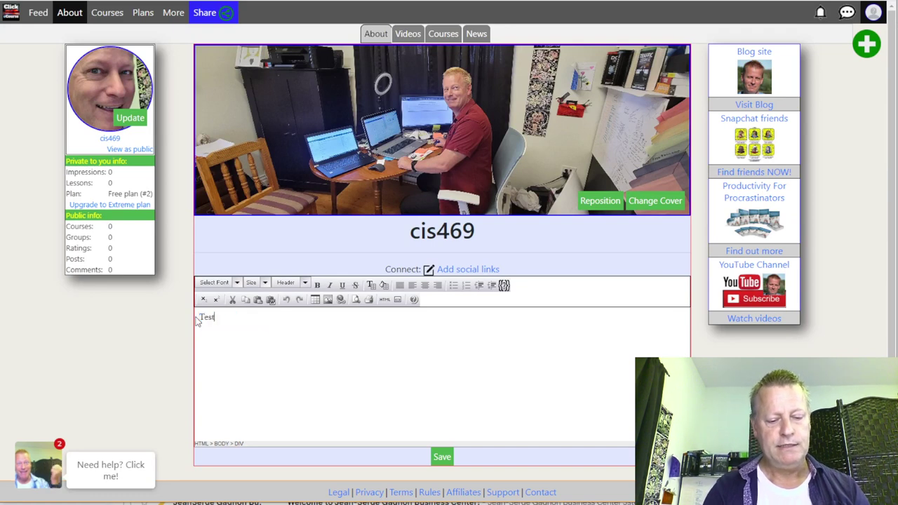
{"action": "type", "text": "ing the c"}
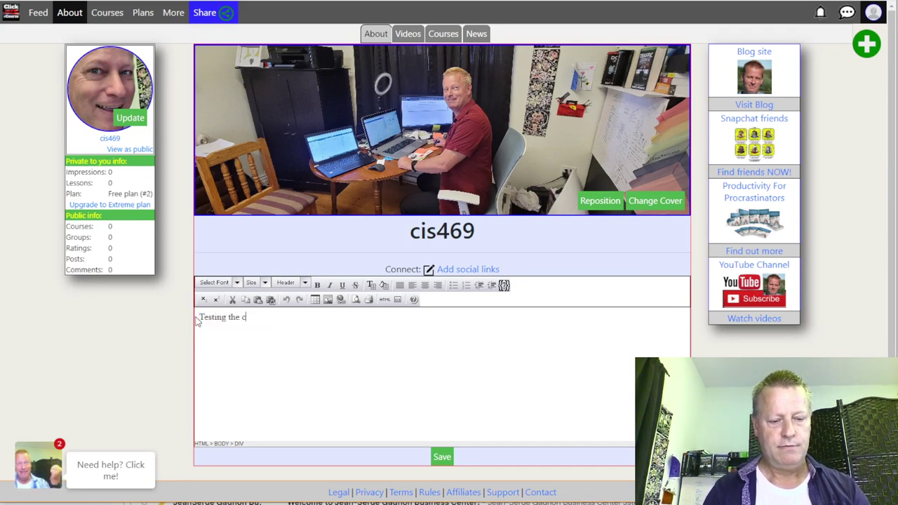
{"action": "type", "text": "reation of "}
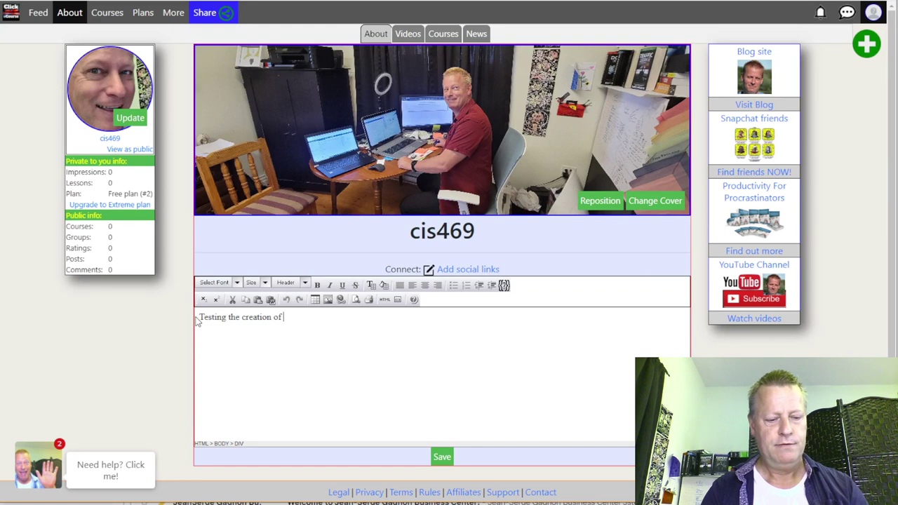
{"action": "type", "text": "Click eC"}
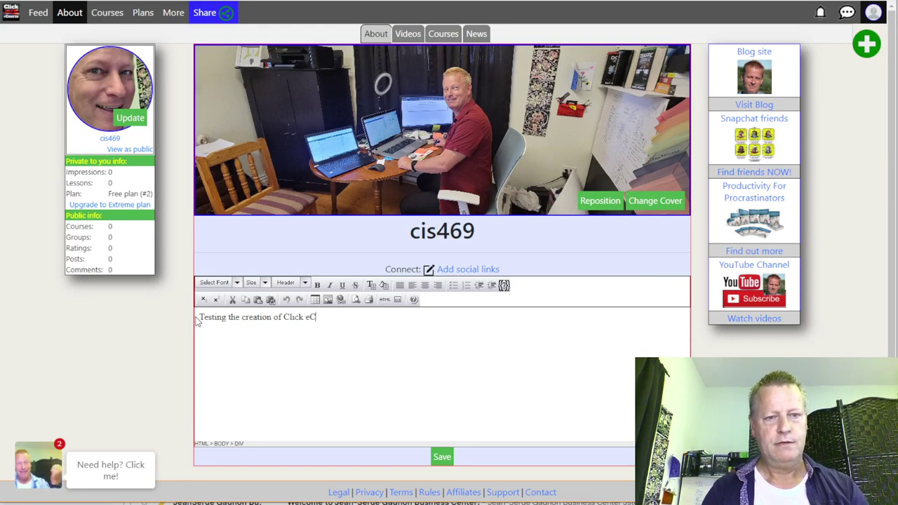
{"action": "type", "text": "ourse account"}
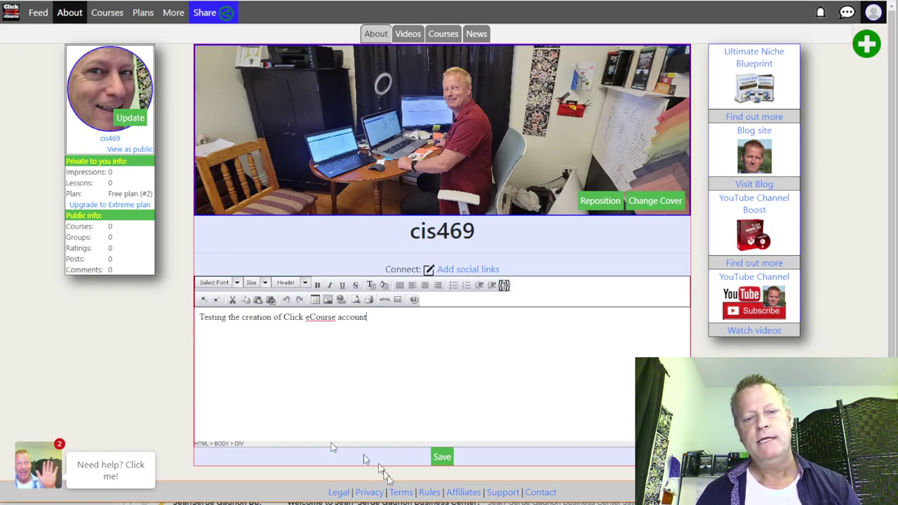
{"action": "left_click", "coordinate": [442, 456]}
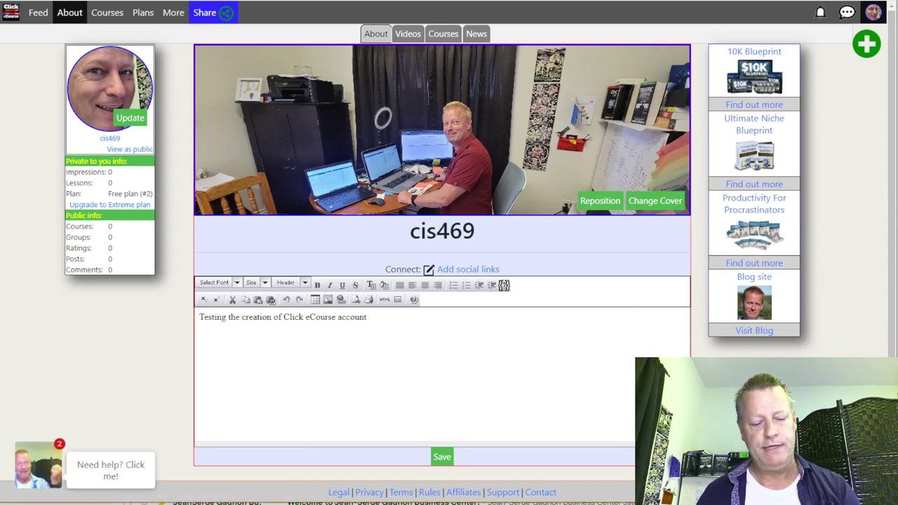
Step: Mark the social links step in the setup notes and return to the profile page
{"action": "key", "text": "alt+Tab"}
{"action": "left_click_drag", "start_coordinate": [407, 132], "coordinate": [154, 131]}
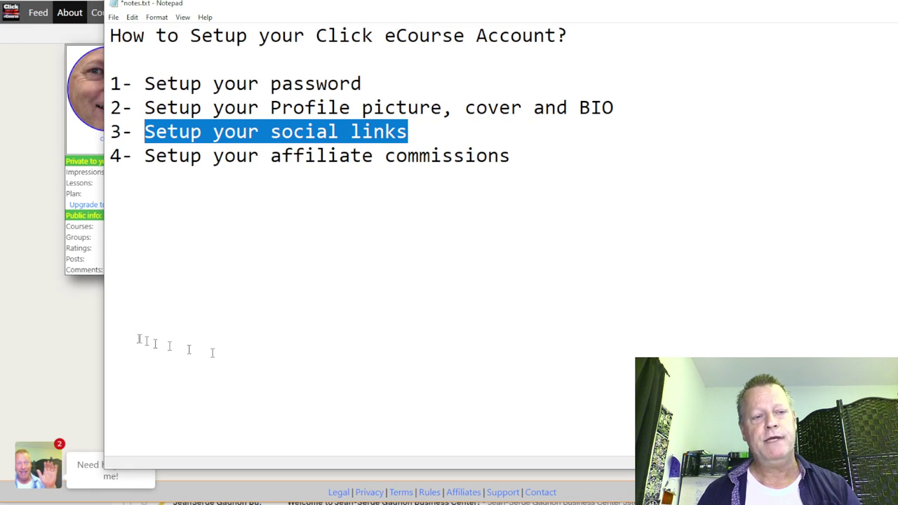
{"action": "left_click", "coordinate": [96, 324]}
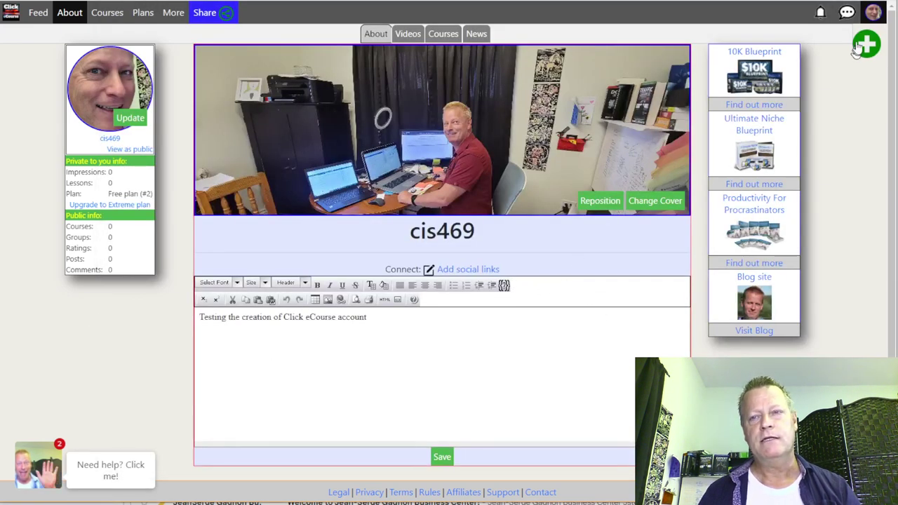
Step: Go to the Social Links settings page from the account menu and start a new social link
{"action": "left_click", "coordinate": [872, 17]}
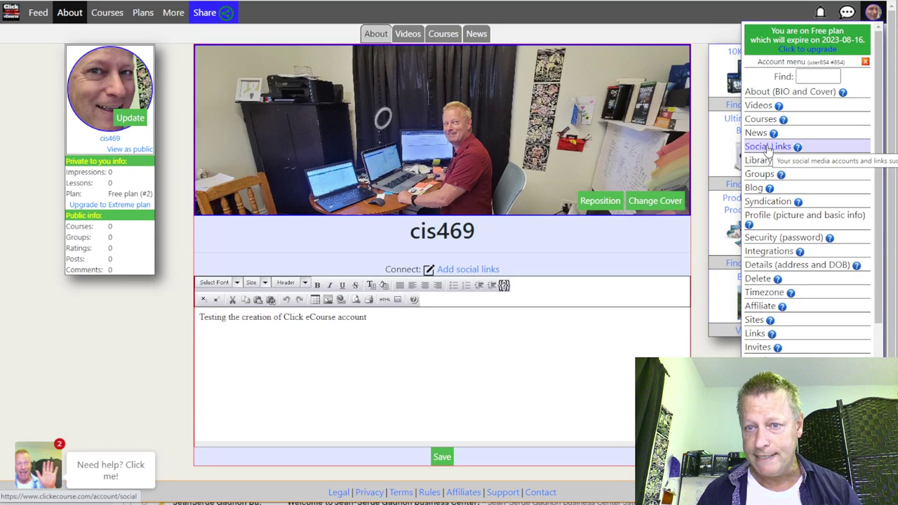
{"action": "left_click", "coordinate": [767, 147]}
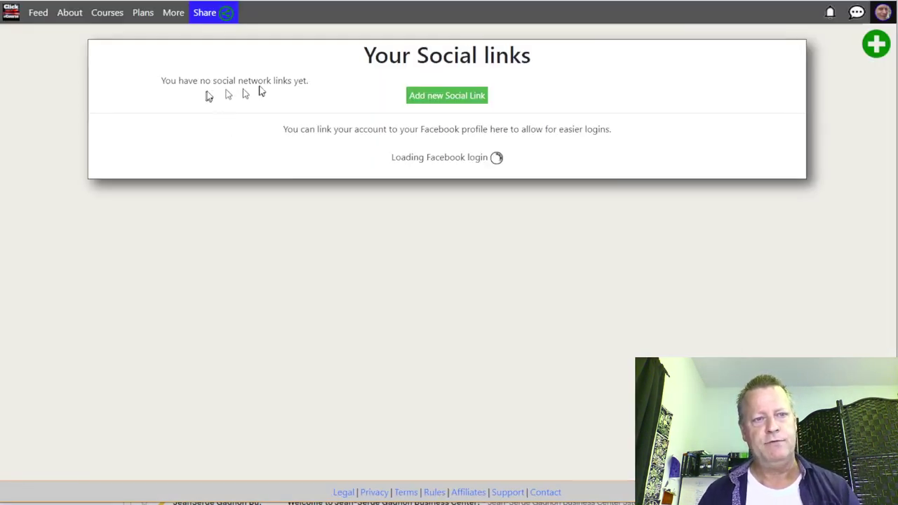
{"action": "left_click", "coordinate": [445, 101]}
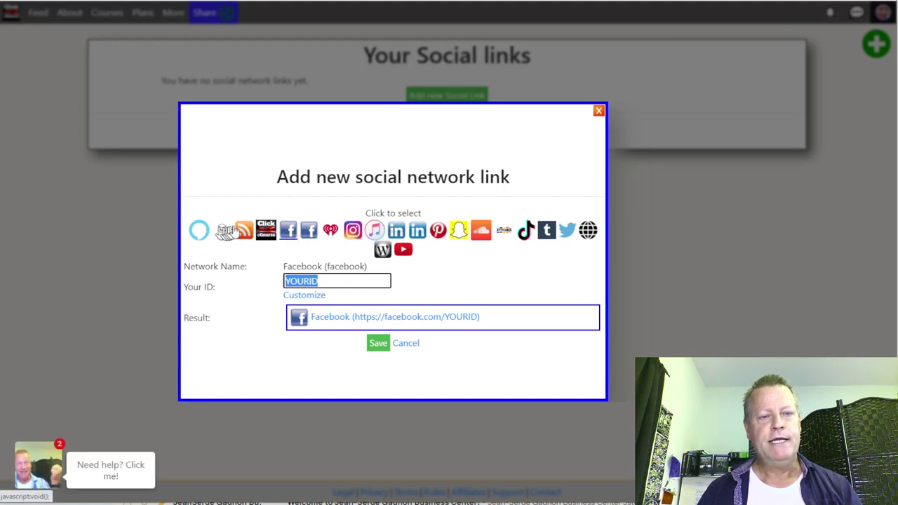
Step: Preview each network's form, from iHeartRadio and Instagram to TikTok and Twitter, ending on Amazon Alexa Skill
{"action": "left_click", "coordinate": [198, 234]}
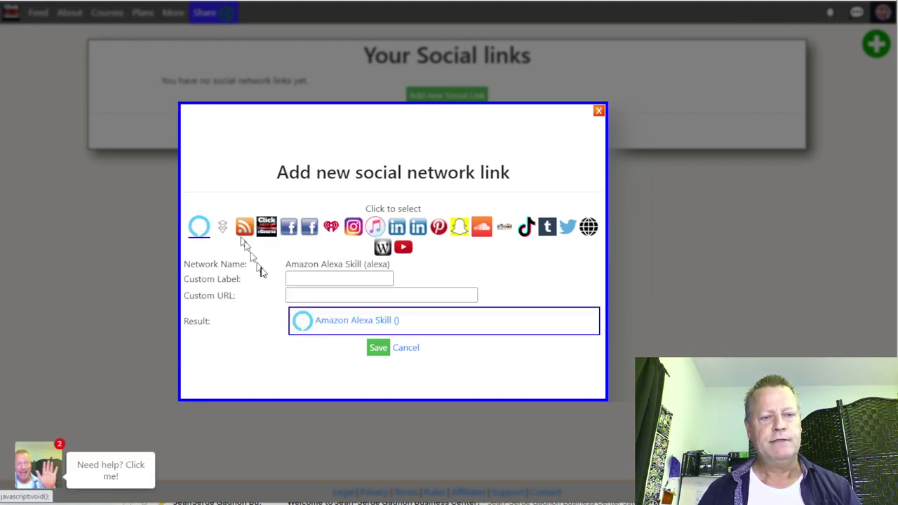
{"action": "left_click", "coordinate": [331, 227]}
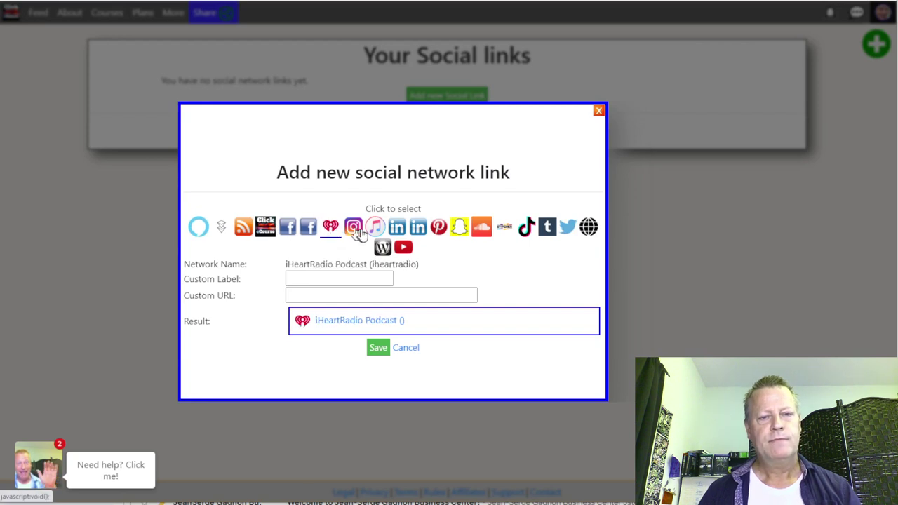
{"action": "left_click", "coordinate": [358, 230]}
{"action": "left_click", "coordinate": [374, 231]}
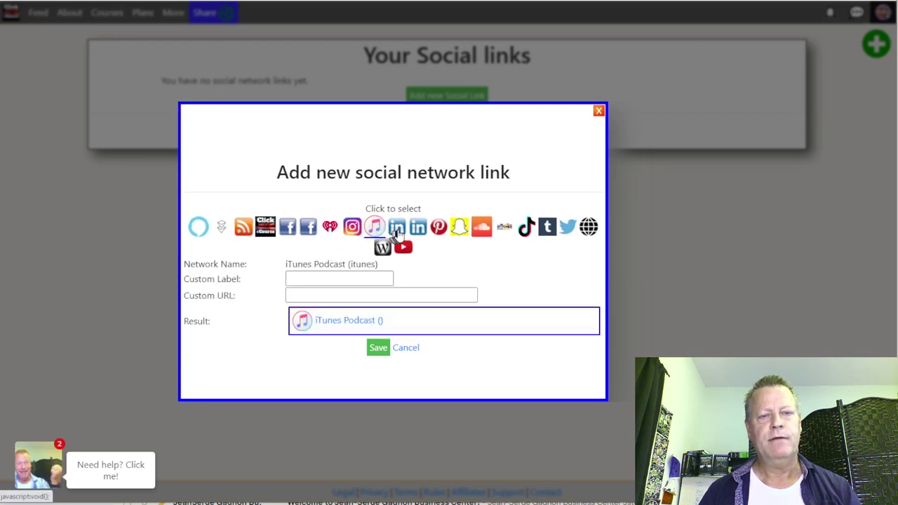
{"action": "left_click", "coordinate": [418, 232]}
{"action": "left_click", "coordinate": [440, 232]}
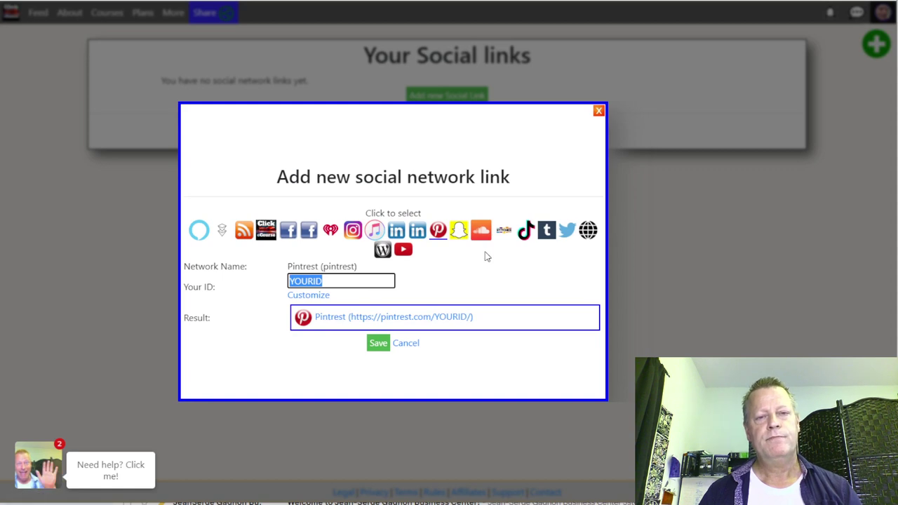
{"action": "left_click", "coordinate": [525, 231]}
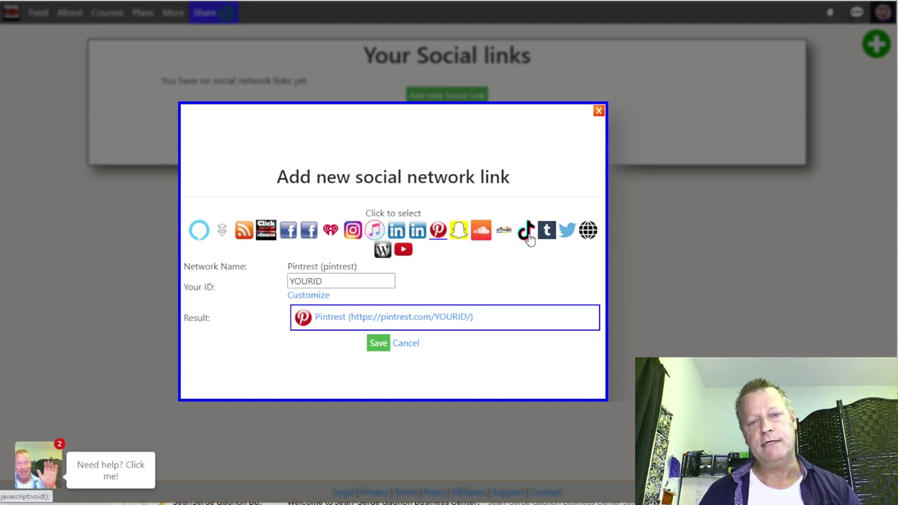
{"action": "left_click", "coordinate": [547, 231]}
{"action": "left_click", "coordinate": [565, 233]}
{"action": "left_click", "coordinate": [396, 233]}
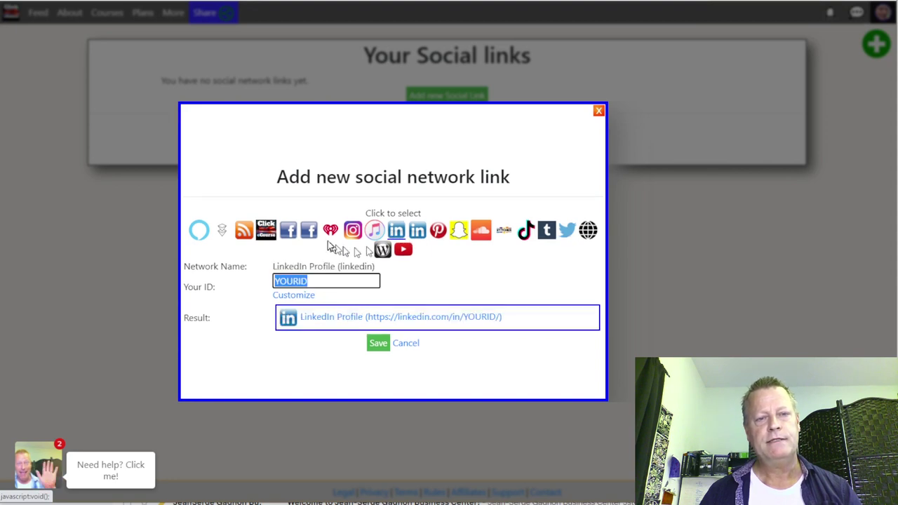
{"action": "left_click", "coordinate": [309, 234]}
{"action": "left_click", "coordinate": [287, 233]}
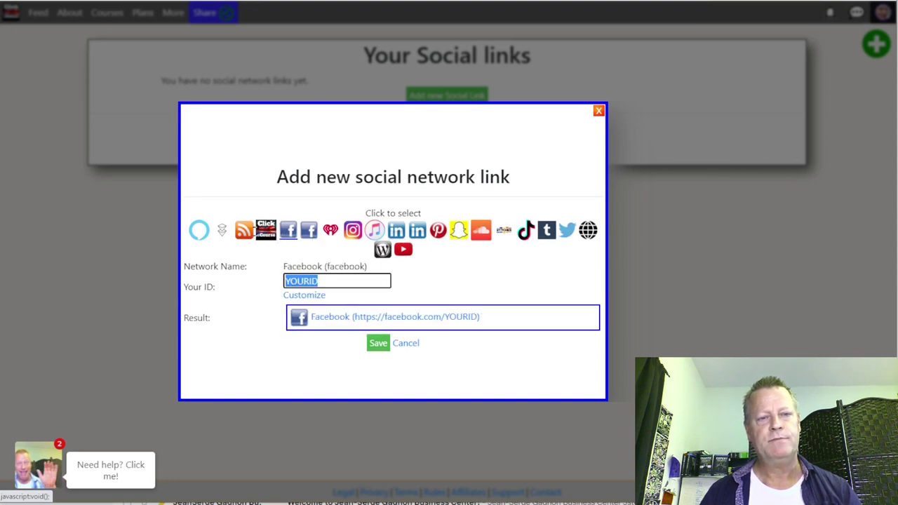
{"action": "left_click", "coordinate": [266, 234]}
{"action": "left_click", "coordinate": [245, 232]}
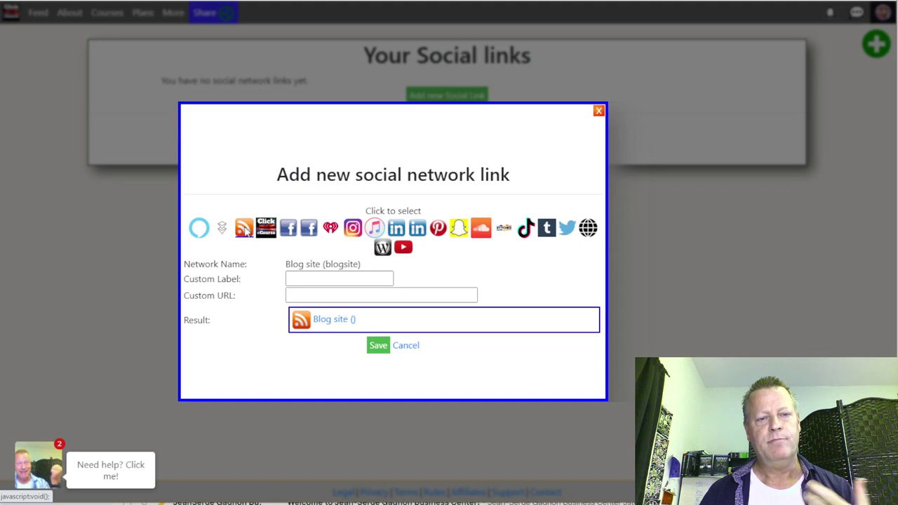
{"action": "left_click", "coordinate": [221, 229]}
{"action": "left_click", "coordinate": [200, 233]}
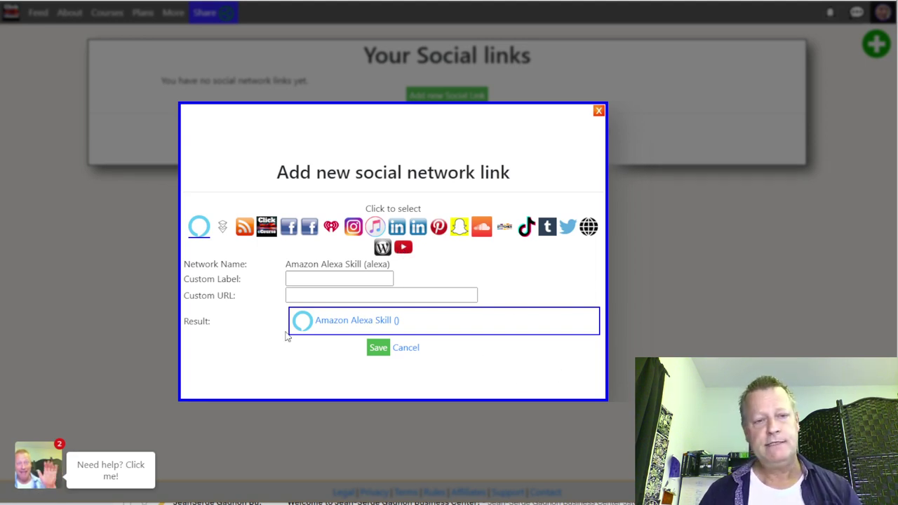
Step: Choose Facebook, enter the user's Facebook ID, check the previewed result link and save
{"action": "left_click", "coordinate": [294, 230]}
{"action": "type", "text": "newlix"}
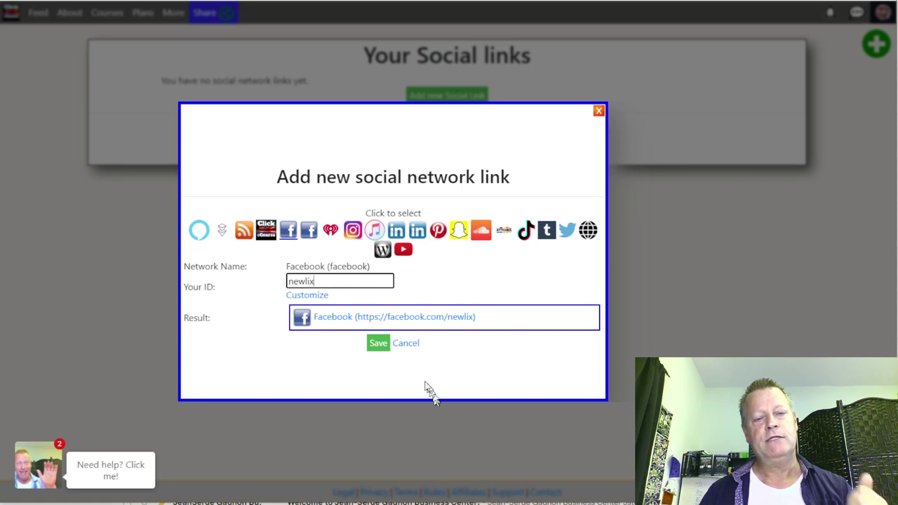
{"action": "left_click_drag", "start_coordinate": [483, 318], "coordinate": [342, 329]}
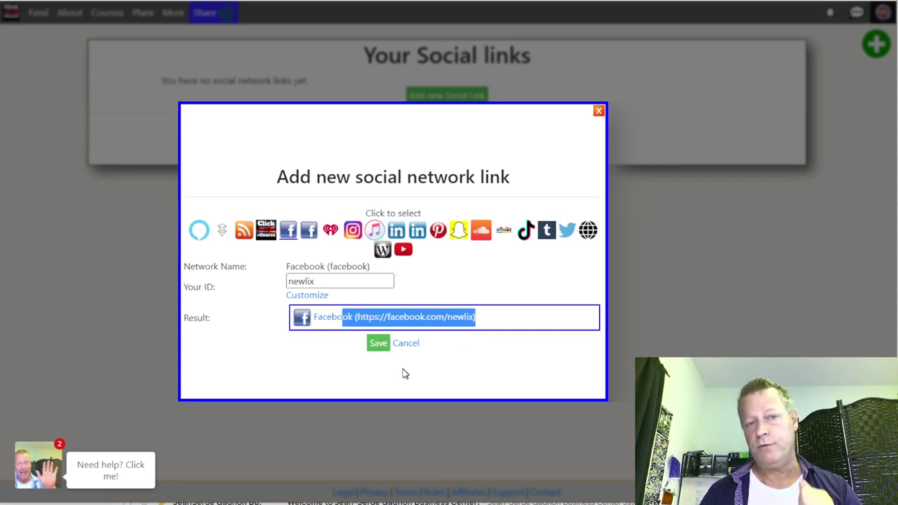
{"action": "double_click", "coordinate": [312, 282]}
{"action": "left_click", "coordinate": [346, 282]}
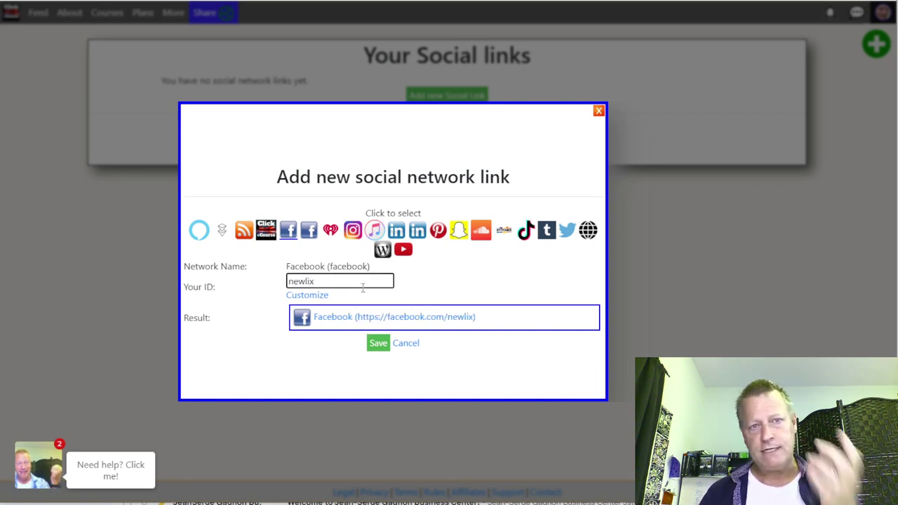
{"action": "left_click", "coordinate": [377, 343]}
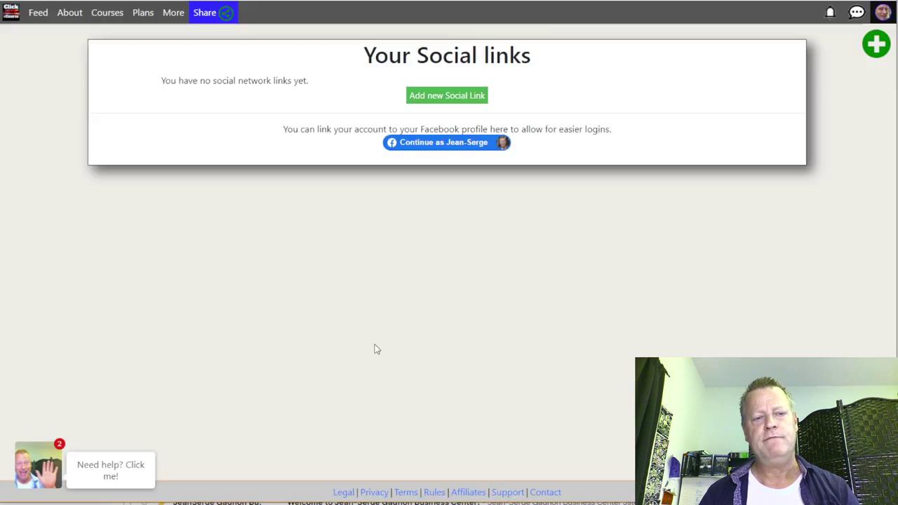
Step: Add Instagram, Twitter and YouTube links, entering the user's handle or channel ID for each
{"action": "left_click", "coordinate": [437, 125]}
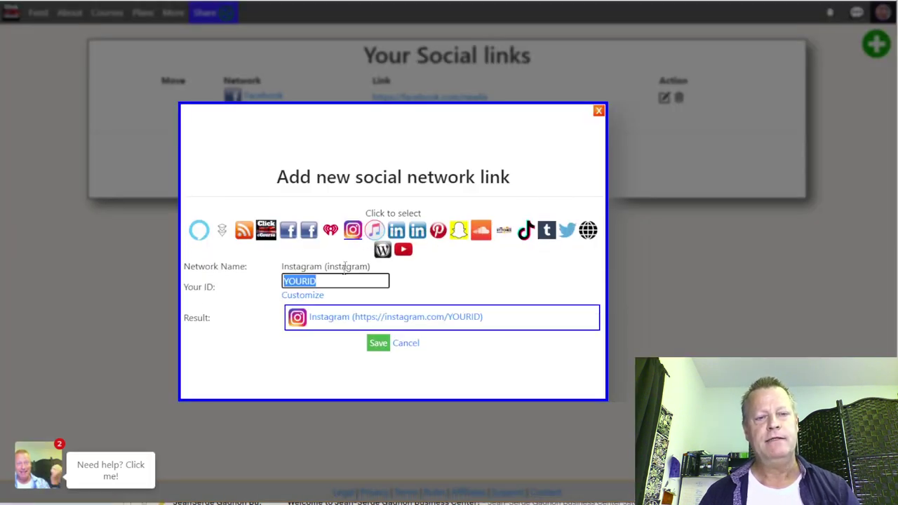
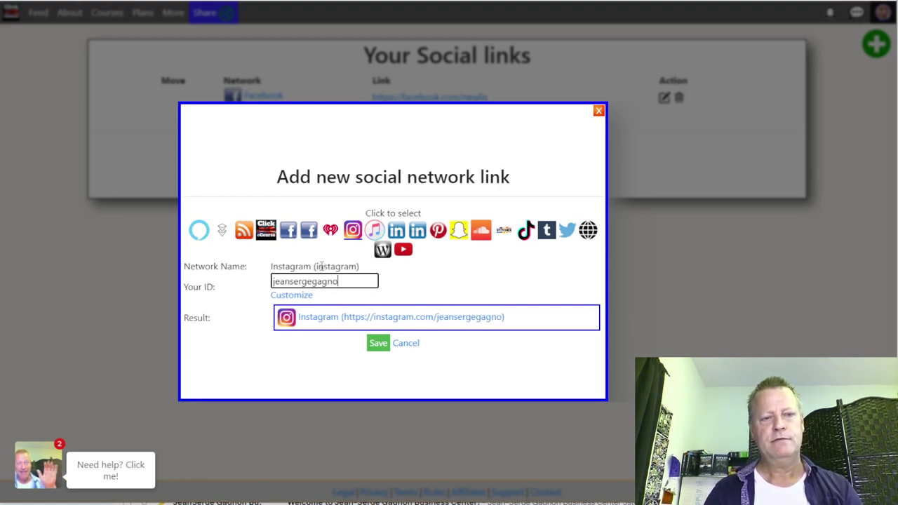
{"action": "left_click", "coordinate": [385, 345]}
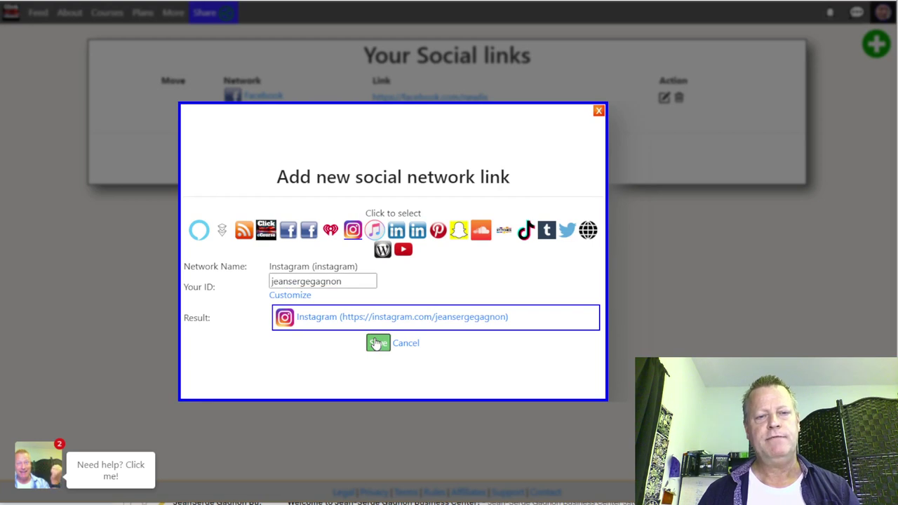
{"action": "left_click", "coordinate": [446, 134]}
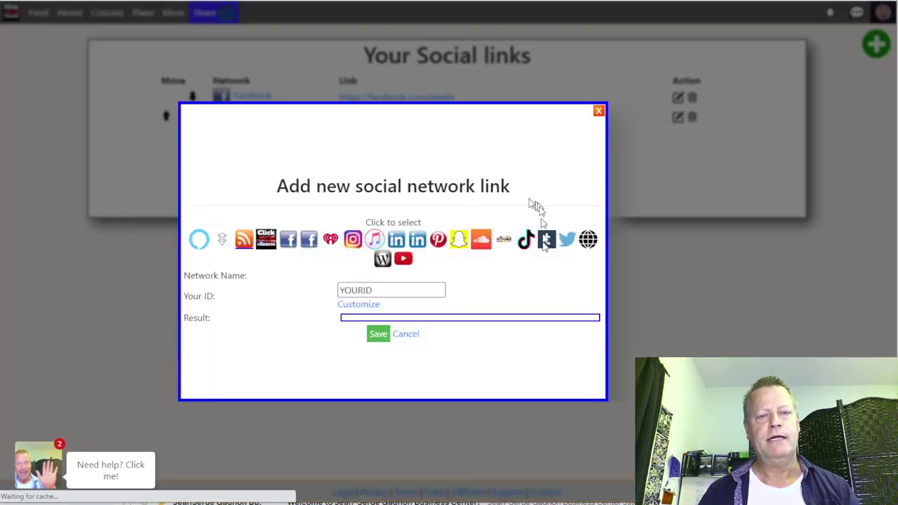
{"action": "left_click", "coordinate": [566, 231]}
{"action": "double_click", "coordinate": [381, 285]}
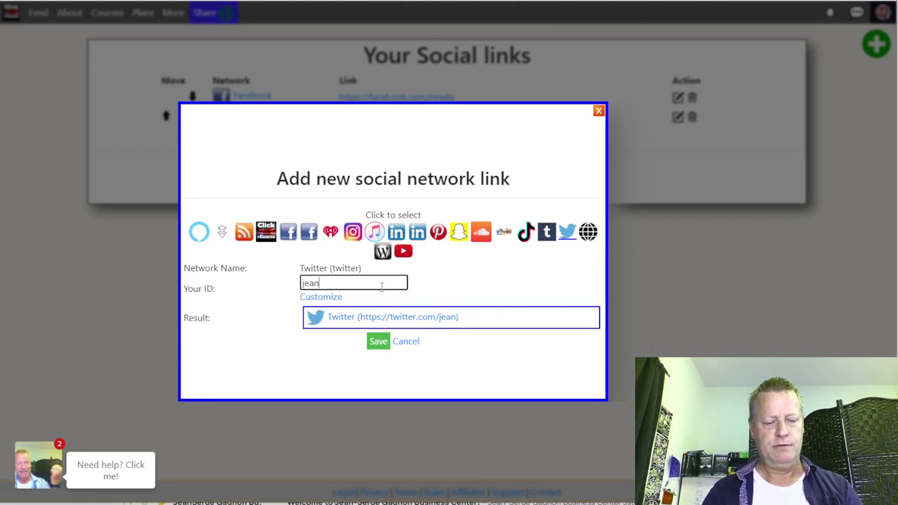
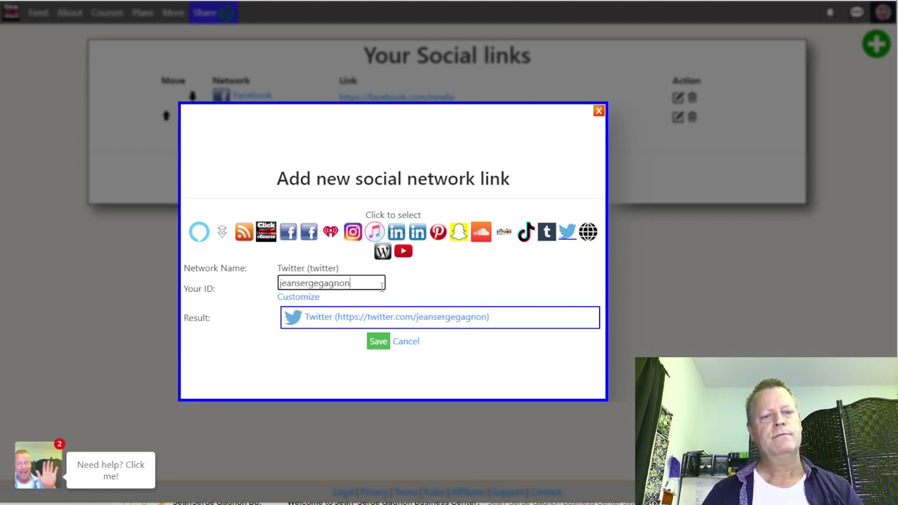
{"action": "left_click", "coordinate": [378, 341]}
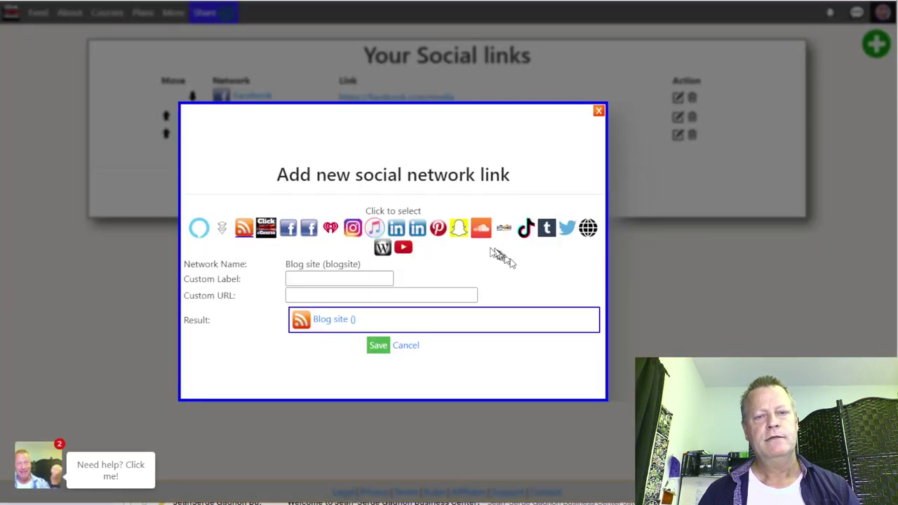
{"action": "left_click", "coordinate": [404, 247]}
{"action": "key", "text": "BackSpace"}
{"action": "type", "text": "SuccessWithJS"}
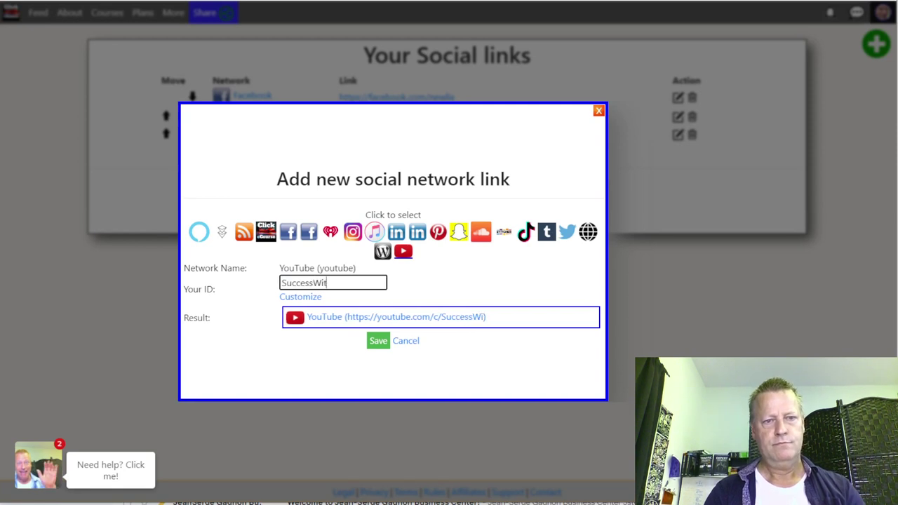
{"action": "left_click", "coordinate": [383, 342]}
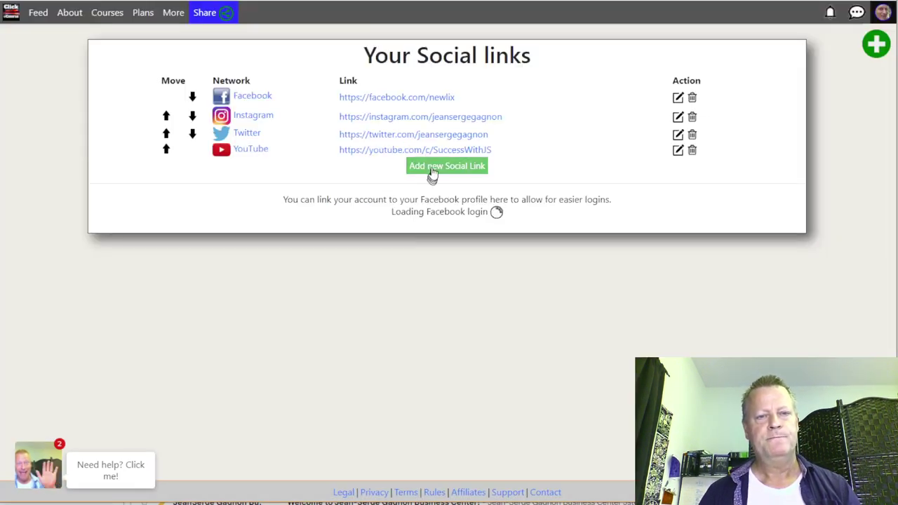
Step: Choose BitClout in a new social link form, enter the user's ID and save
{"action": "left_click", "coordinate": [433, 168]}
{"action": "left_click", "coordinate": [221, 228]}
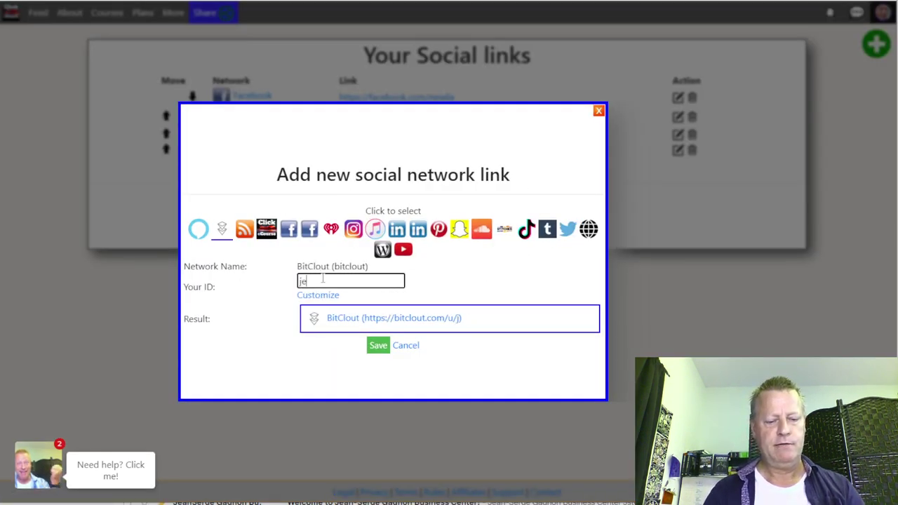
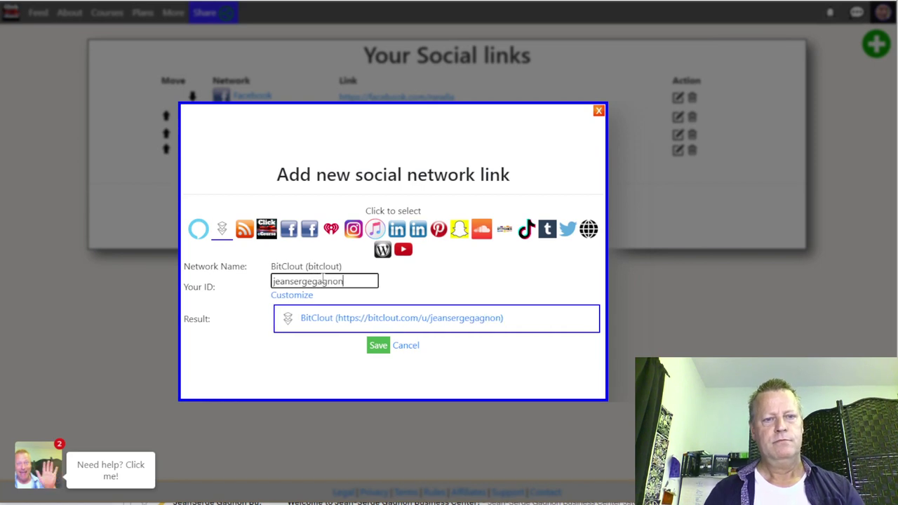
{"action": "left_click", "coordinate": [377, 345]}
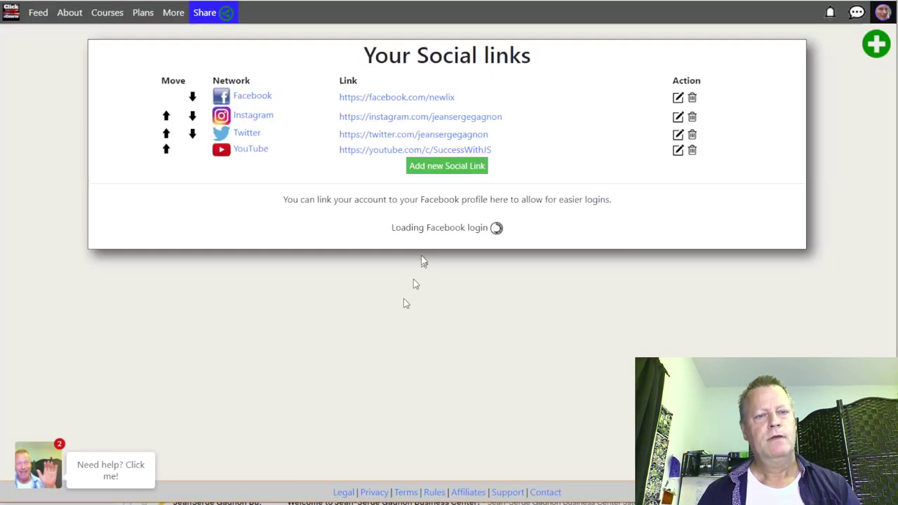
{"action": "left_click", "coordinate": [419, 188]}
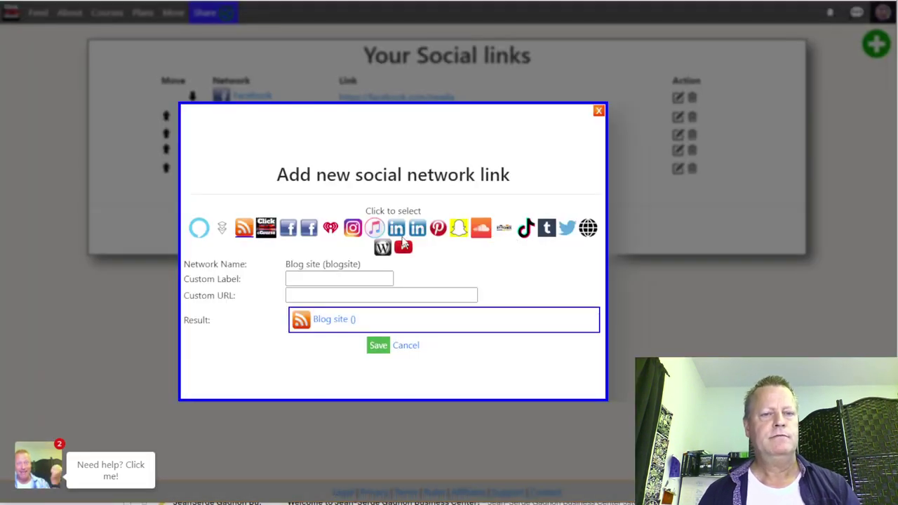
{"action": "left_click", "coordinate": [396, 232]}
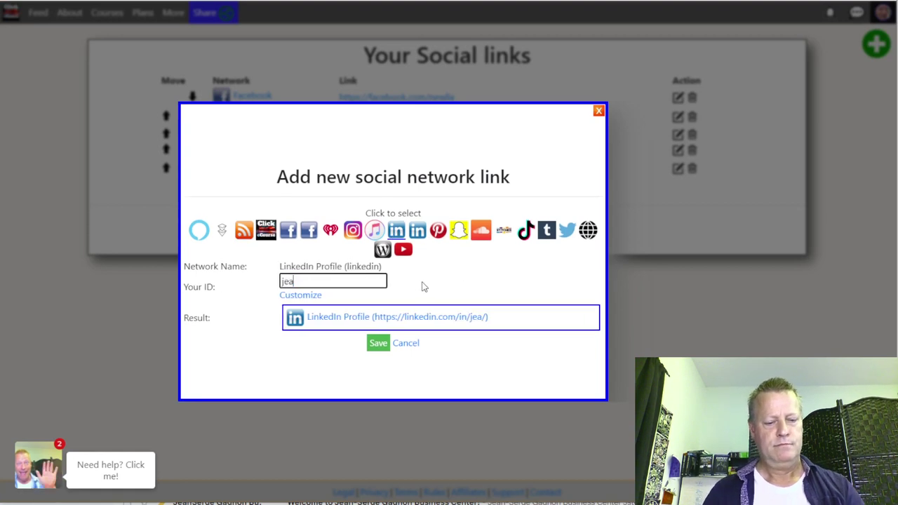
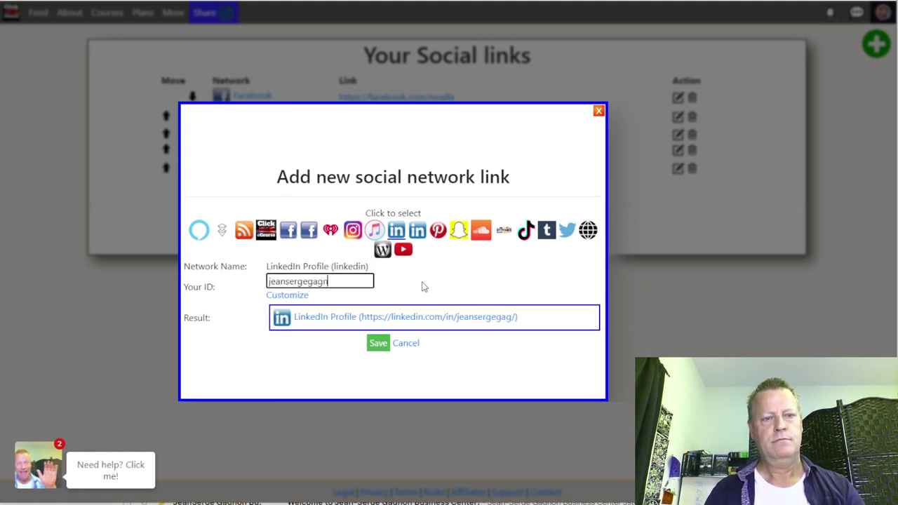
{"action": "left_click", "coordinate": [378, 343]}
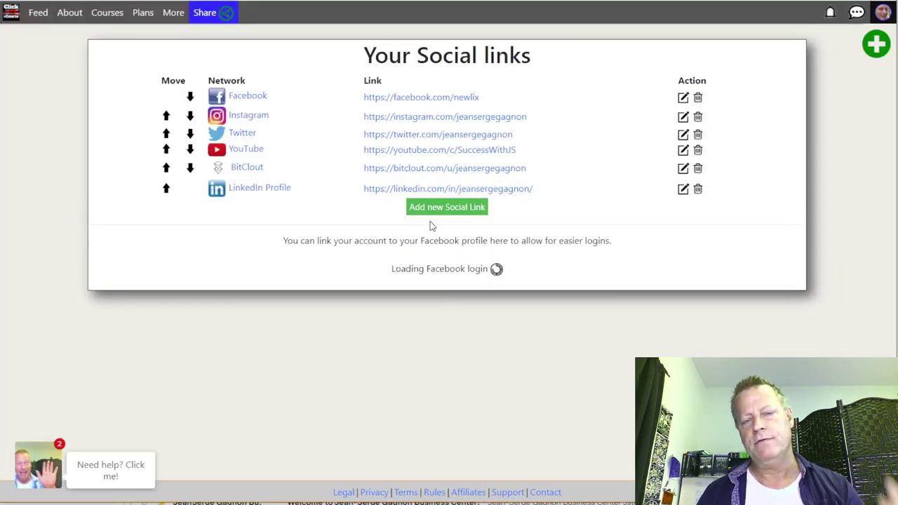
{"action": "left_click", "coordinate": [431, 206]}
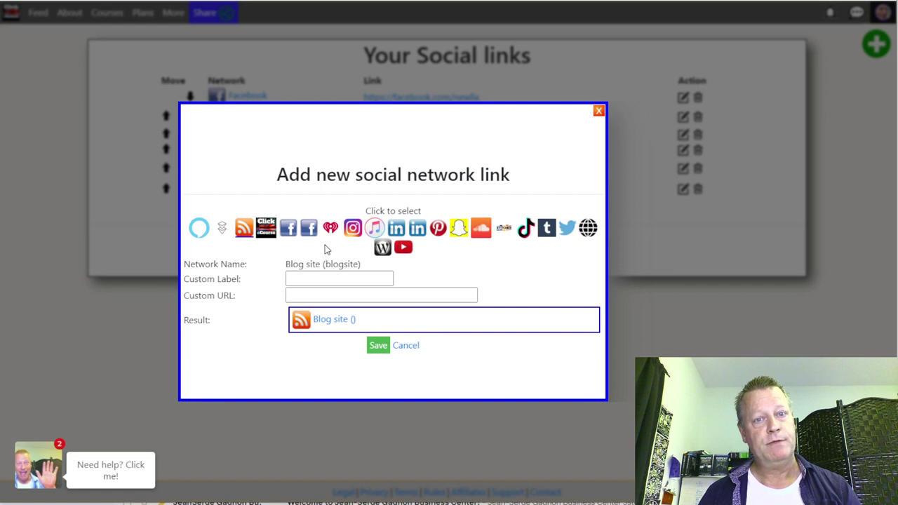
{"action": "left_click", "coordinate": [406, 345]}
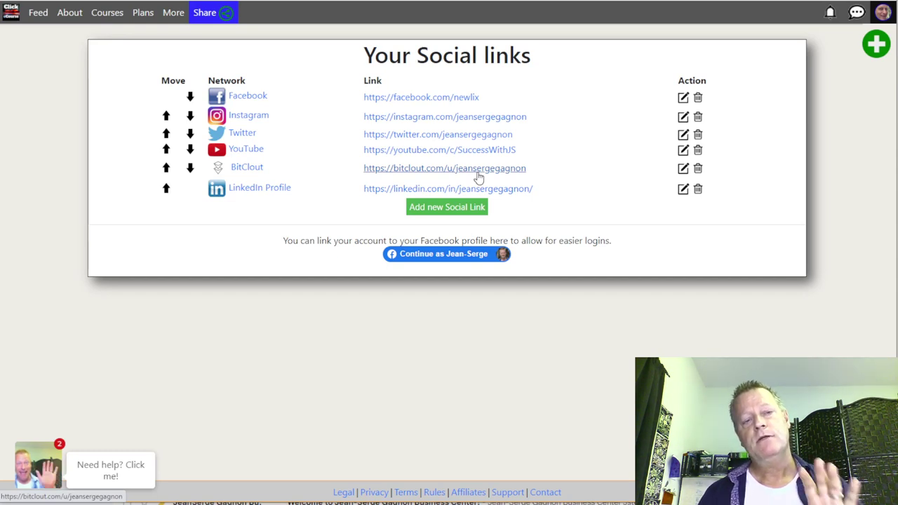
{"action": "left_click", "coordinate": [881, 13]}
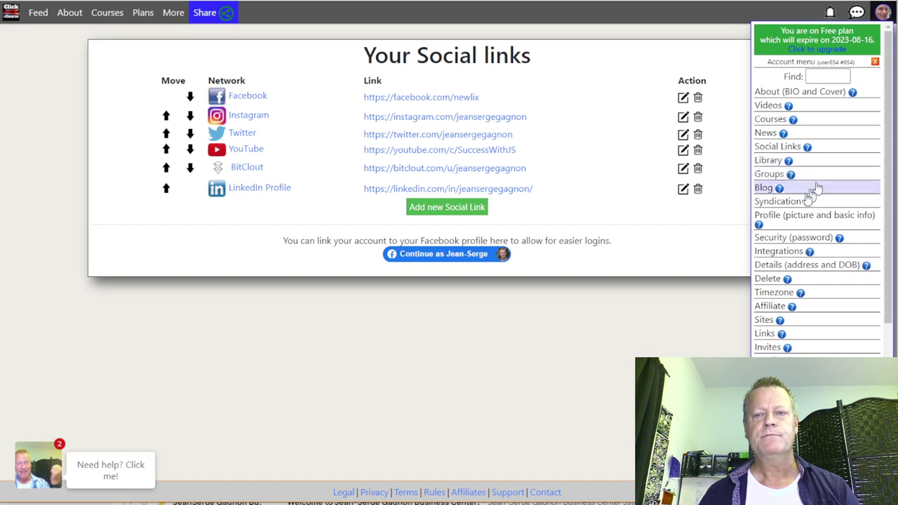
{"action": "left_click", "coordinate": [782, 91]}
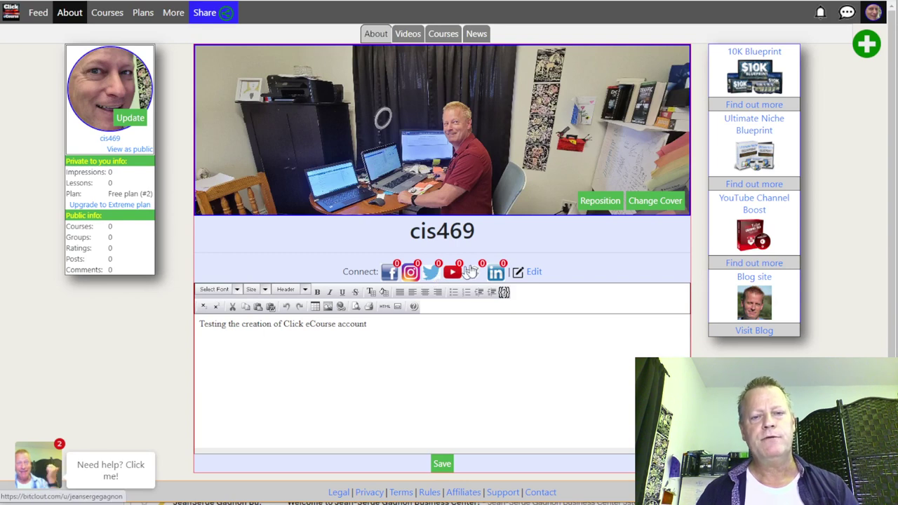
{"action": "left_click", "coordinate": [534, 273]}
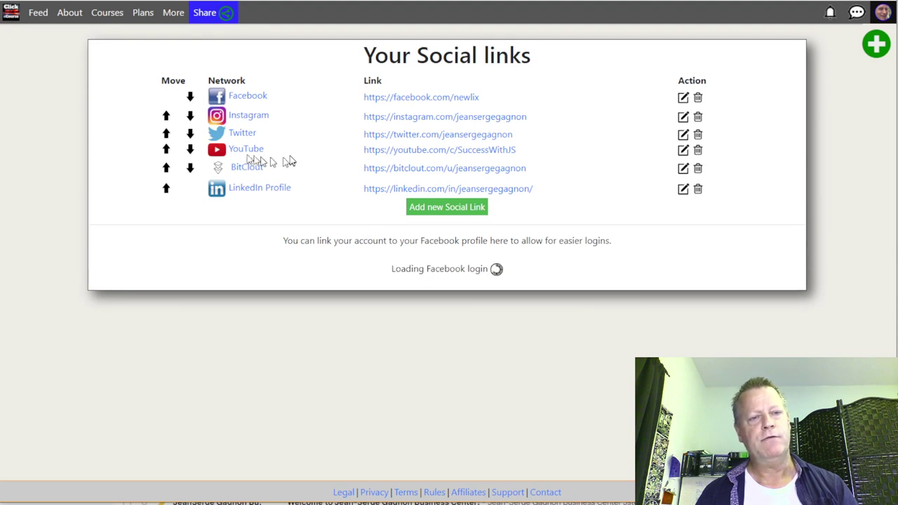
Step: Order the links YouTube, LinkedIn Profile, Facebook, Instagram, BitClout, Twitter using the move arrows
{"action": "left_click", "coordinate": [166, 149]}
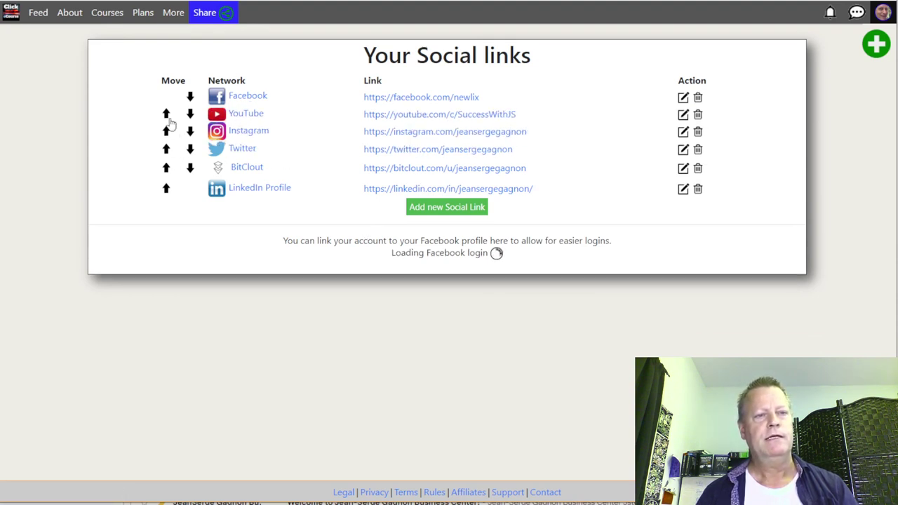
{"action": "left_click", "coordinate": [166, 115]}
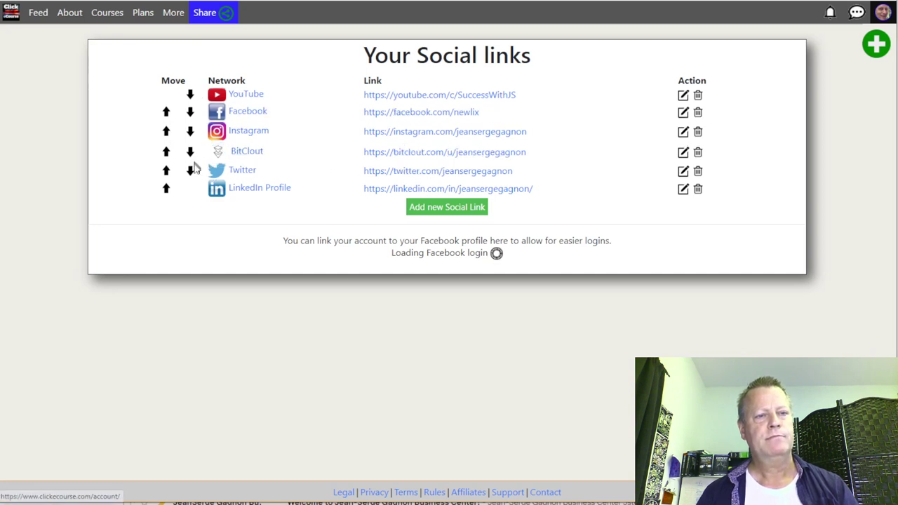
{"action": "left_click", "coordinate": [190, 171]}
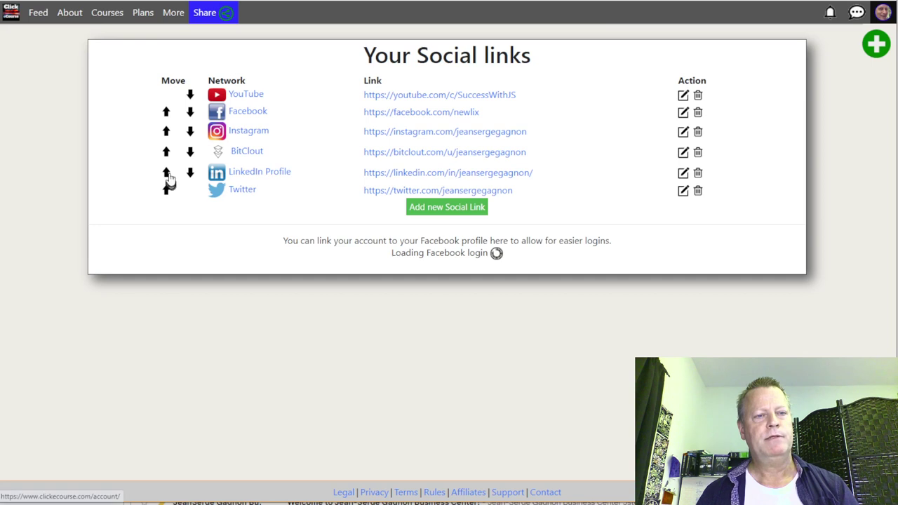
{"action": "left_click", "coordinate": [167, 174]}
{"action": "left_click", "coordinate": [167, 174]}
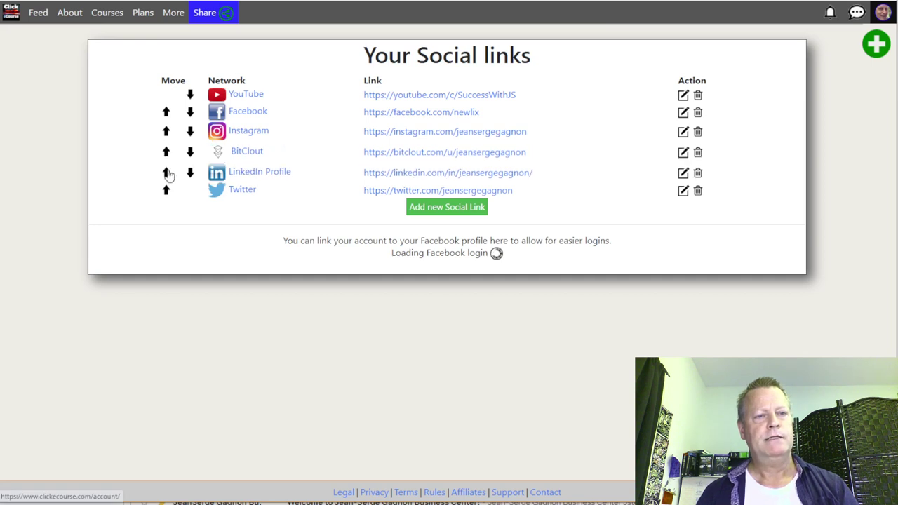
{"action": "left_click", "coordinate": [165, 160]}
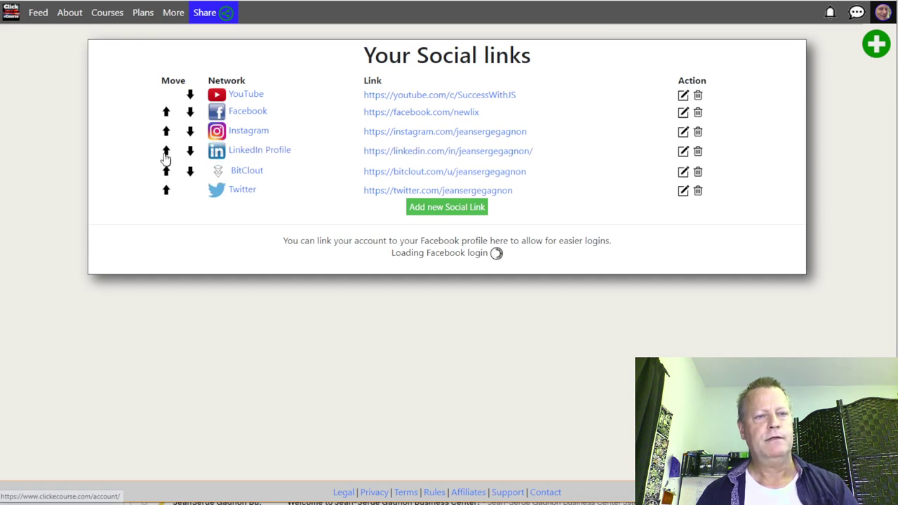
{"action": "left_click", "coordinate": [166, 147]}
{"action": "left_click", "coordinate": [166, 132]}
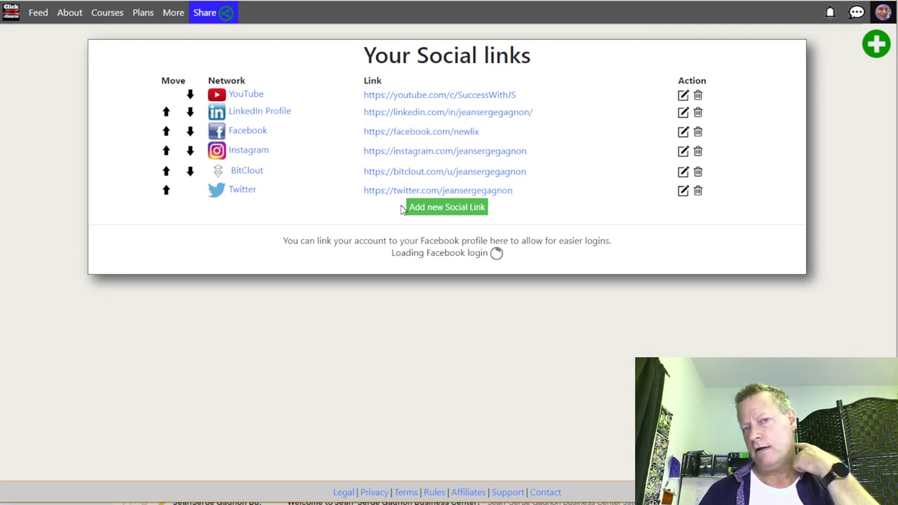
Step: View the About (BIO and Cover) page, then mark the affiliate commissions step in the checklist notes
{"action": "left_click", "coordinate": [883, 11]}
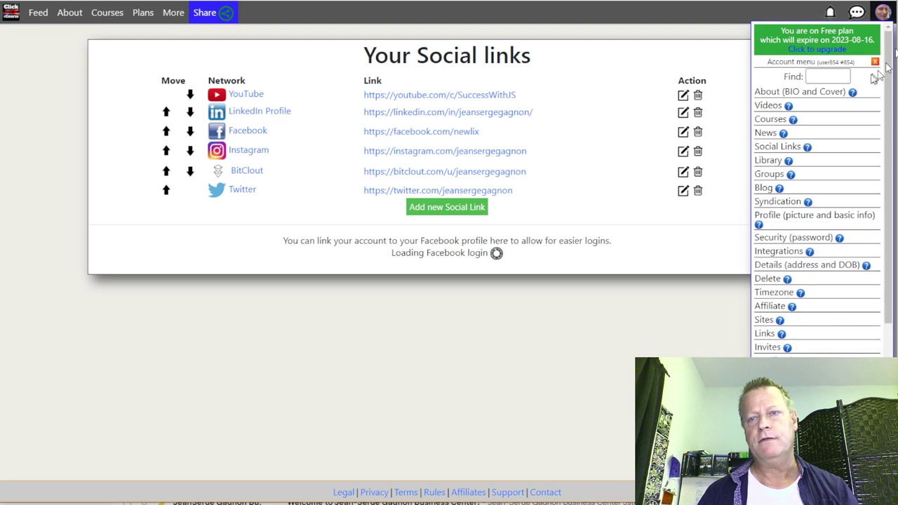
{"action": "left_click", "coordinate": [775, 92]}
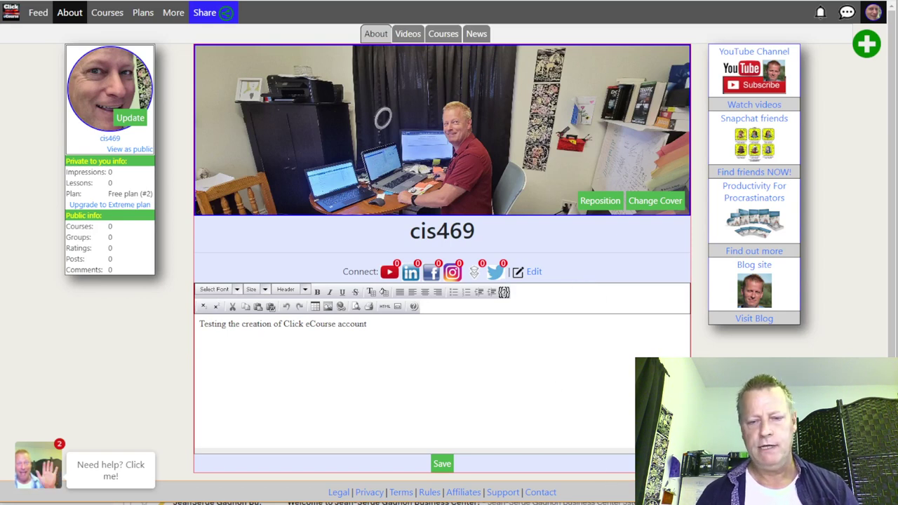
{"action": "key", "text": "alt+Tab"}
{"action": "left_click_drag", "start_coordinate": [145, 155], "coordinate": [525, 160]}
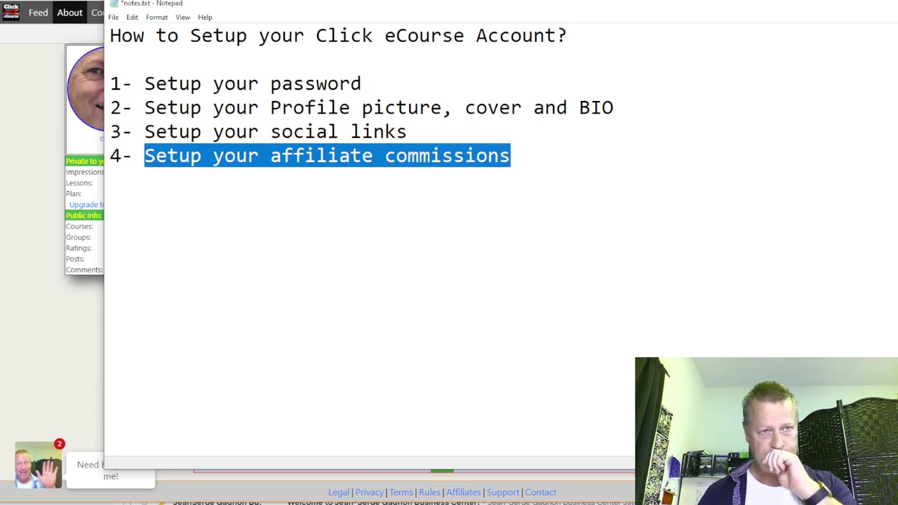
{"action": "key", "text": "alt+Tab"}
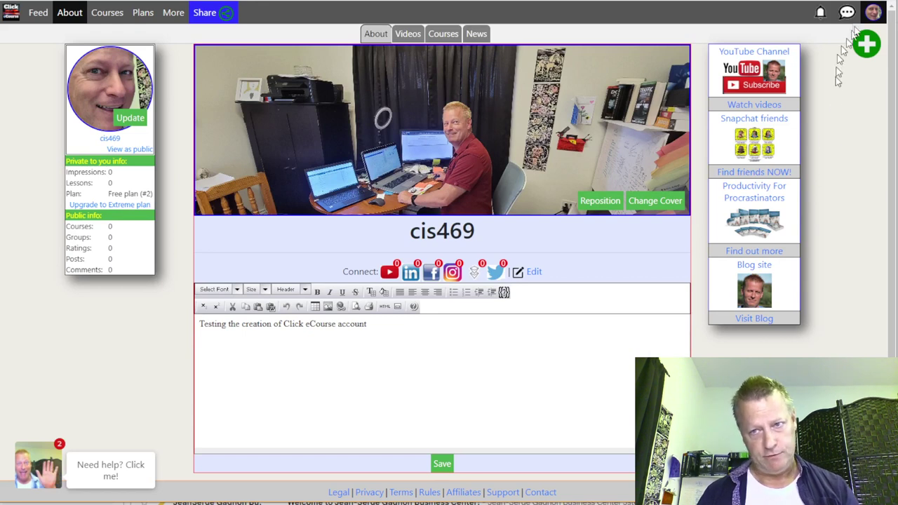
{"action": "left_click", "coordinate": [873, 16]}
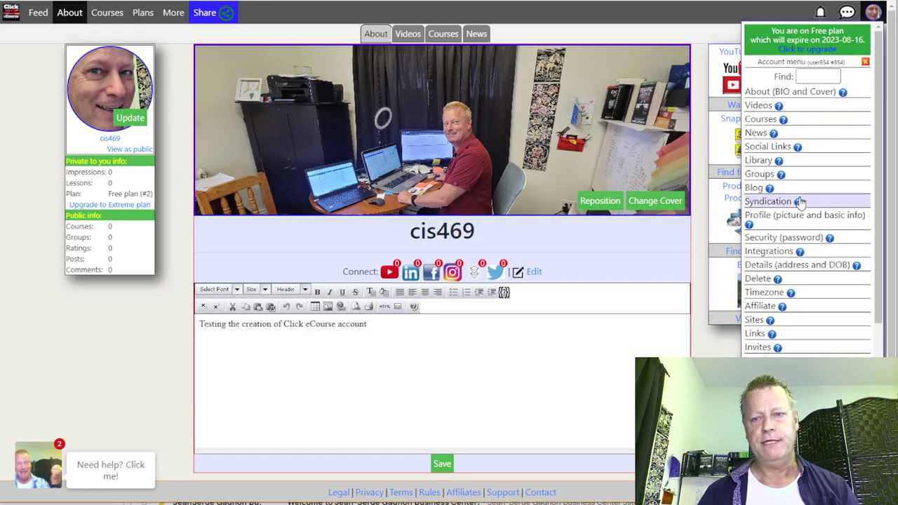
Step: Open Affiliate settings and review the unmet requirements: user name, display name and public account
{"action": "left_click", "coordinate": [756, 306]}
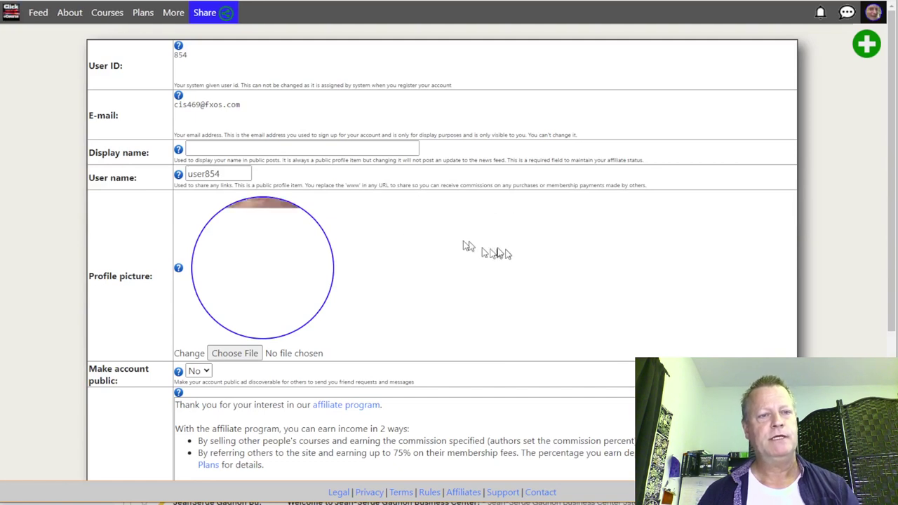
{"action": "scroll", "coordinate": [351, 221], "scroll_direction": "down", "scroll_amount": 3}
{"action": "scroll", "coordinate": [368, 221], "scroll_direction": "down", "scroll_amount": 1}
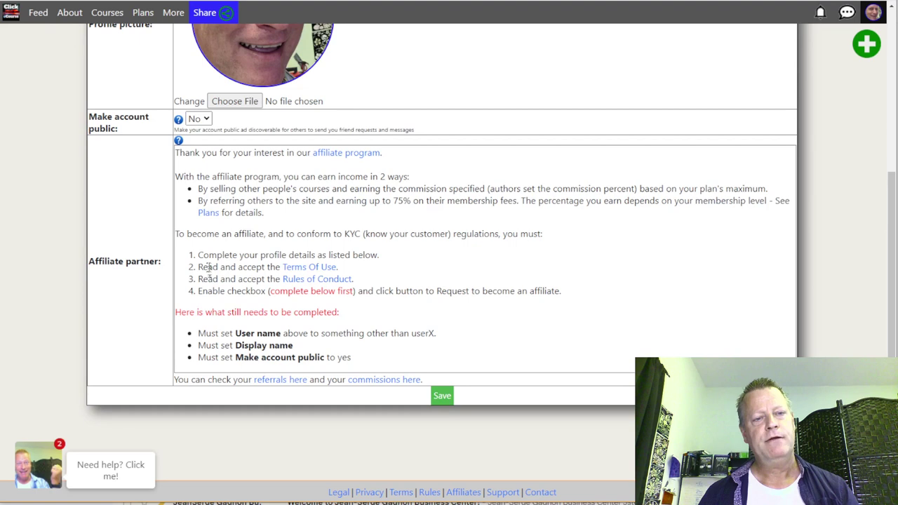
{"action": "left_click_drag", "start_coordinate": [204, 255], "coordinate": [374, 256]}
{"action": "left_click", "coordinate": [390, 260]}
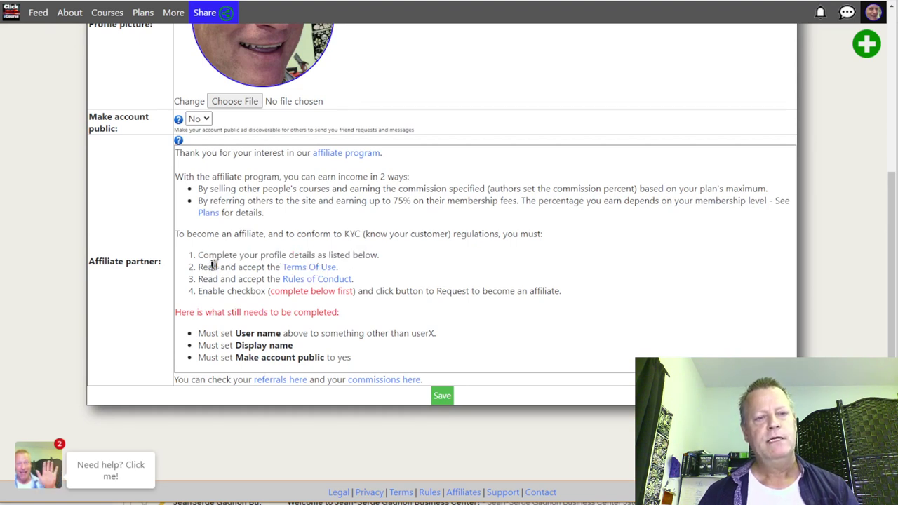
{"action": "left_click_drag", "start_coordinate": [212, 267], "coordinate": [269, 269]}
{"action": "left_click_drag", "start_coordinate": [207, 278], "coordinate": [249, 279]}
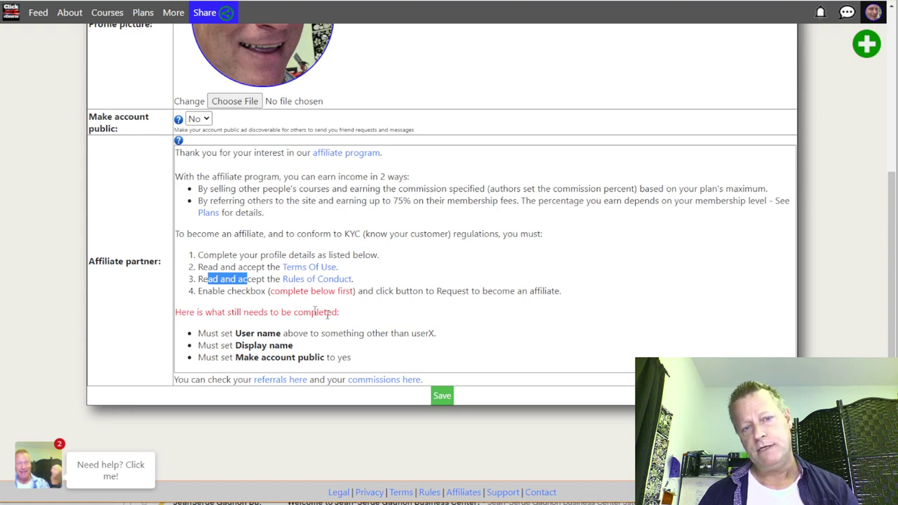
{"action": "left_click_drag", "start_coordinate": [216, 312], "coordinate": [364, 324]}
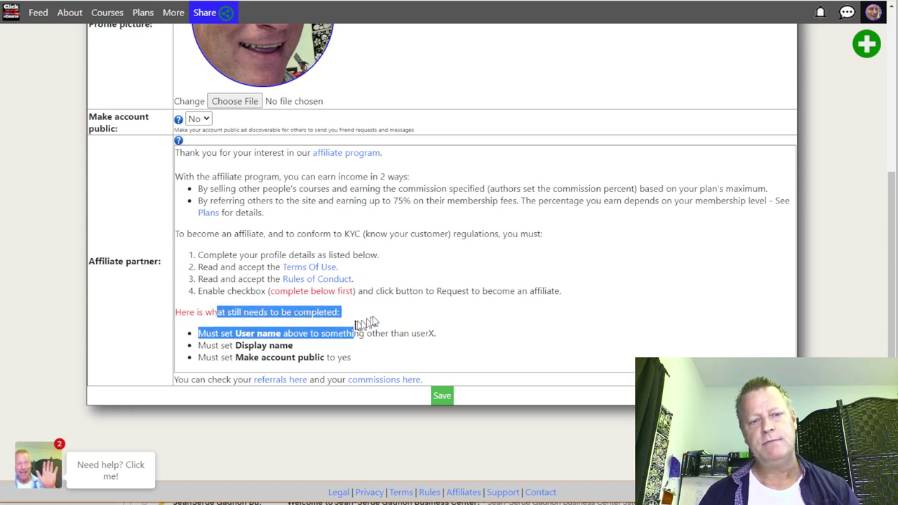
{"action": "left_click", "coordinate": [365, 324]}
{"action": "left_click_drag", "start_coordinate": [227, 334], "coordinate": [251, 370]}
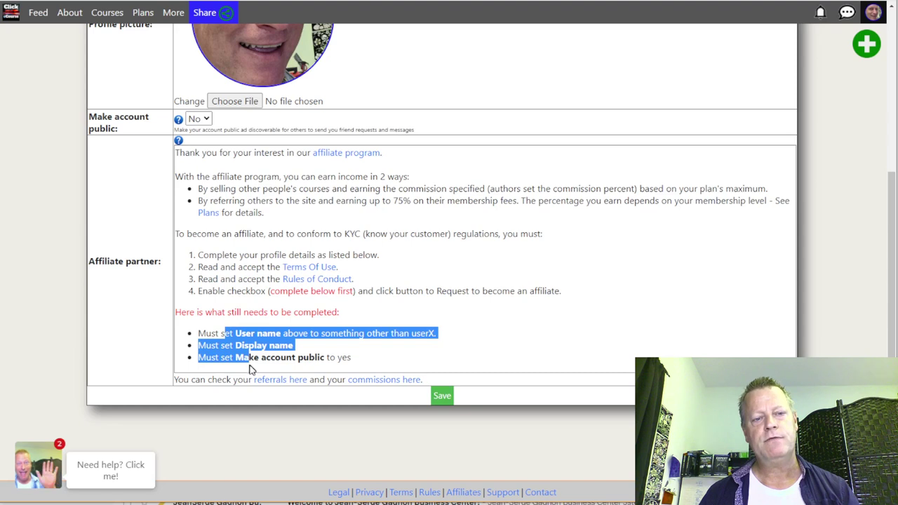
{"action": "left_click", "coordinate": [296, 357]}
{"action": "left_click_drag", "start_coordinate": [237, 334], "coordinate": [281, 336]}
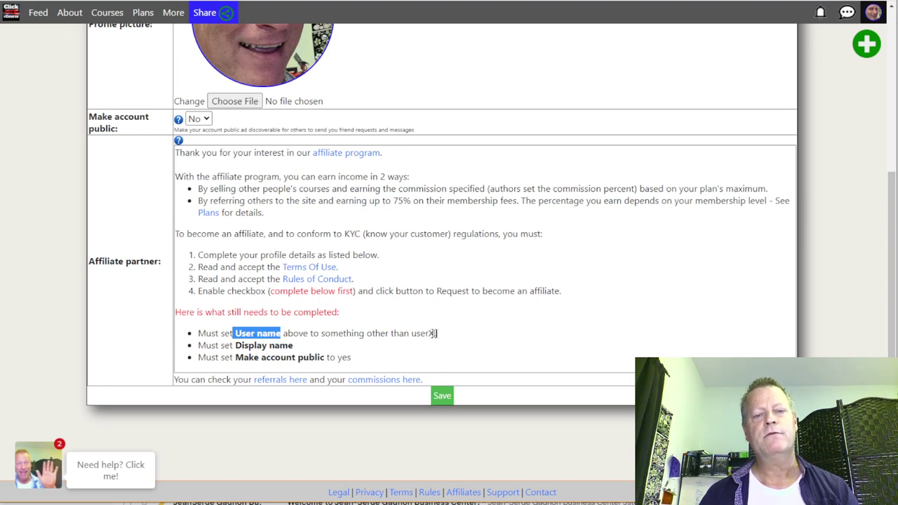
{"action": "scroll", "coordinate": [421, 335], "scroll_direction": "up", "scroll_amount": 4}
Step: Replace the user name with a new one and note the still-unmet Display name requirement
{"action": "double_click", "coordinate": [207, 175]}
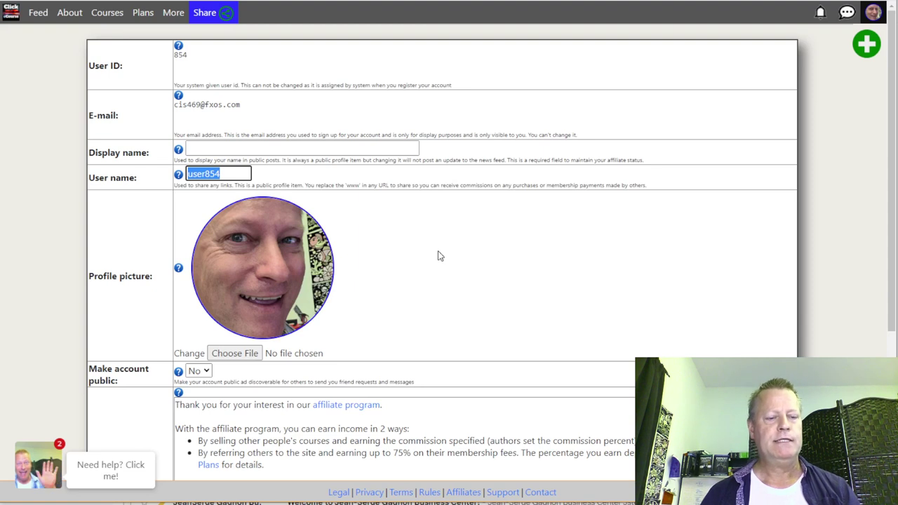
{"action": "type", "text": "cis"}
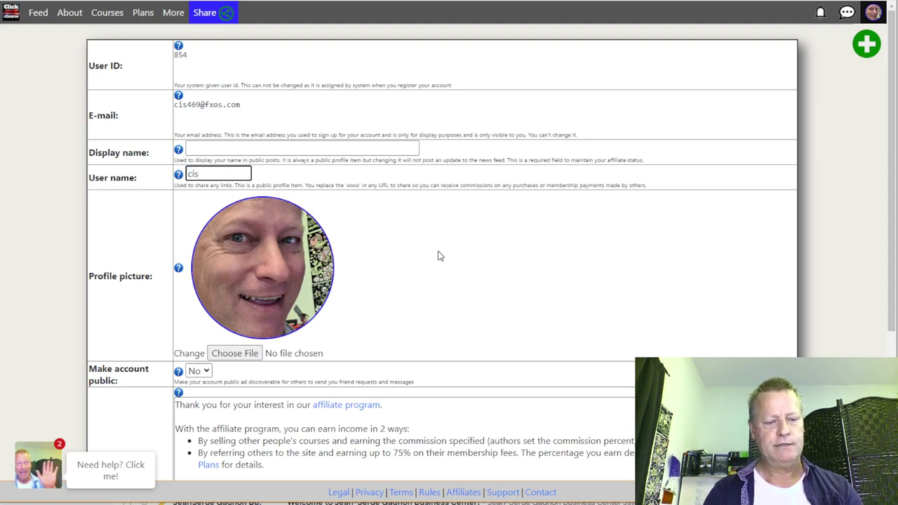
{"action": "type", "text": "469"}
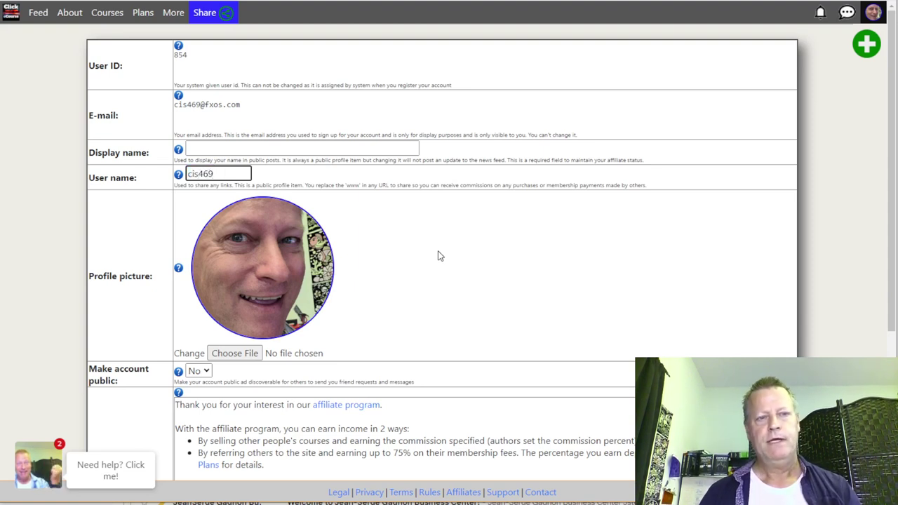
{"action": "double_click", "coordinate": [200, 173]}
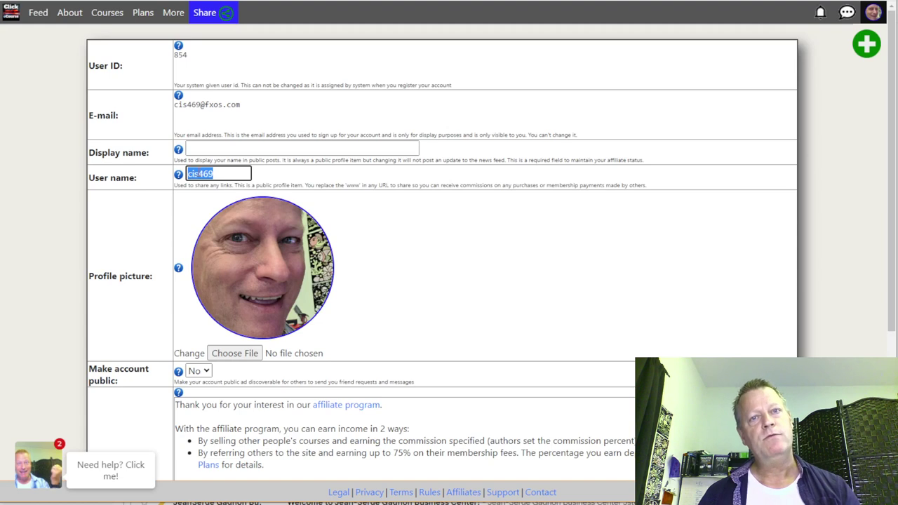
{"action": "scroll", "coordinate": [365, 267], "scroll_direction": "down", "scroll_amount": 2}
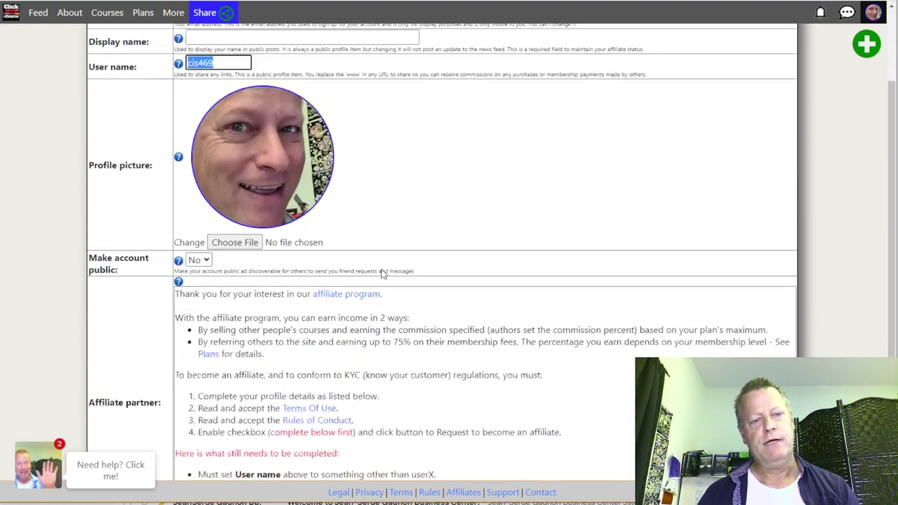
{"action": "scroll", "coordinate": [382, 271], "scroll_direction": "down", "scroll_amount": 2}
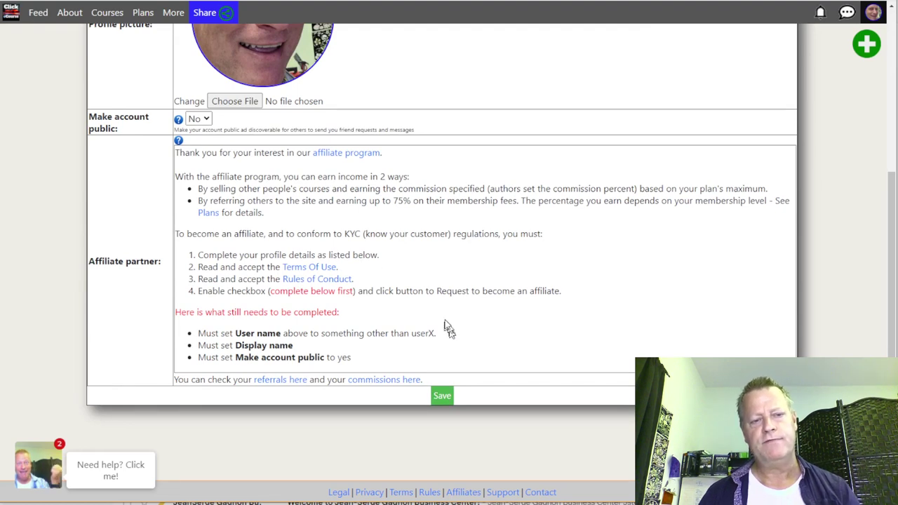
{"action": "left_click_drag", "start_coordinate": [294, 345], "coordinate": [239, 348]}
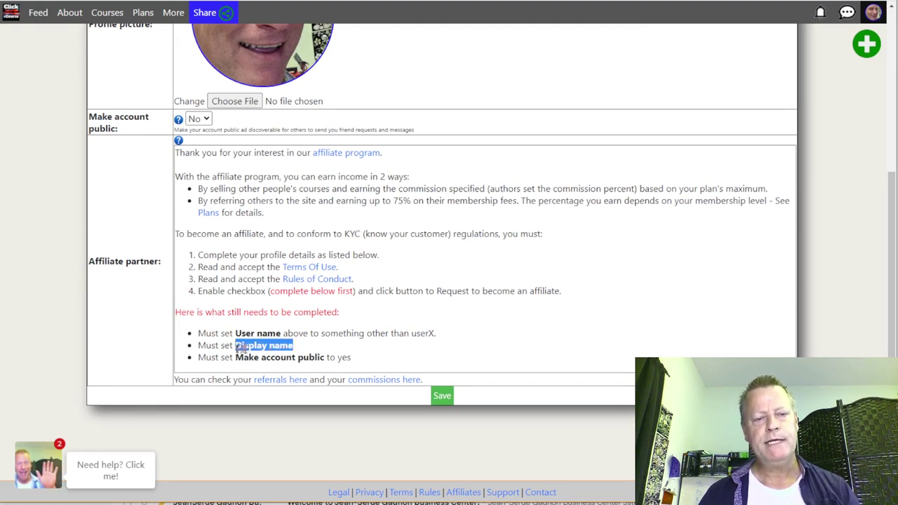
Step: Enter 'CIS469' as the display name and check the Make account public requirement
{"action": "scroll", "coordinate": [354, 317], "scroll_direction": "up", "scroll_amount": 4}
{"action": "left_click", "coordinate": [208, 149]}
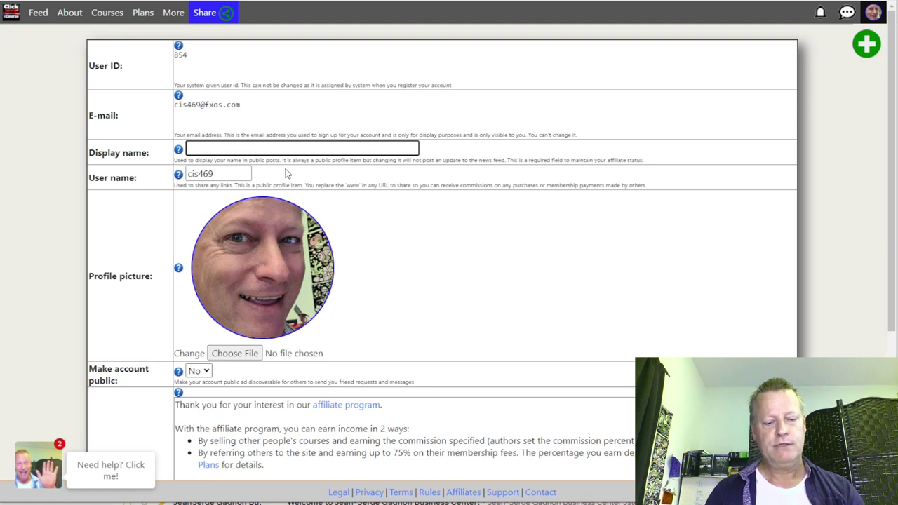
{"action": "type", "text": "CIS"}
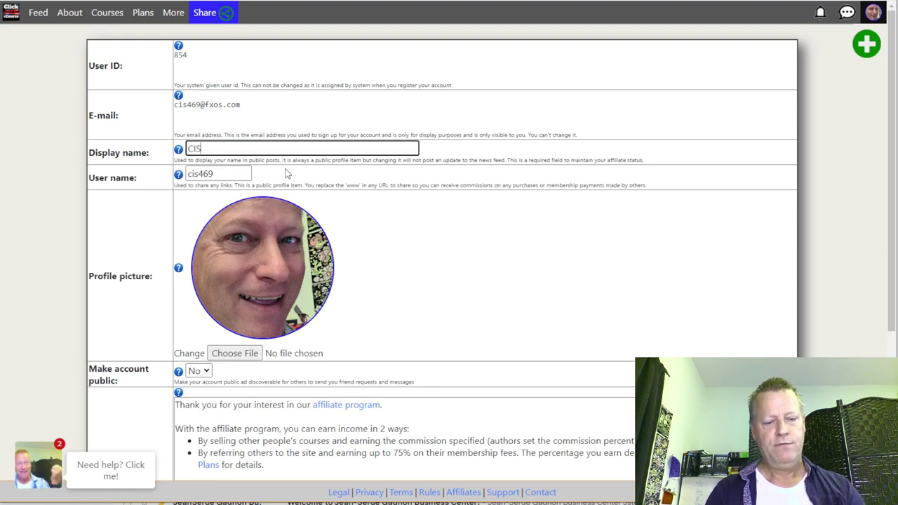
{"action": "type", "text": "469 Test"}
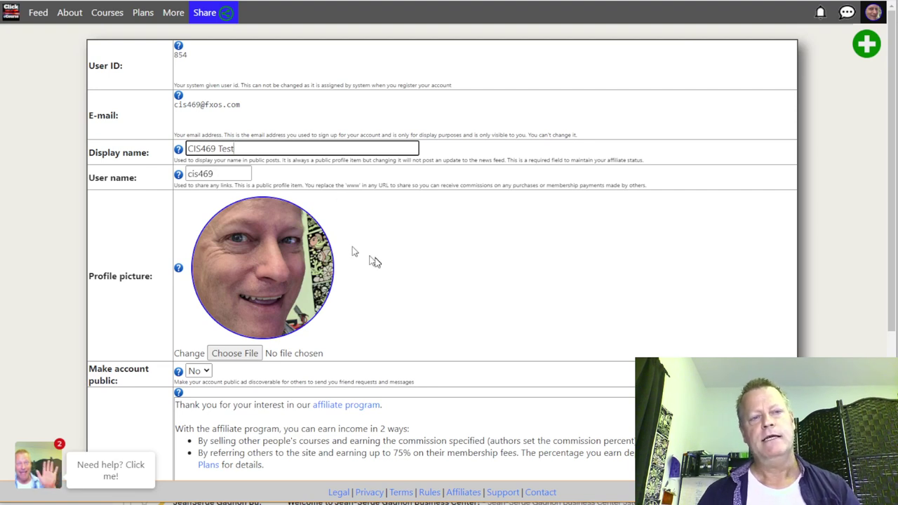
{"action": "scroll", "coordinate": [373, 261], "scroll_direction": "down", "scroll_amount": 3}
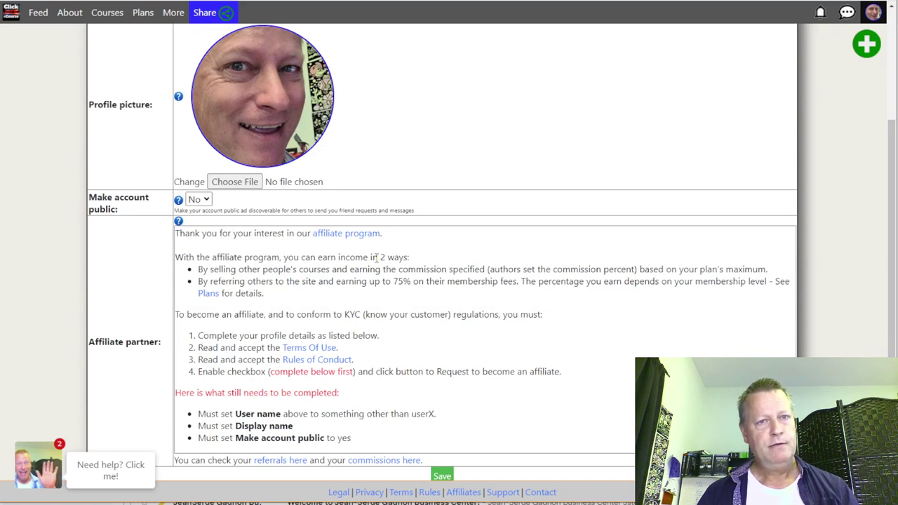
{"action": "scroll", "coordinate": [398, 286], "scroll_direction": "down", "scroll_amount": 1}
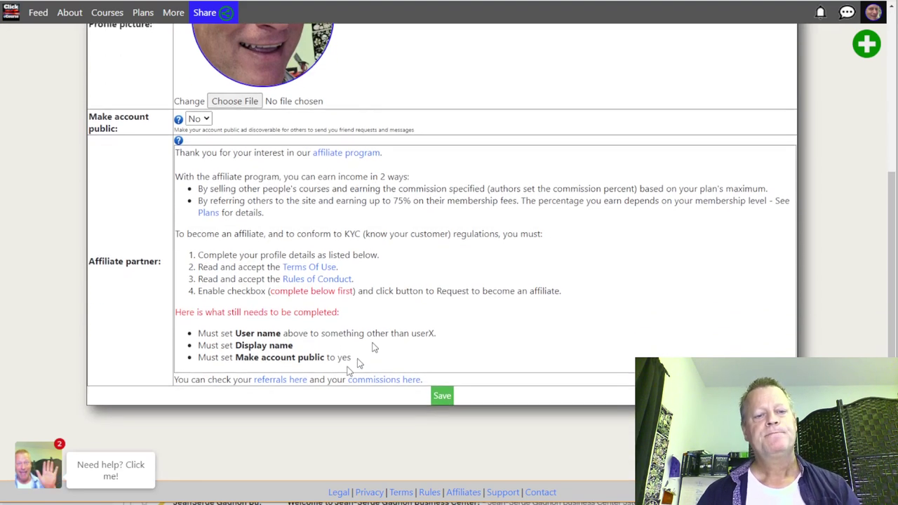
{"action": "left_click_drag", "start_coordinate": [237, 358], "coordinate": [325, 359]}
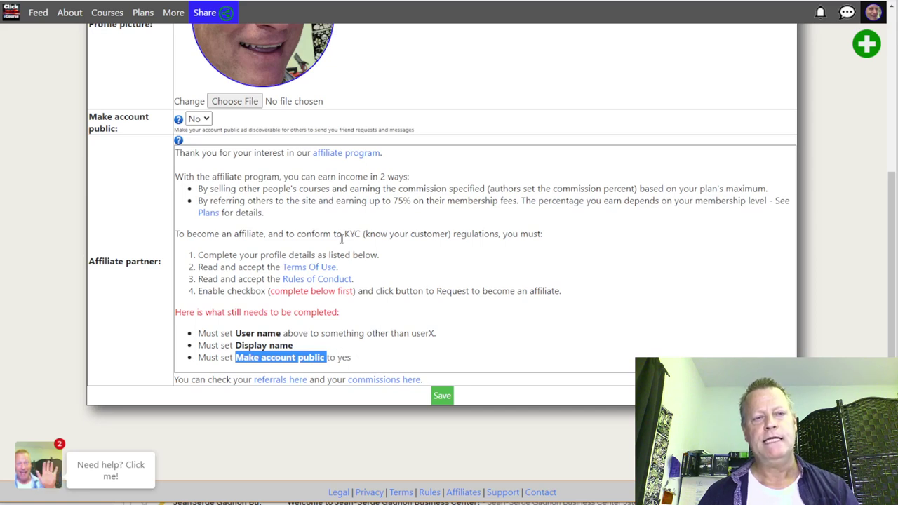
{"action": "left_click_drag", "start_coordinate": [116, 117], "coordinate": [139, 140]}
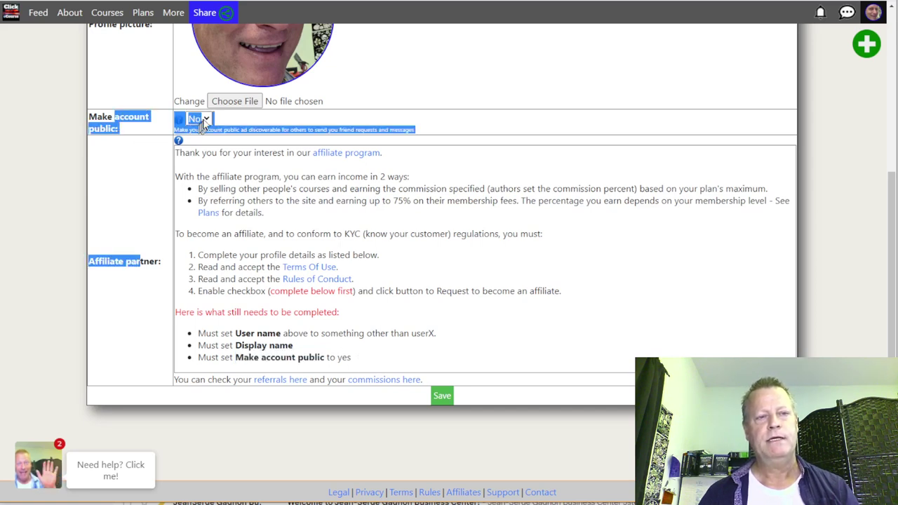
Step: Set Make account public to Yes and save the profile
{"action": "left_click", "coordinate": [223, 124]}
{"action": "left_click", "coordinate": [204, 119]}
{"action": "left_click", "coordinate": [207, 133]}
{"action": "left_click", "coordinate": [442, 397]}
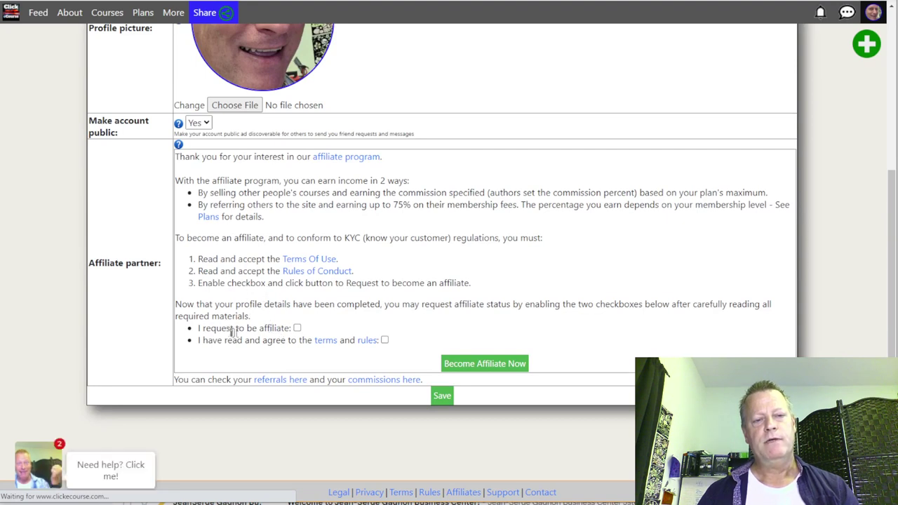
Step: Accept both affiliate agreement statements and become an affiliate partner
{"action": "left_click_drag", "start_coordinate": [230, 327], "coordinate": [265, 346]}
{"action": "left_click", "coordinate": [249, 362]}
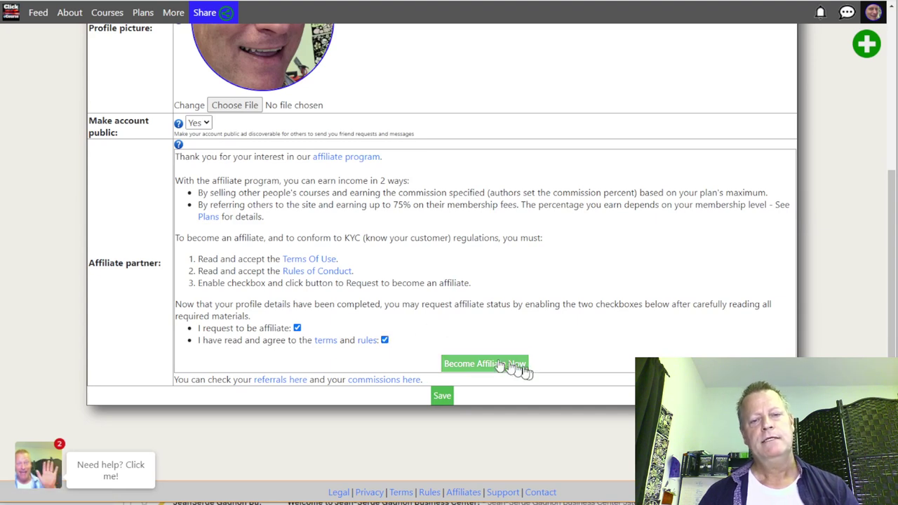
{"action": "left_click", "coordinate": [476, 364]}
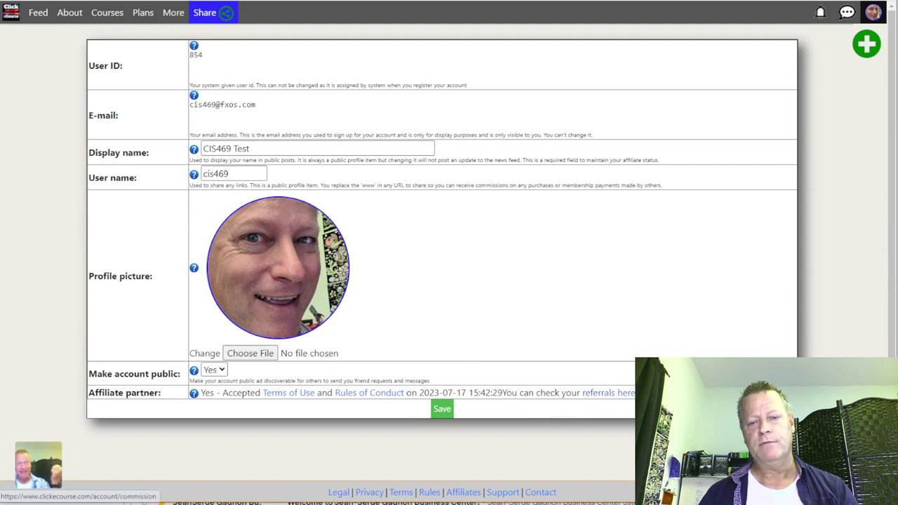
{"action": "mouse_move", "coordinate": [504, 394]}
{"action": "left_mouse_down"}
{"action": "mouse_move", "coordinate": [223, 398]}
{"action": "mouse_move", "coordinate": [503, 394]}
{"action": "left_mouse_up"}
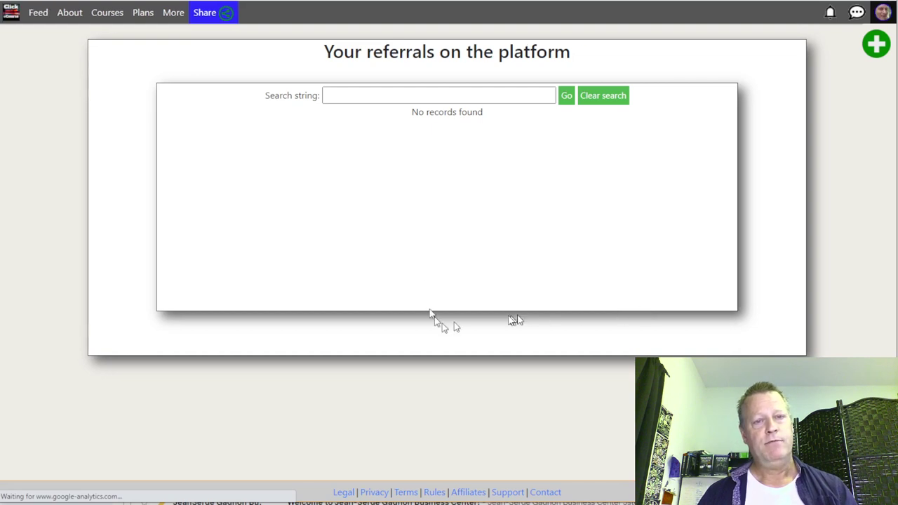
Step: Open the avatar's Account menu and scroll down through its options
{"action": "left_click", "coordinate": [880, 15]}
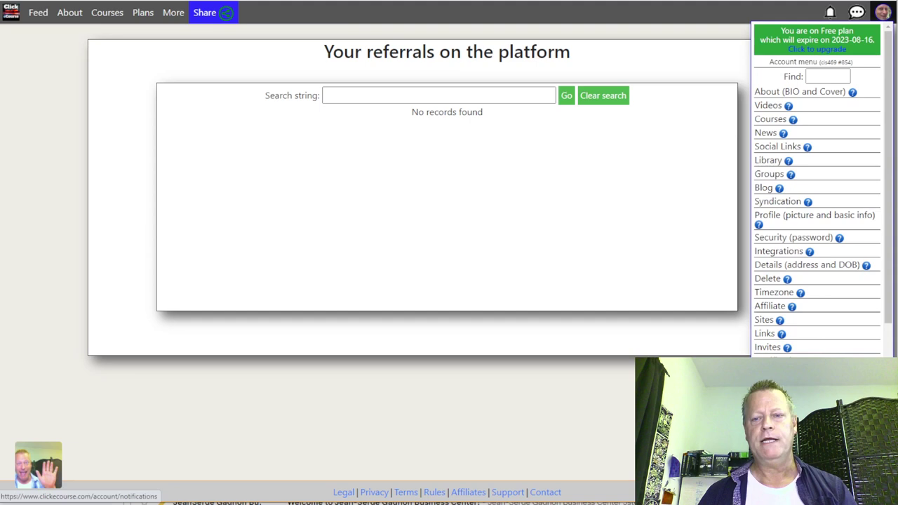
{"action": "scroll", "coordinate": [778, 267], "scroll_direction": "down", "scroll_amount": 2}
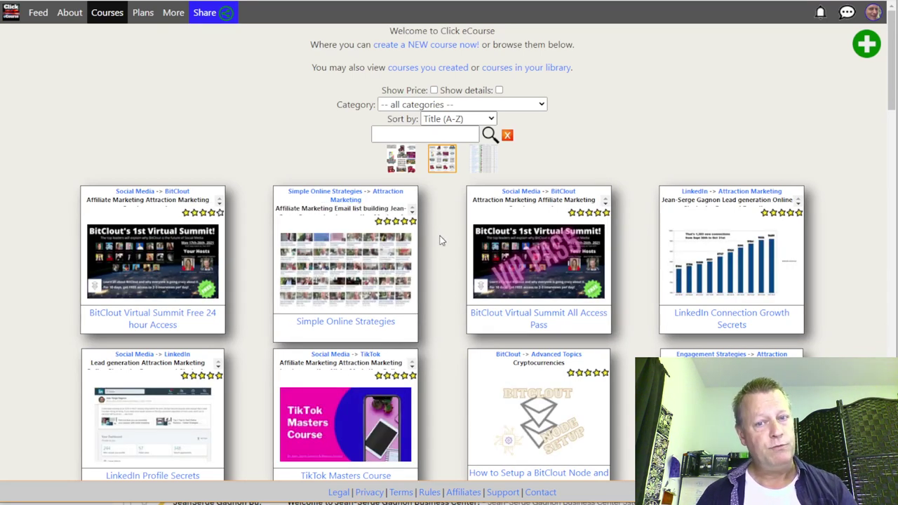
Step: Scroll the course list and open the free Using Active Group Users course
{"action": "scroll", "coordinate": [441, 239], "scroll_direction": "down", "scroll_amount": 2}
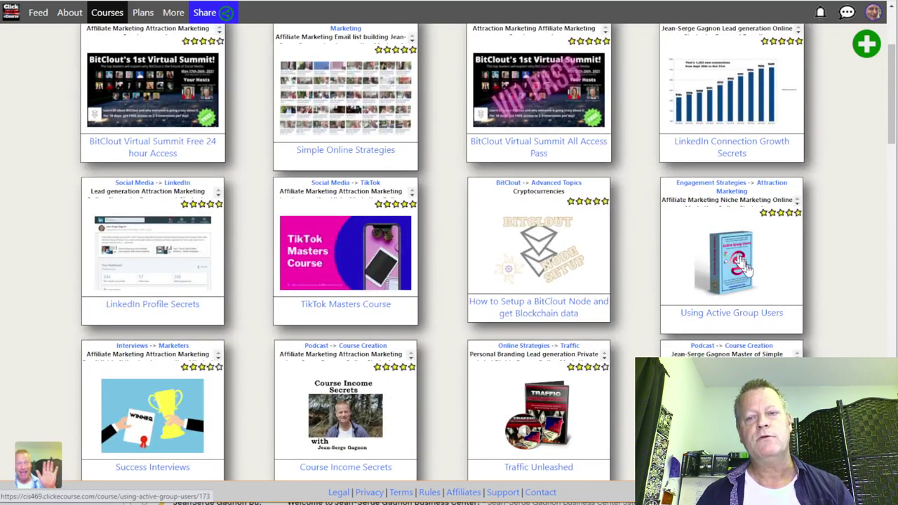
{"action": "left_click", "coordinate": [795, 238]}
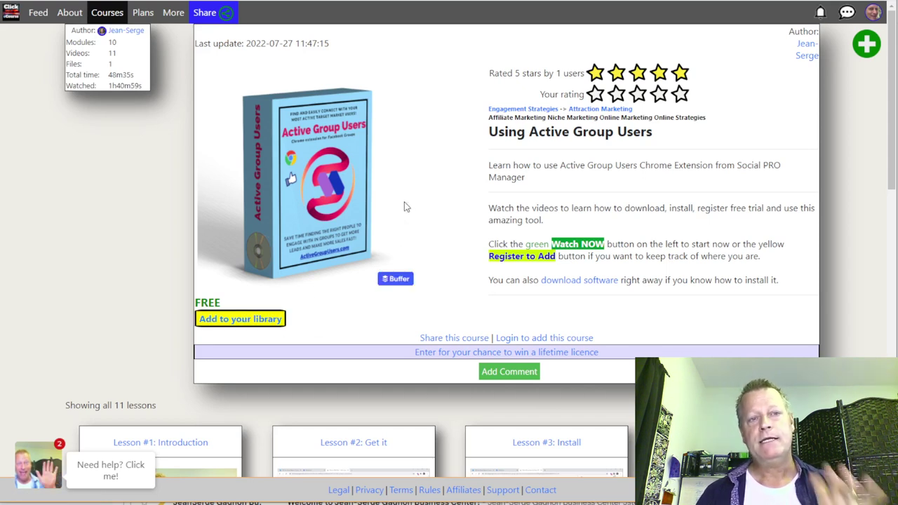
Step: Share the Using Active Group Users course link to Facebook from the Share dialog
{"action": "left_click", "coordinate": [205, 14]}
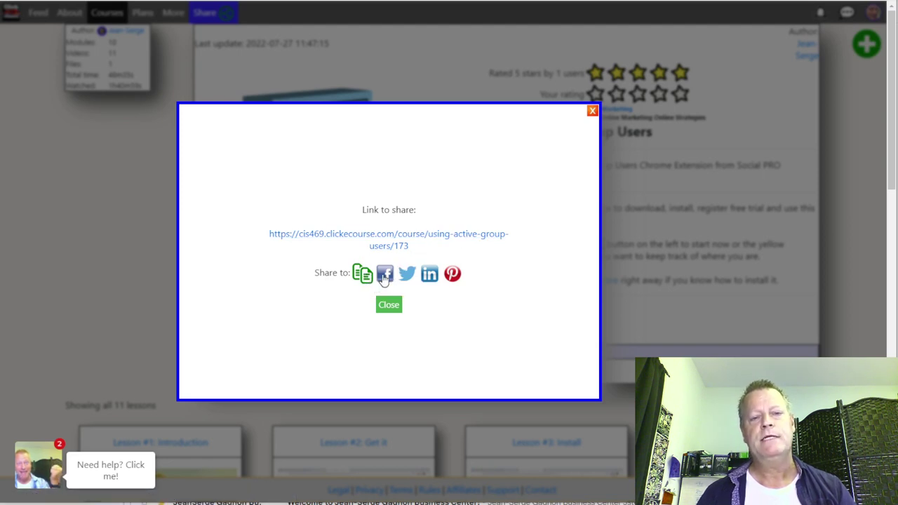
{"action": "left_click", "coordinate": [390, 279]}
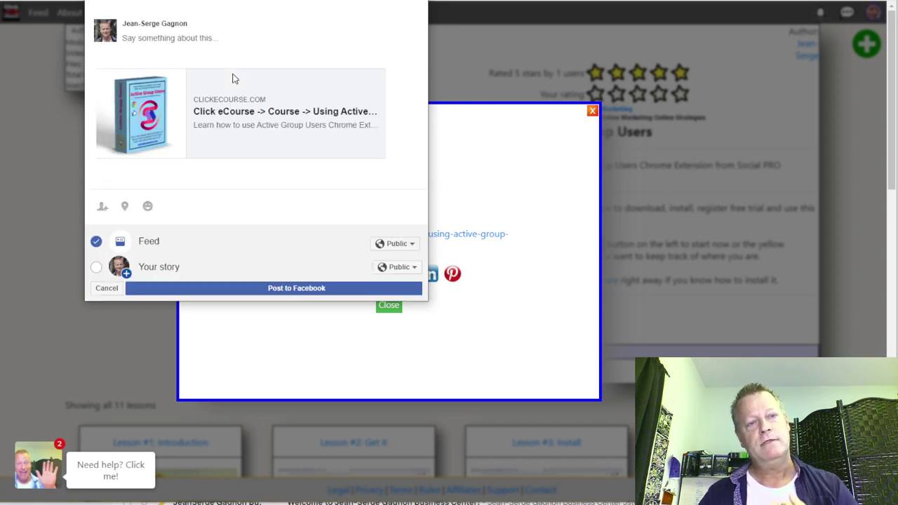
Step: Post the course link captioned 'Did you know there's a free course to learn how to use this software?'
{"action": "left_click", "coordinate": [191, 39]}
{"action": "type", "text": "Did you know ther"}
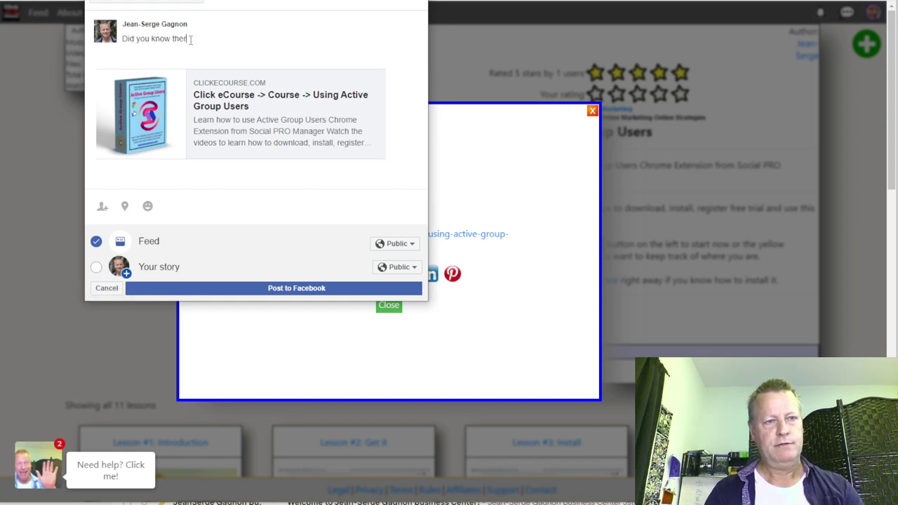
{"action": "type", "text": "e's a free co"}
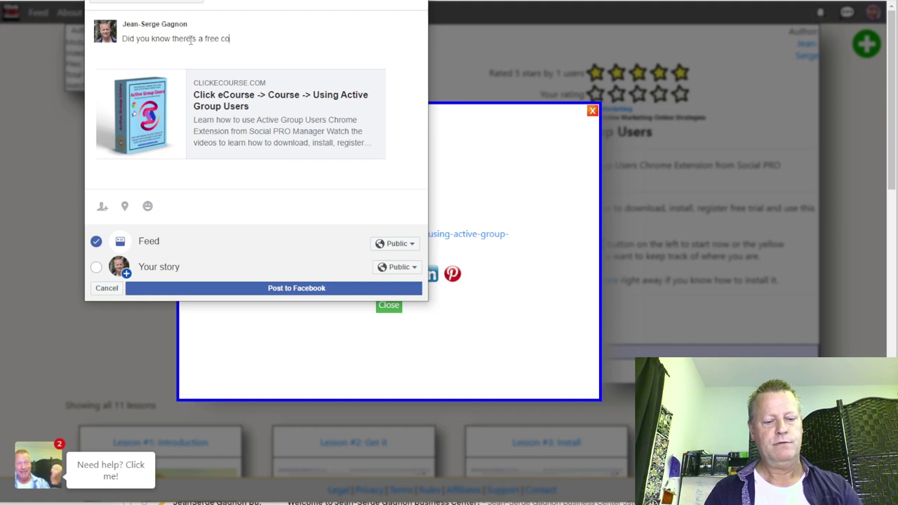
{"action": "type", "text": "urse to learn how to use this software?"}
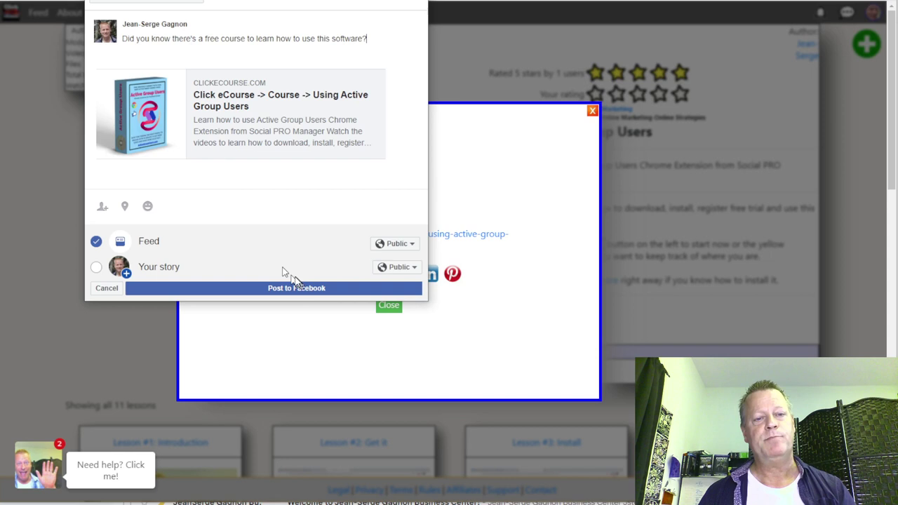
{"action": "left_click", "coordinate": [151, 4]}
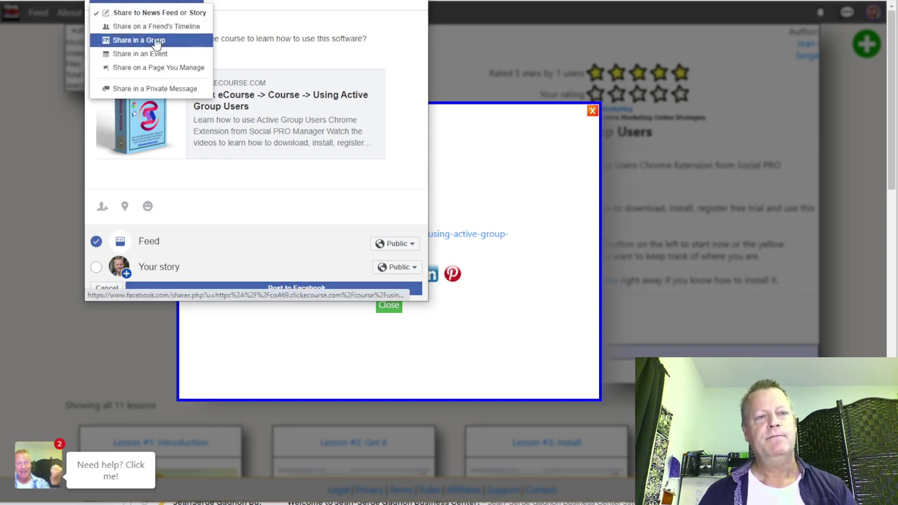
{"action": "left_click", "coordinate": [244, 4]}
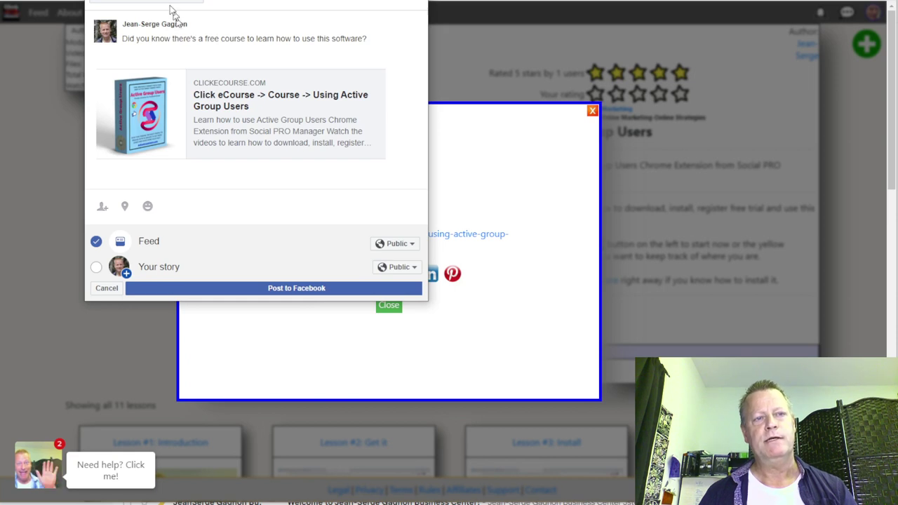
{"action": "left_click", "coordinate": [329, 288]}
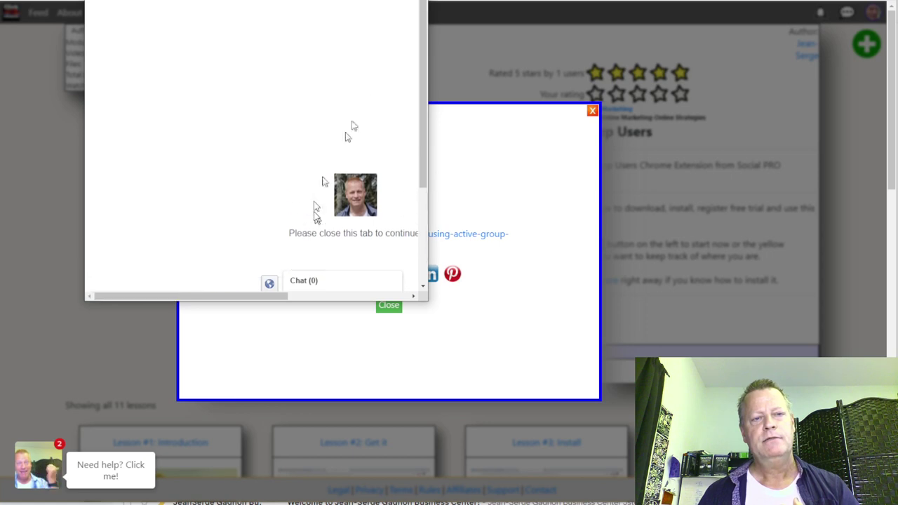
{"action": "key", "text": "ctrl+w"}
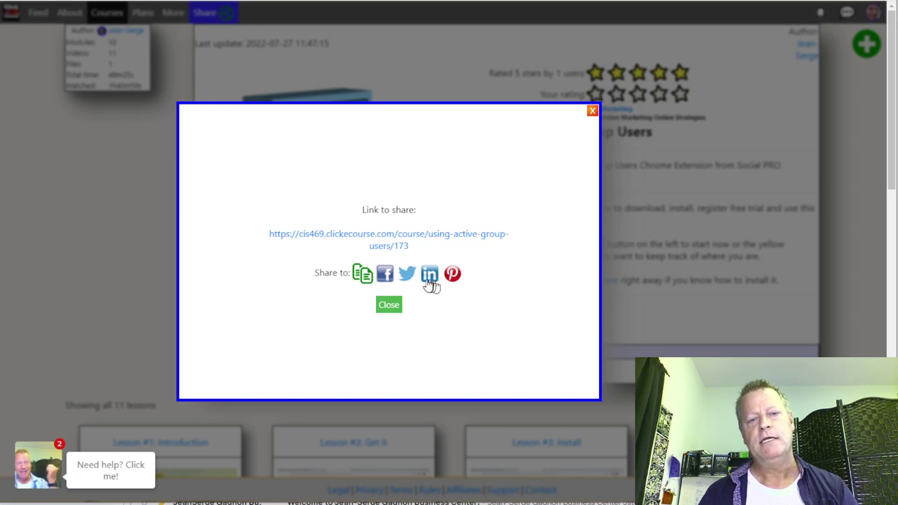
Step: Draft a tweet of the course link, deleting the extra sentence so it ends with 'this.'
{"action": "left_click", "coordinate": [406, 276]}
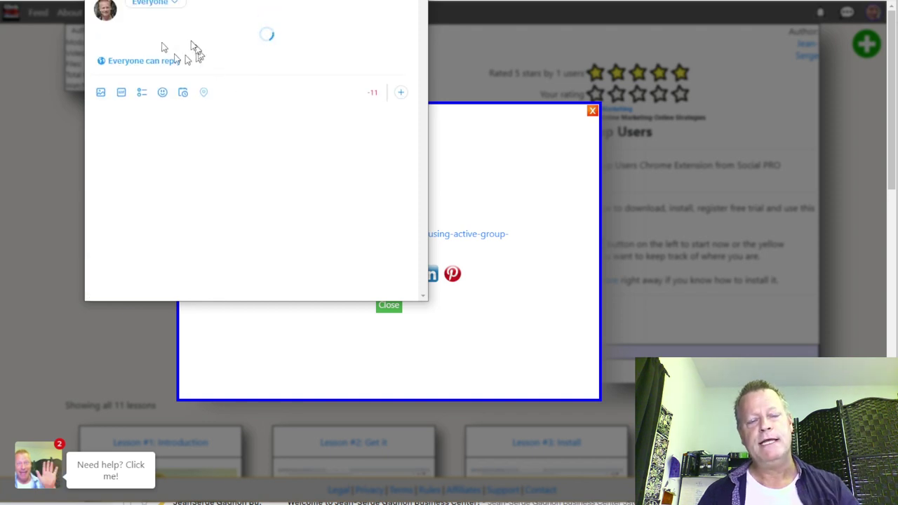
{"action": "left_click_drag", "start_coordinate": [148, 31], "coordinate": [348, 73]}
{"action": "left_click", "coordinate": [319, 35]}
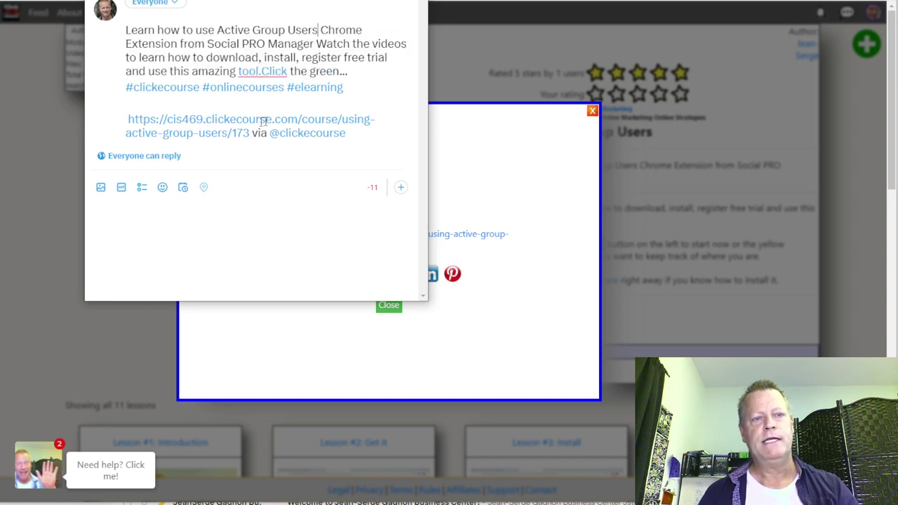
{"action": "left_click", "coordinate": [158, 58]}
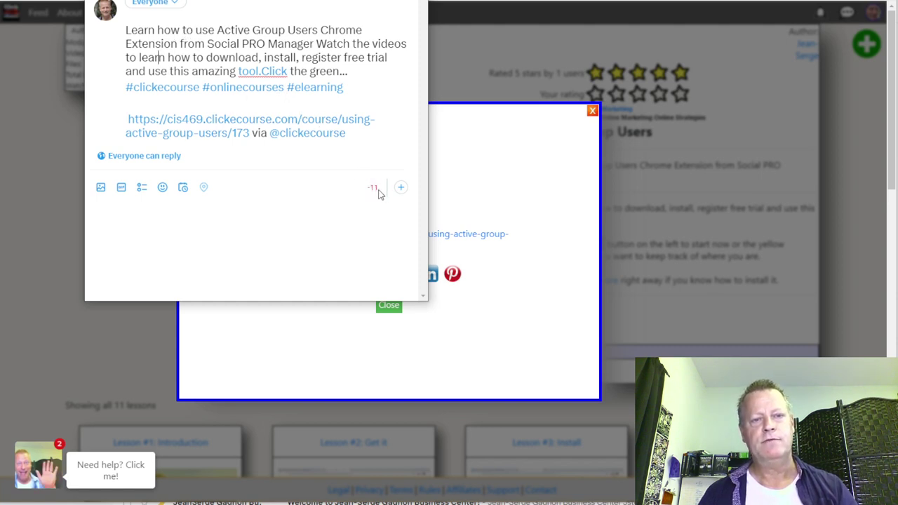
{"action": "left_click", "coordinate": [289, 71]}
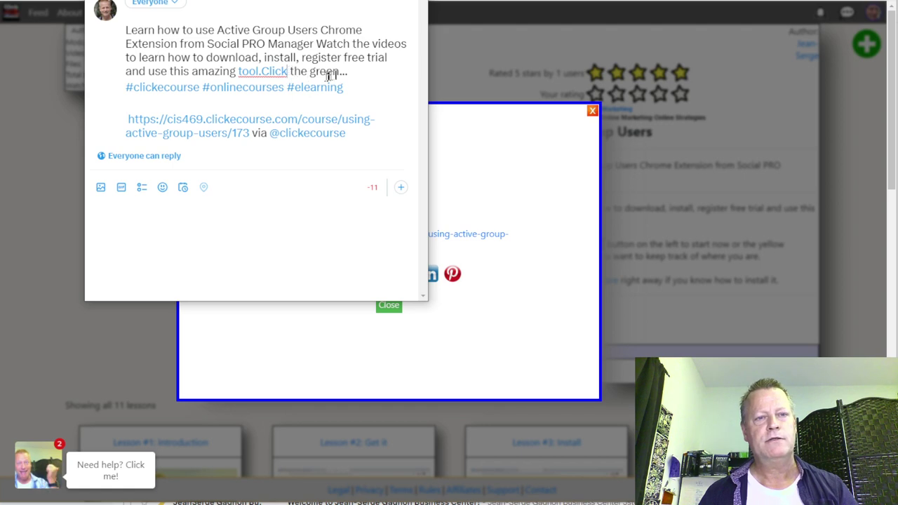
{"action": "left_click_drag", "start_coordinate": [349, 72], "coordinate": [198, 73]}
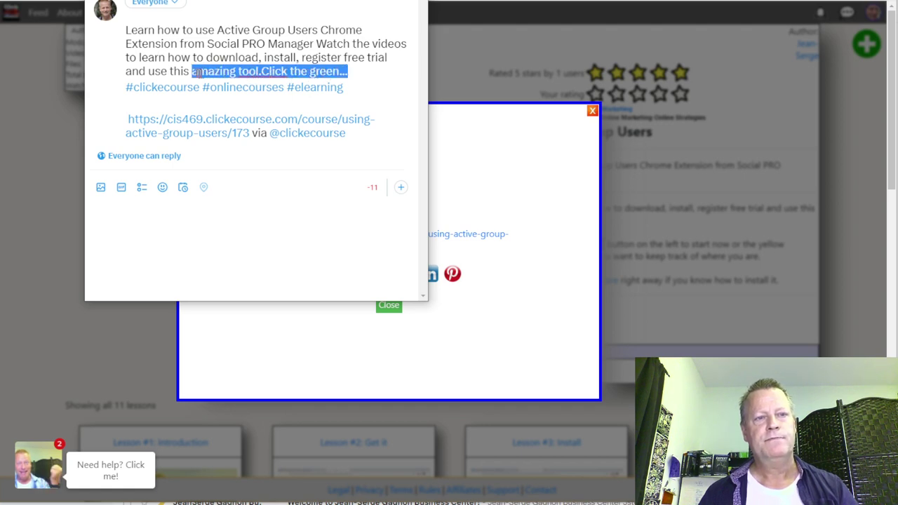
{"action": "key", "text": "BackSpace"}
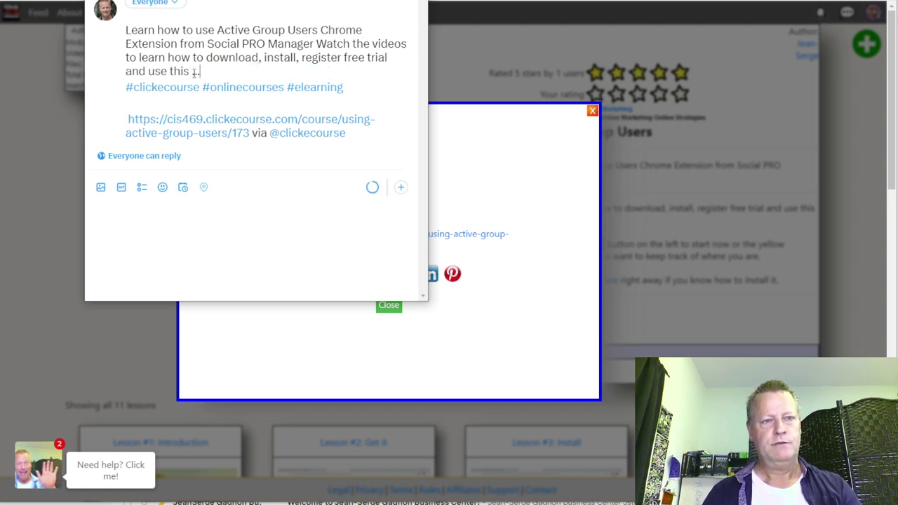
{"action": "key", "text": "BackSpace"}
{"action": "key", "text": "BackSpace"}
{"action": "key", "text": "BackSpace"}
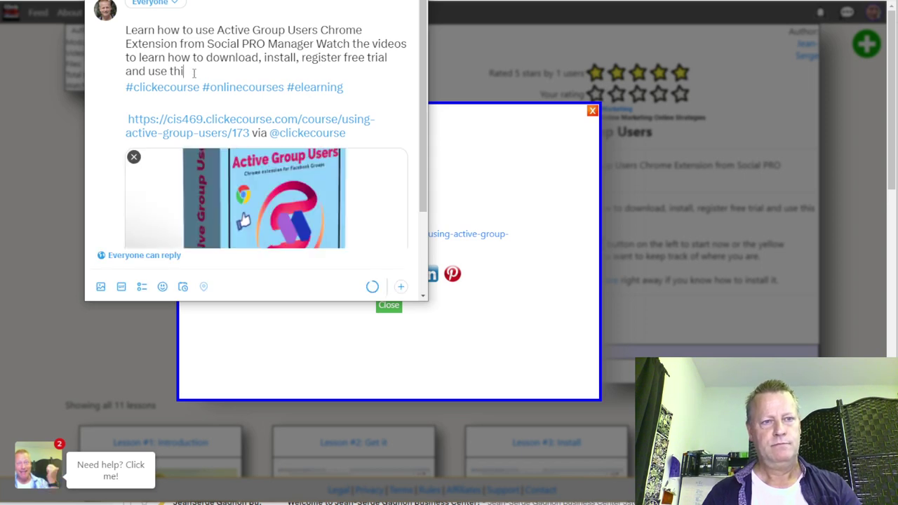
{"action": "type", "text": "s..."}
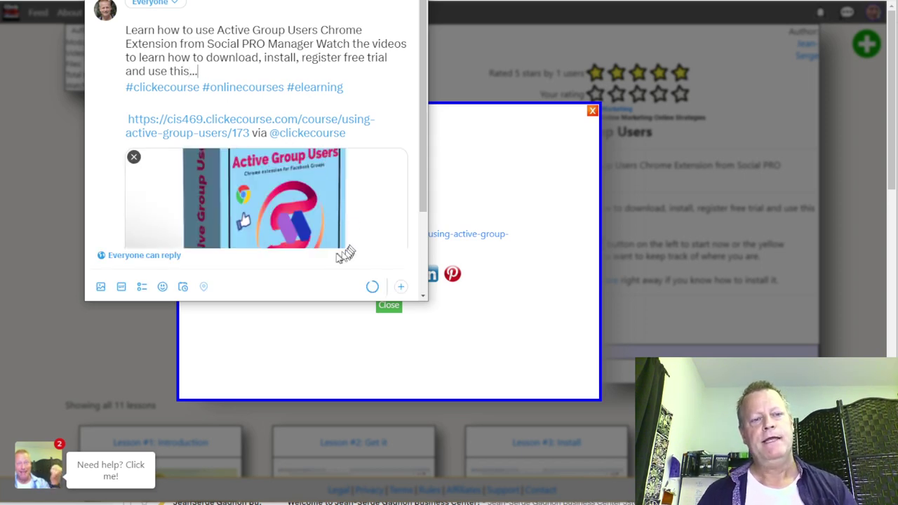
Step: Send the tweet with Ctrl+Enter and close the Twitter window
{"action": "scroll", "coordinate": [329, 249], "scroll_direction": "down", "scroll_amount": 2}
{"action": "scroll", "coordinate": [360, 150], "scroll_direction": "up", "scroll_amount": 3}
{"action": "scroll", "coordinate": [400, 174], "scroll_direction": "down", "scroll_amount": 1}
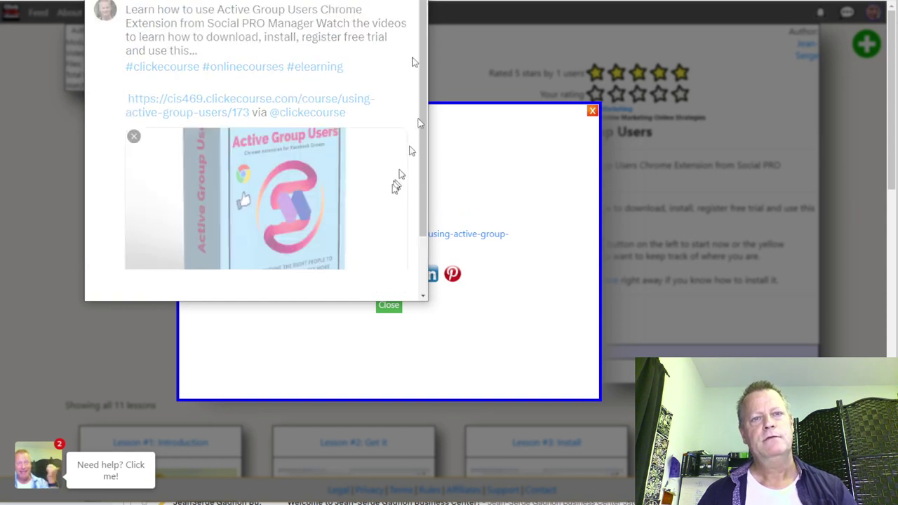
{"action": "key", "text": "ctrl+Return"}
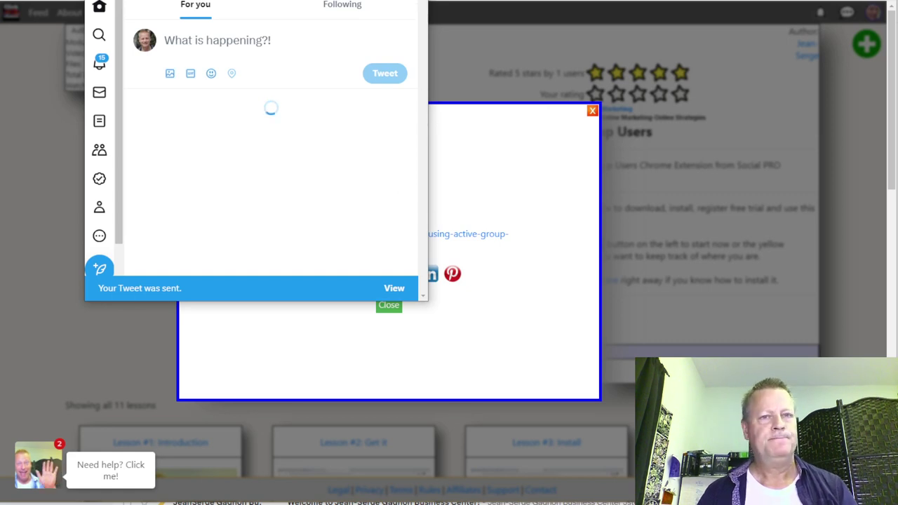
{"action": "left_click", "coordinate": [458, 283]}
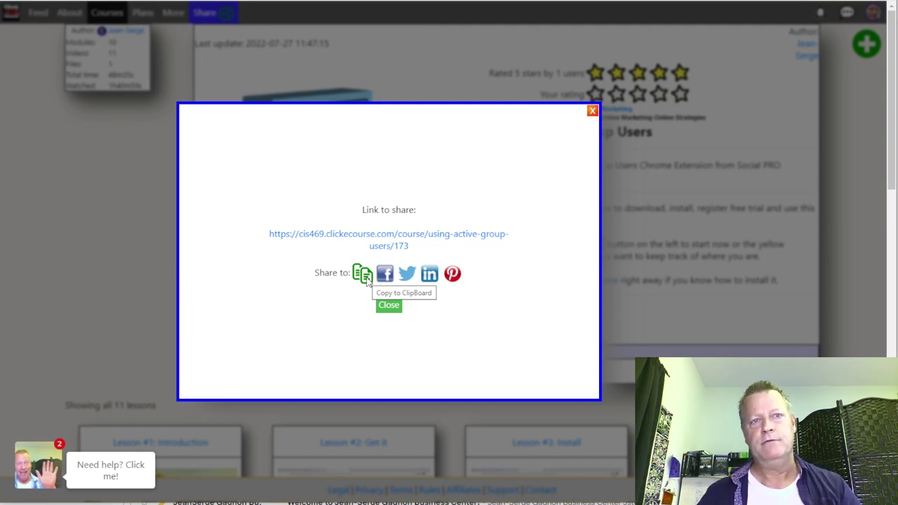
Step: Close the course share dialog, review the About page's affiliate share link, then choose More > Syndication
{"action": "left_click", "coordinate": [592, 110]}
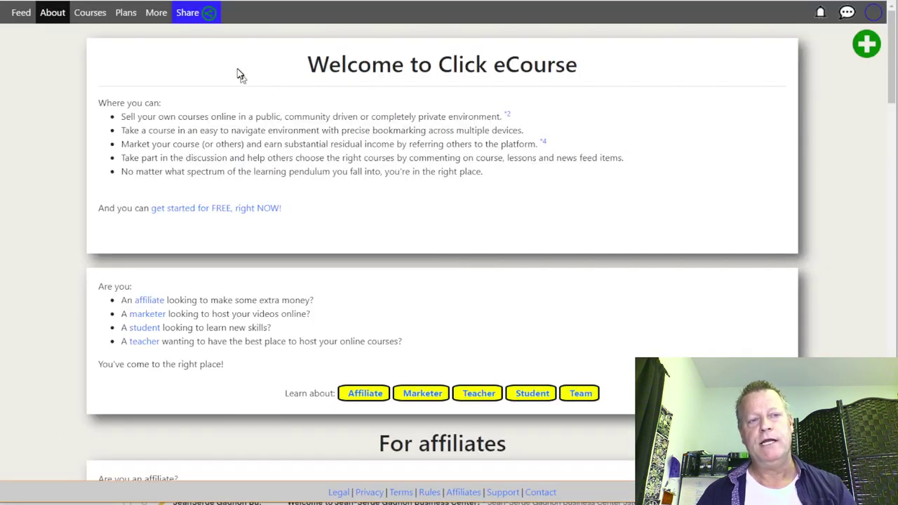
{"action": "left_click", "coordinate": [204, 20]}
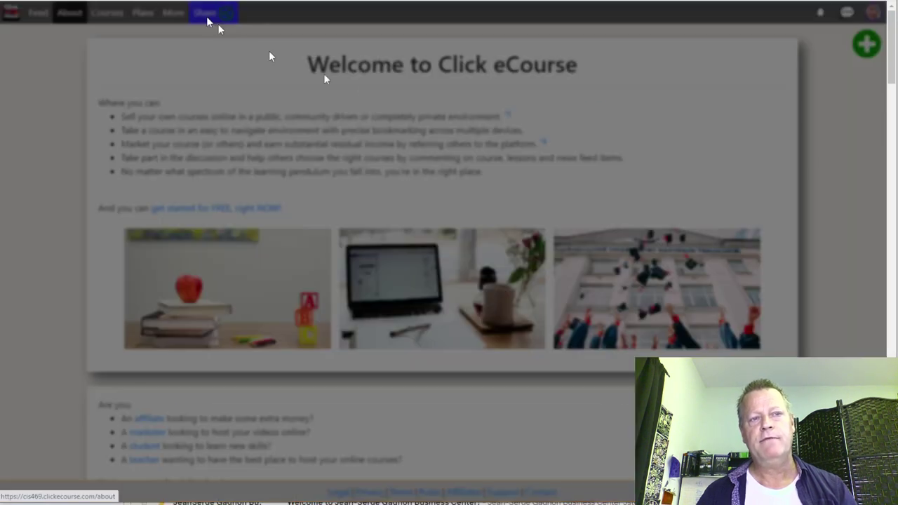
{"action": "left_click_drag", "start_coordinate": [470, 247], "coordinate": [350, 249]}
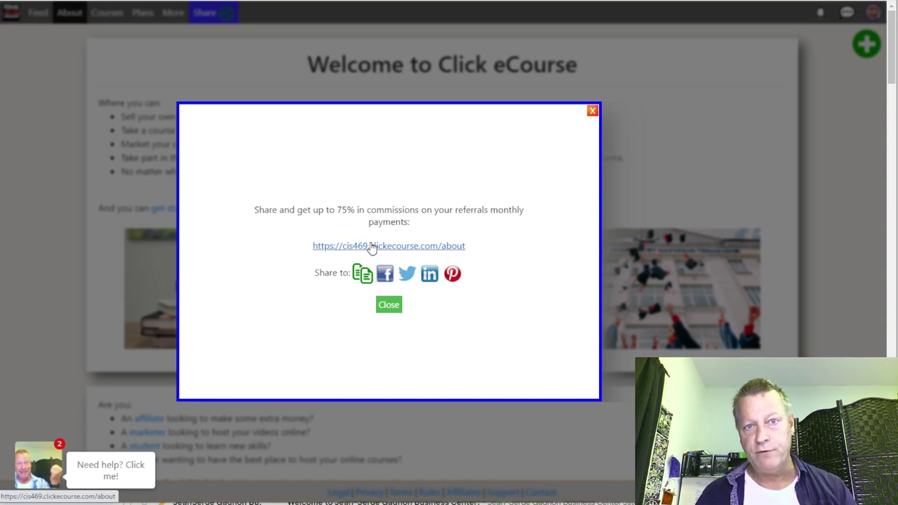
{"action": "left_click_drag", "start_coordinate": [372, 249], "coordinate": [395, 311]}
{"action": "left_click", "coordinate": [392, 308]}
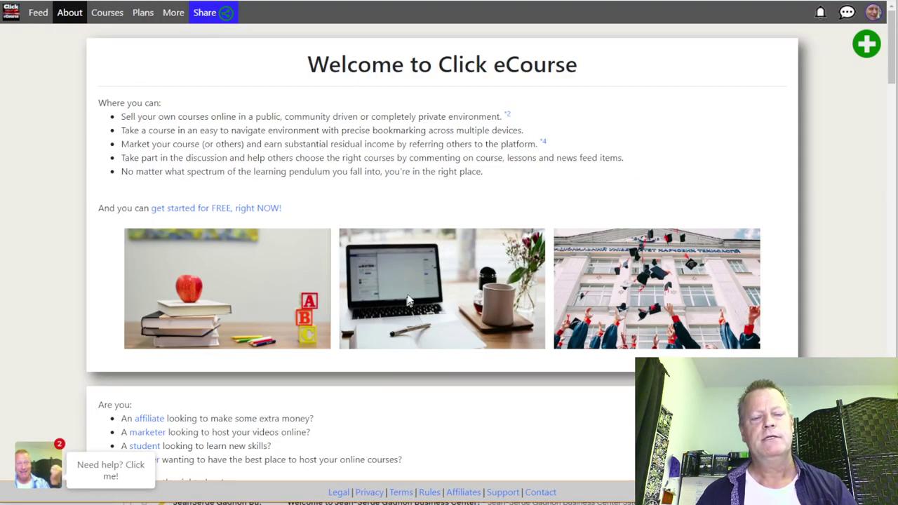
{"action": "left_click", "coordinate": [211, 16]}
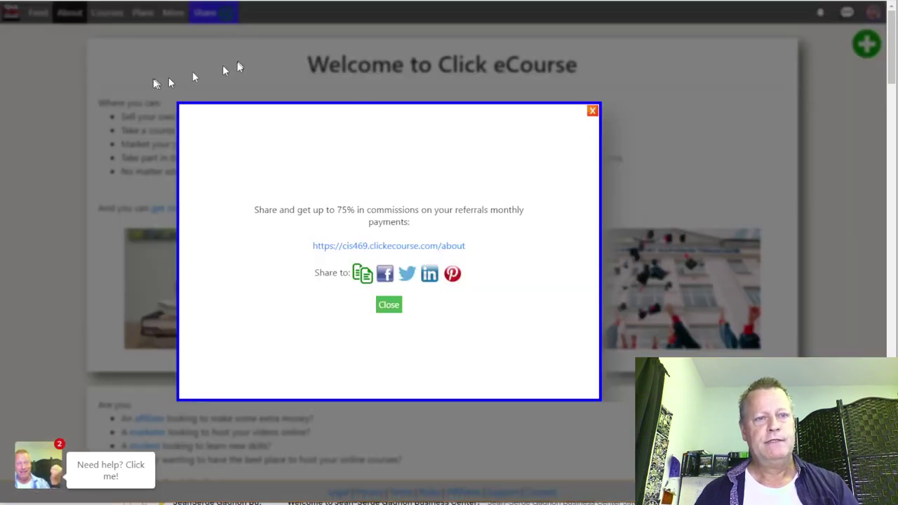
{"action": "left_click", "coordinate": [160, 80]}
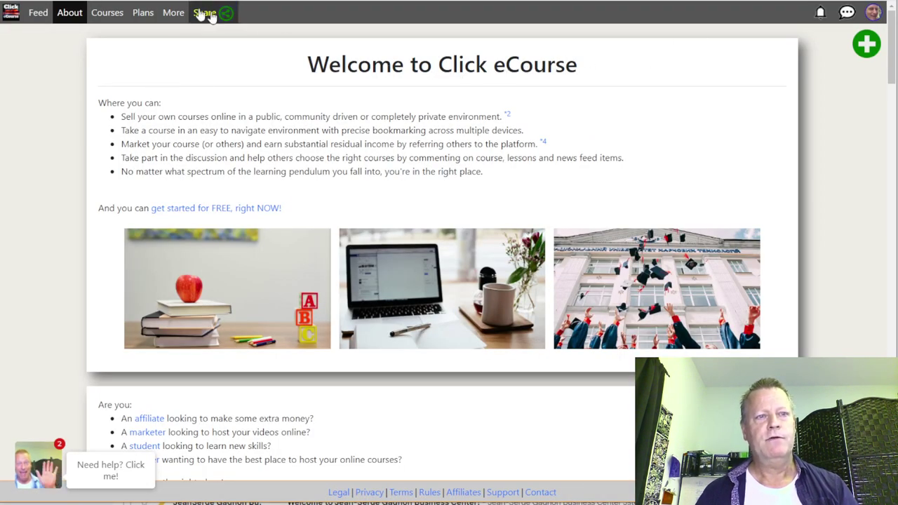
{"action": "left_click", "coordinate": [173, 12]}
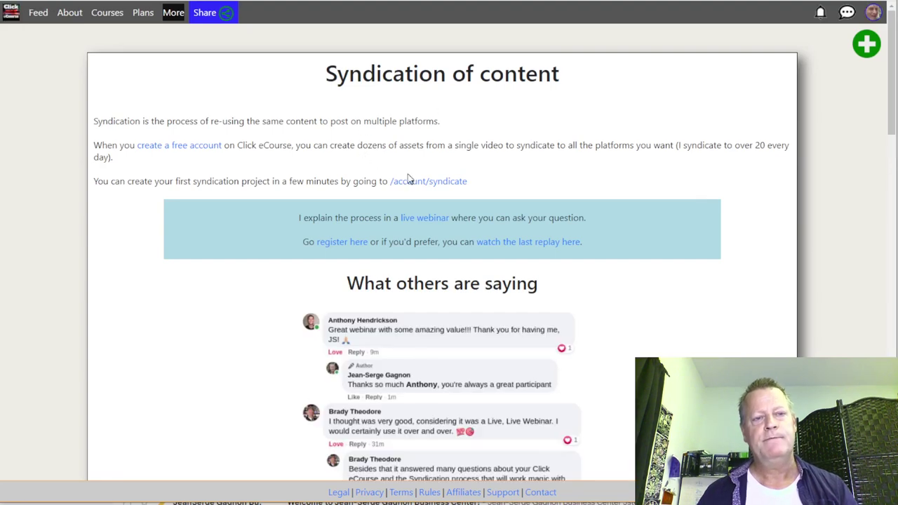
Step: Scroll through the Syndication page, then open its share dialog with the /syndicate referral link
{"action": "scroll", "coordinate": [411, 176], "scroll_direction": "down", "scroll_amount": 5}
{"action": "scroll", "coordinate": [387, 150], "scroll_direction": "down", "scroll_amount": 7}
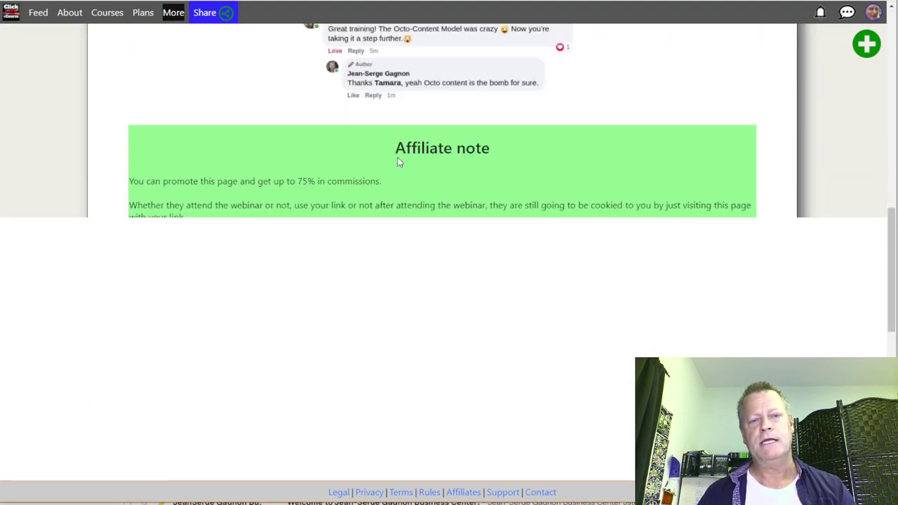
{"action": "scroll", "coordinate": [397, 157], "scroll_direction": "down", "scroll_amount": 5}
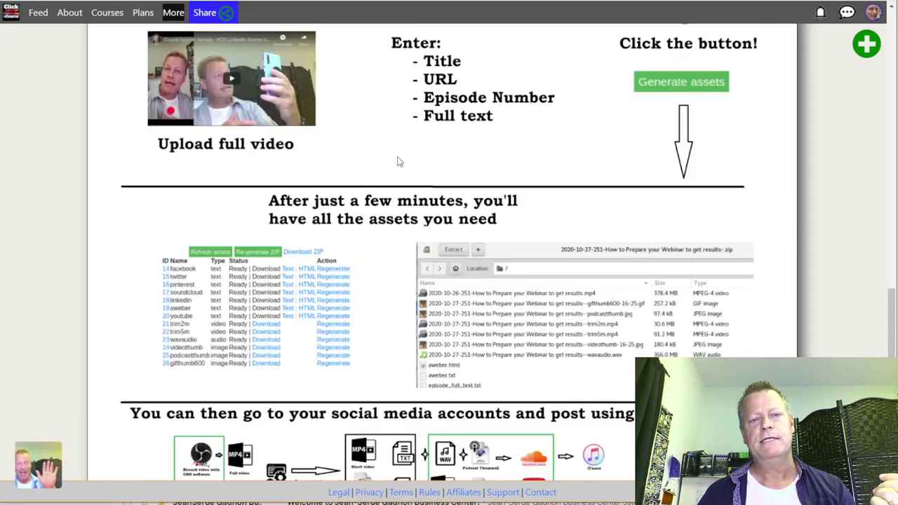
{"action": "scroll", "coordinate": [397, 160], "scroll_direction": "up", "scroll_amount": 10}
{"action": "scroll", "coordinate": [397, 162], "scroll_direction": "up", "scroll_amount": 5}
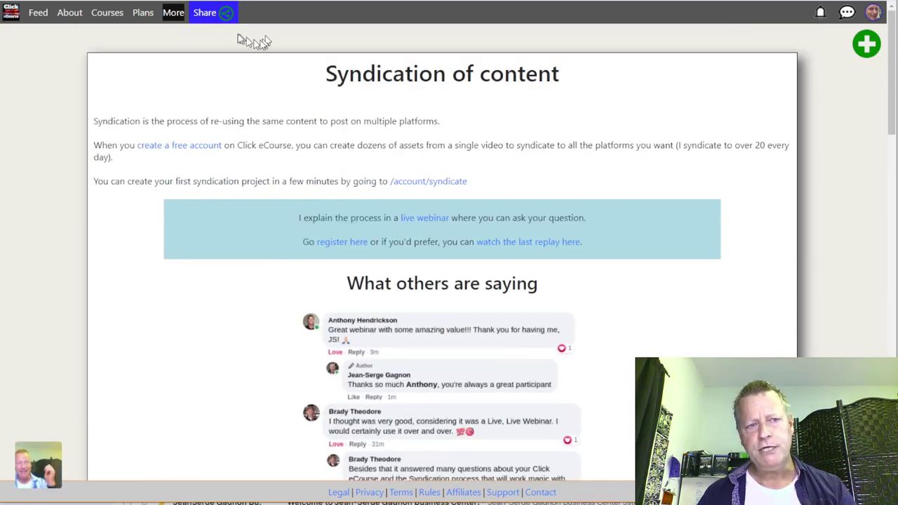
{"action": "left_click", "coordinate": [203, 16]}
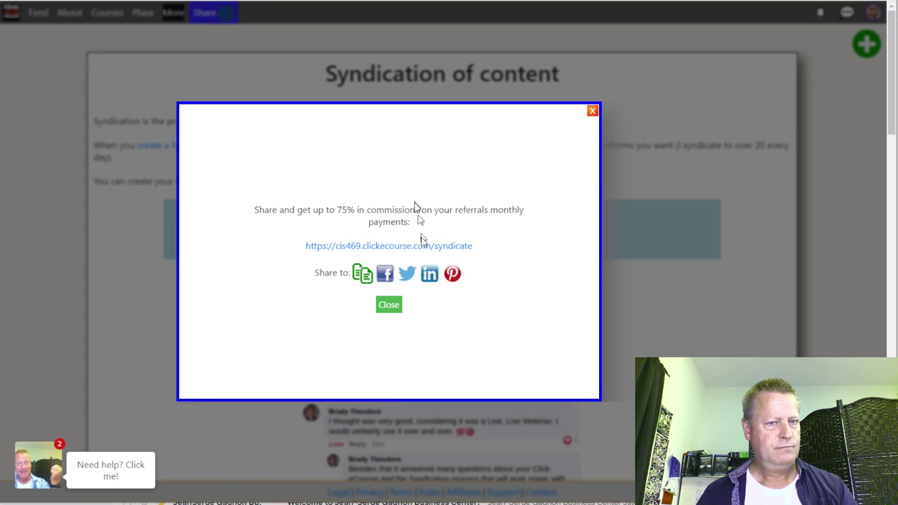
Step: Open a LinkedIn share window for the syndicate page's referral link
{"action": "left_click", "coordinate": [429, 279]}
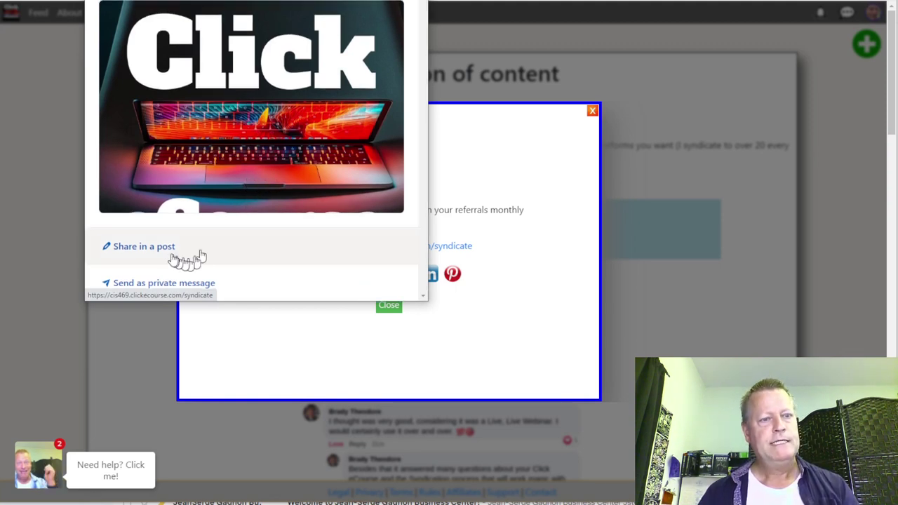
Step: Start a LinkedIn post of the syndication link, discard it unposted, and close the share dialog
{"action": "left_click", "coordinate": [166, 248]}
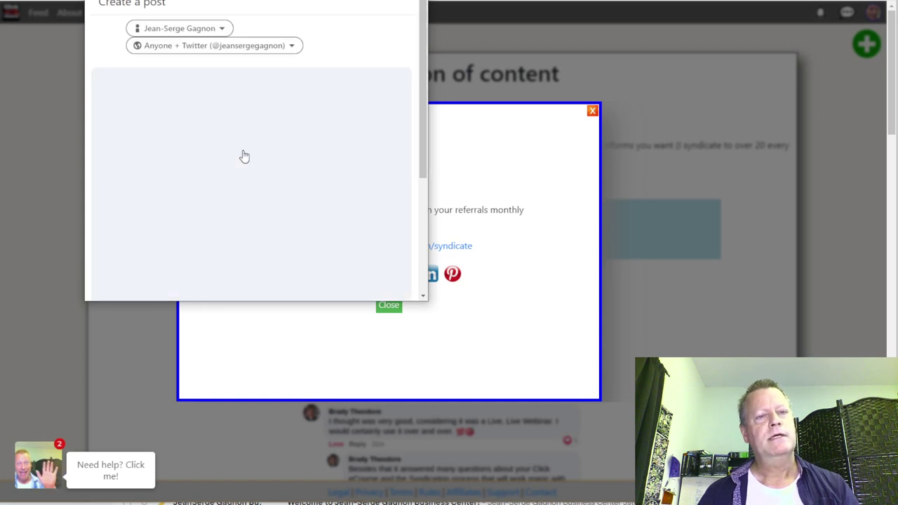
{"action": "scroll", "coordinate": [235, 185], "scroll_direction": "down", "scroll_amount": 5}
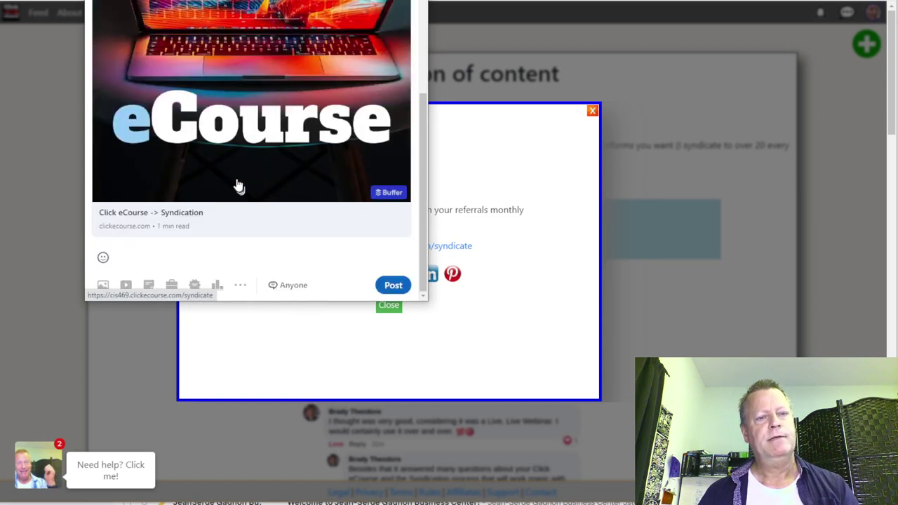
{"action": "scroll", "coordinate": [237, 183], "scroll_direction": "up", "scroll_amount": 6}
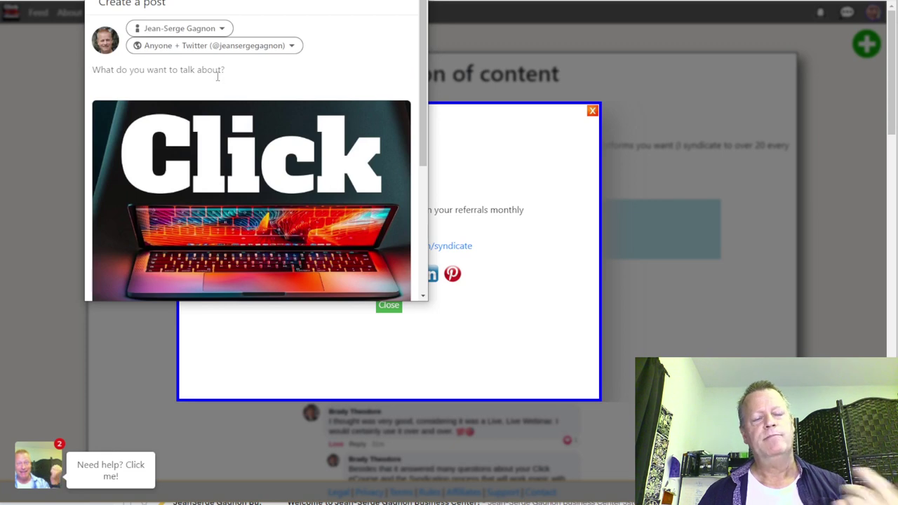
{"action": "left_click", "coordinate": [453, 163]}
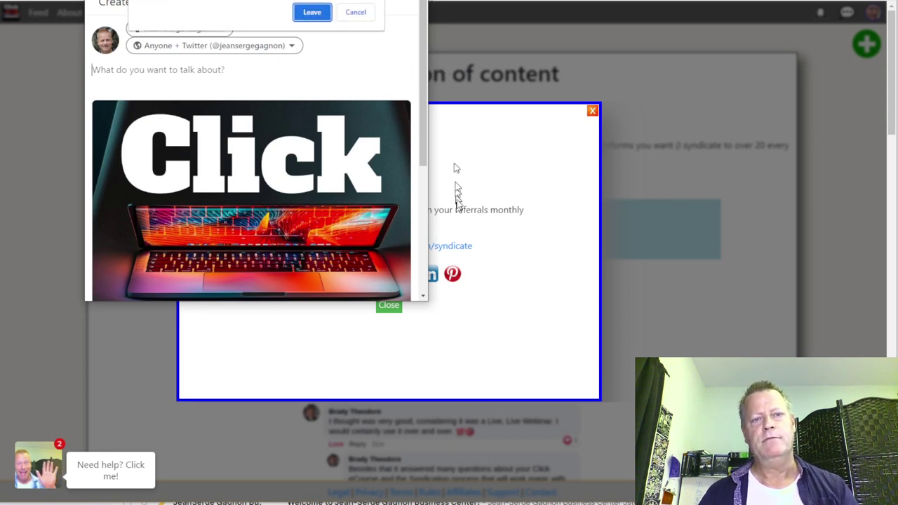
{"action": "left_click", "coordinate": [355, 12]}
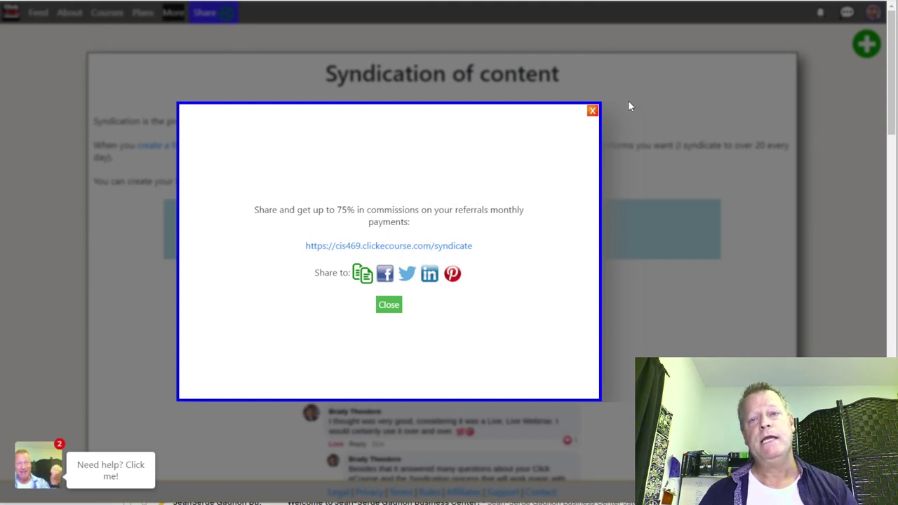
{"action": "left_click", "coordinate": [592, 110]}
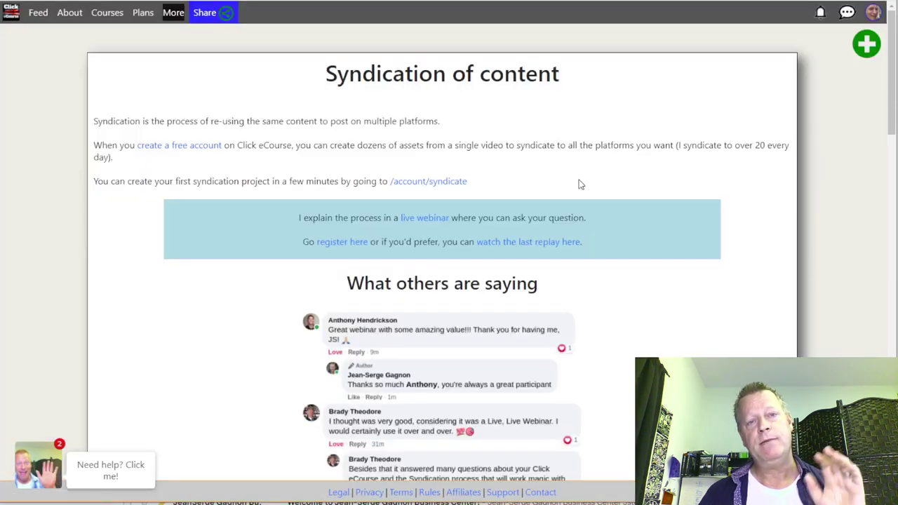